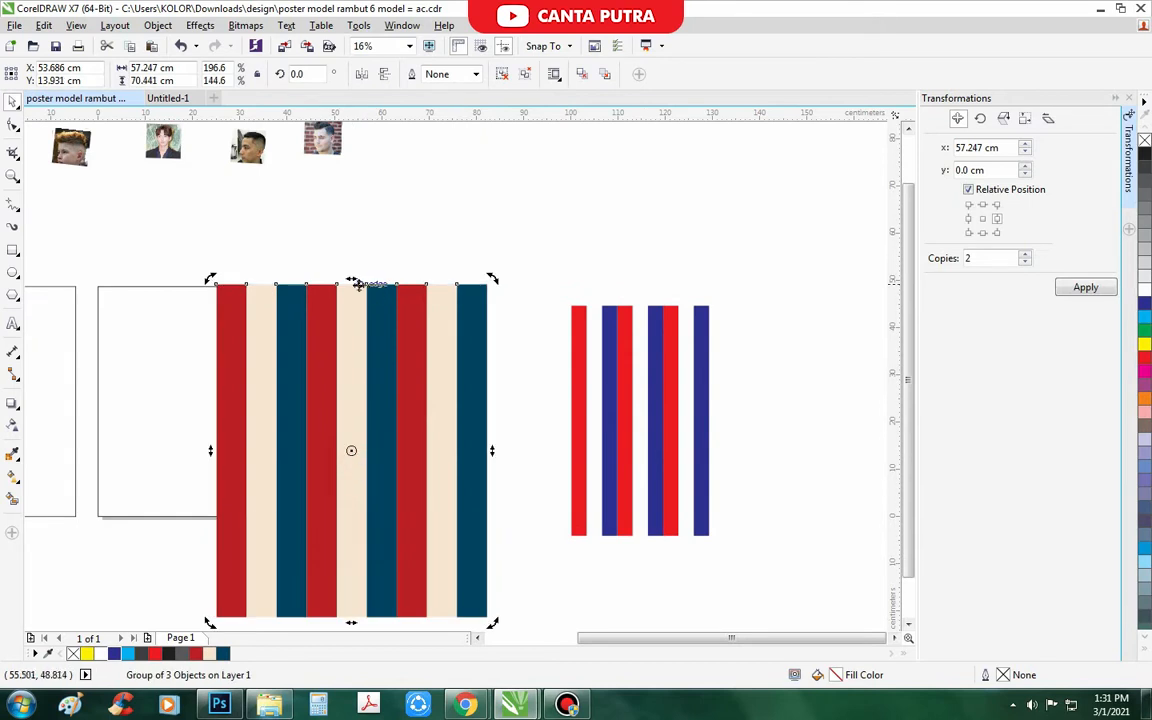
Rotate the dark red, cream and teal stripe group to about 337.8° and PowerClip it inside the page-sized rectangle.
drag(357, 278, 446, 325)
right_click(397, 383)
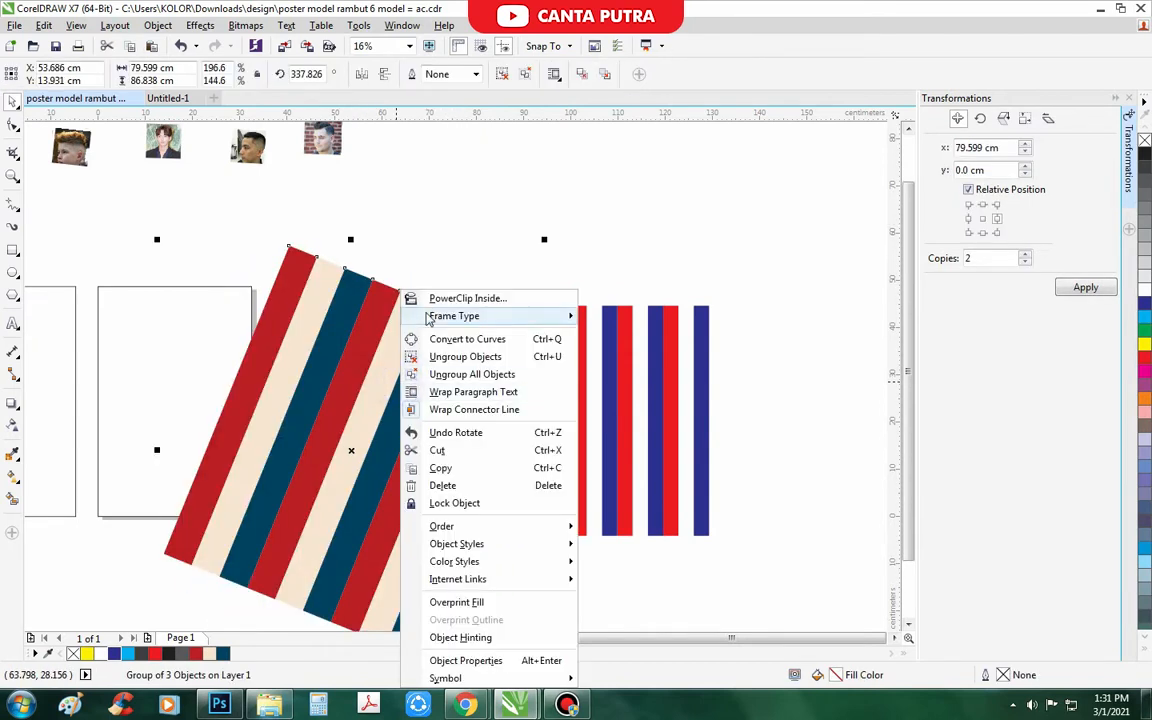
click(470, 227)
click(180, 360)
click(162, 538)
drag(216, 492, 58, 440)
Move the red and blue stripe group below the filled poster, stretch it to about 181.8% by 137.5%, and rotate it to about 343.7°.
scroll(345, 484, down, 2)
drag(507, 428, 268, 560)
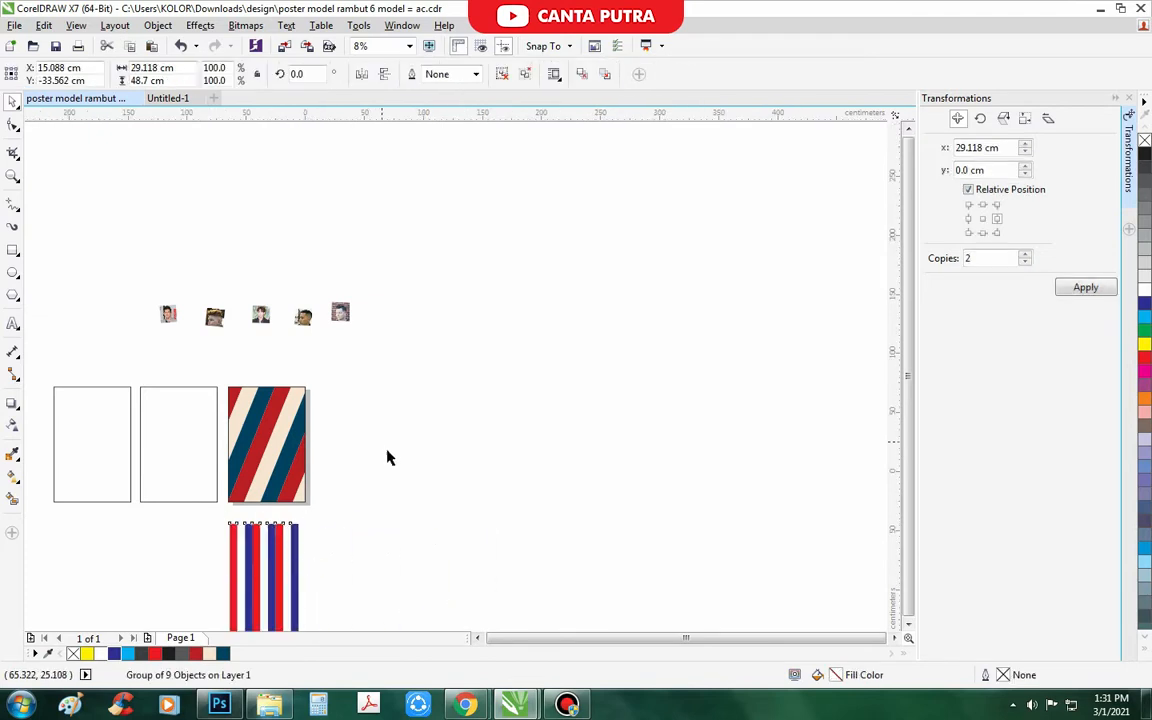
scroll(347, 484, up, 2)
drag(366, 441, 475, 465)
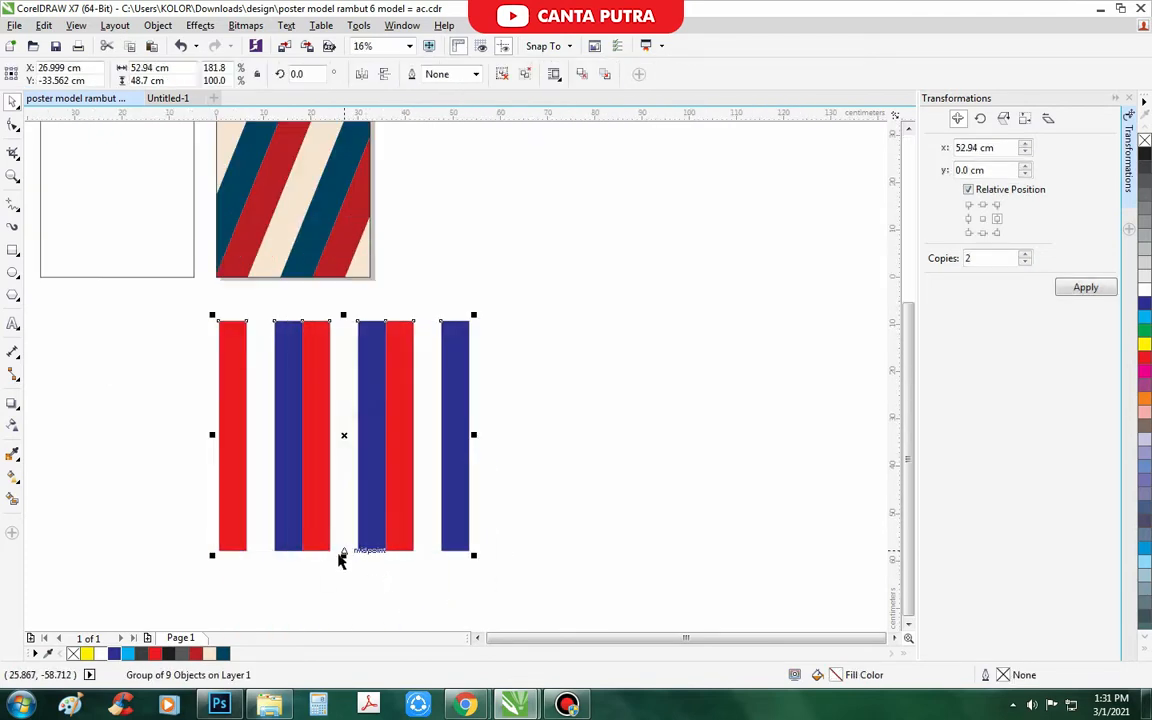
drag(343, 555, 343, 621)
drag(478, 294, 520, 337)
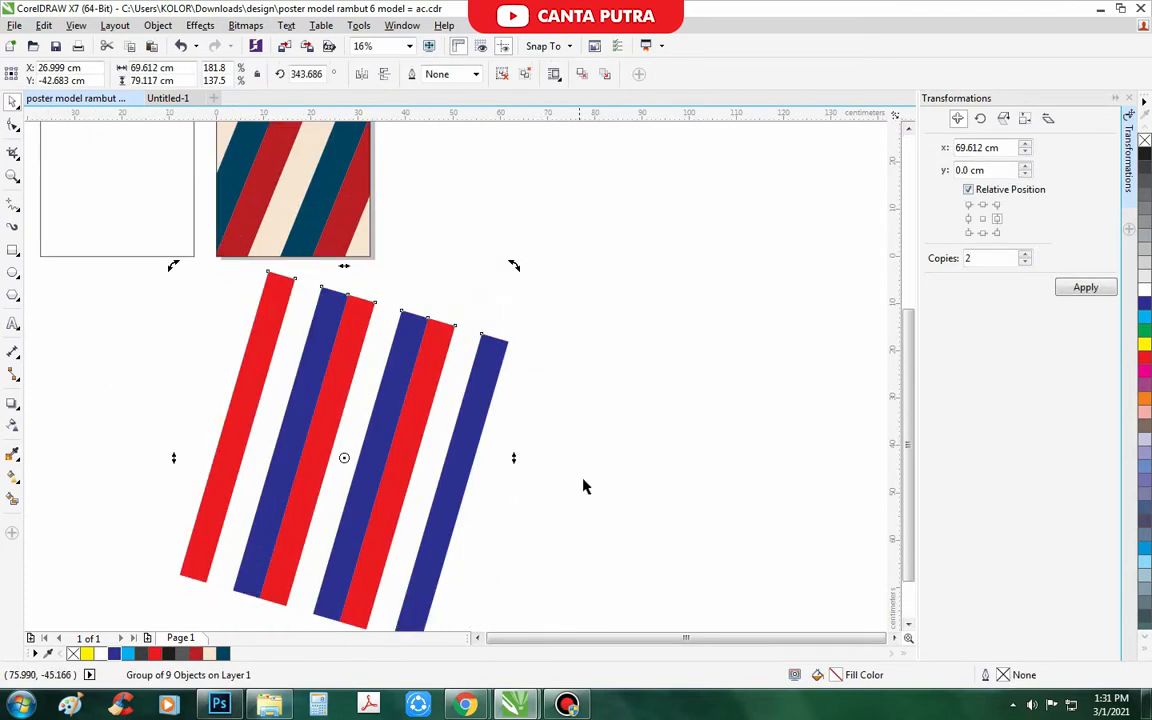
PowerClip the rotated red and blue stripes inside the middle rectangle and position them so they cover it.
scroll(584, 486, down, 2)
click(558, 356)
scroll(530, 440, up, 1)
drag(530, 496, 515, 393)
scroll(489, 358, up, 1)
right_click(496, 360)
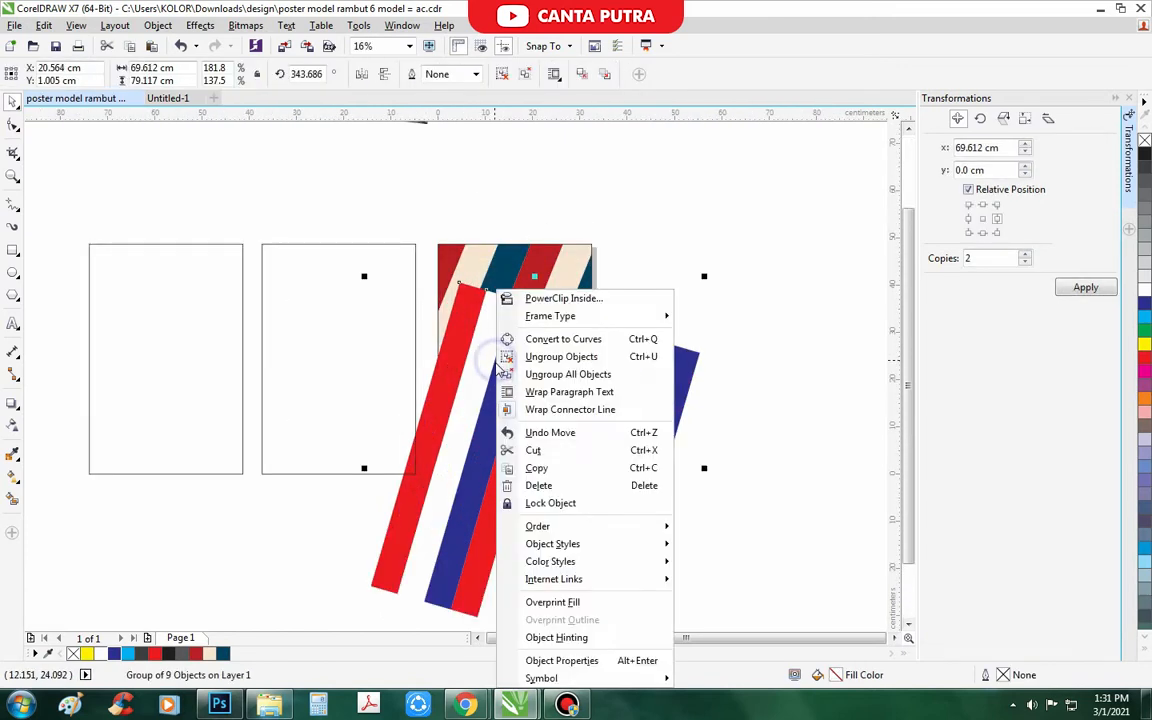
click(532, 298)
click(380, 327)
scroll(442, 489, down, 1)
click(372, 500)
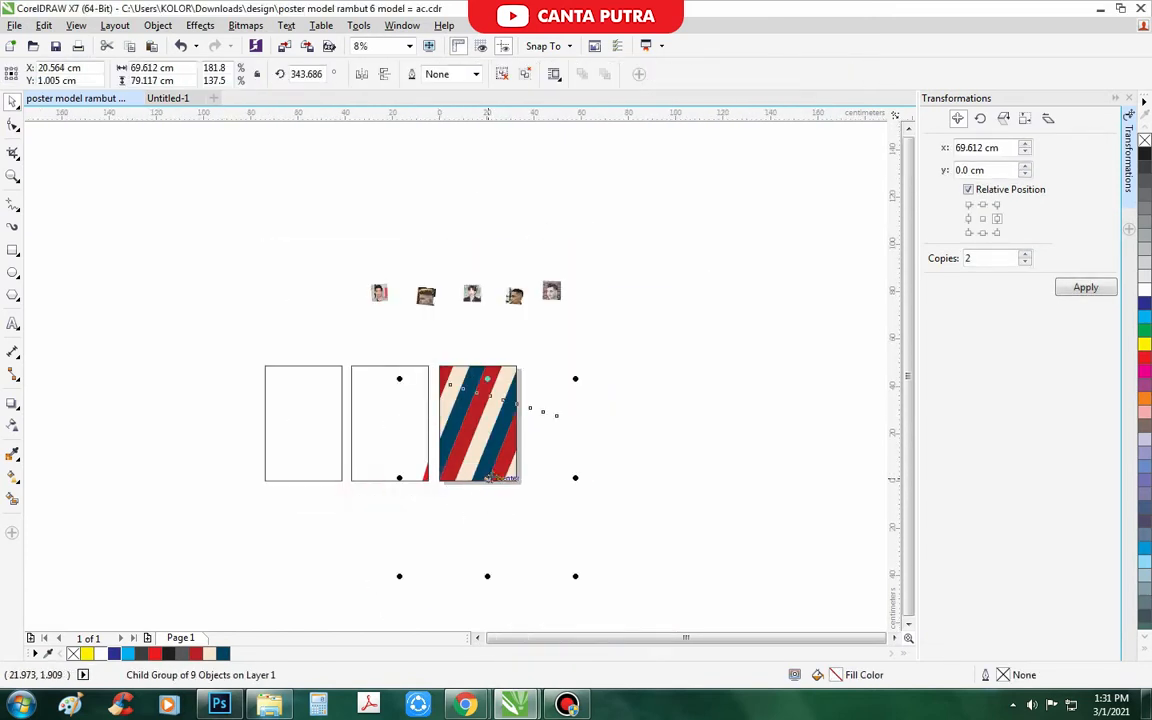
drag(489, 477, 395, 424)
click(417, 571)
Fill the remaining empty rectangle with black and remove the outlines from all three poster rectangles.
scroll(327, 442, up, 1)
click(311, 429)
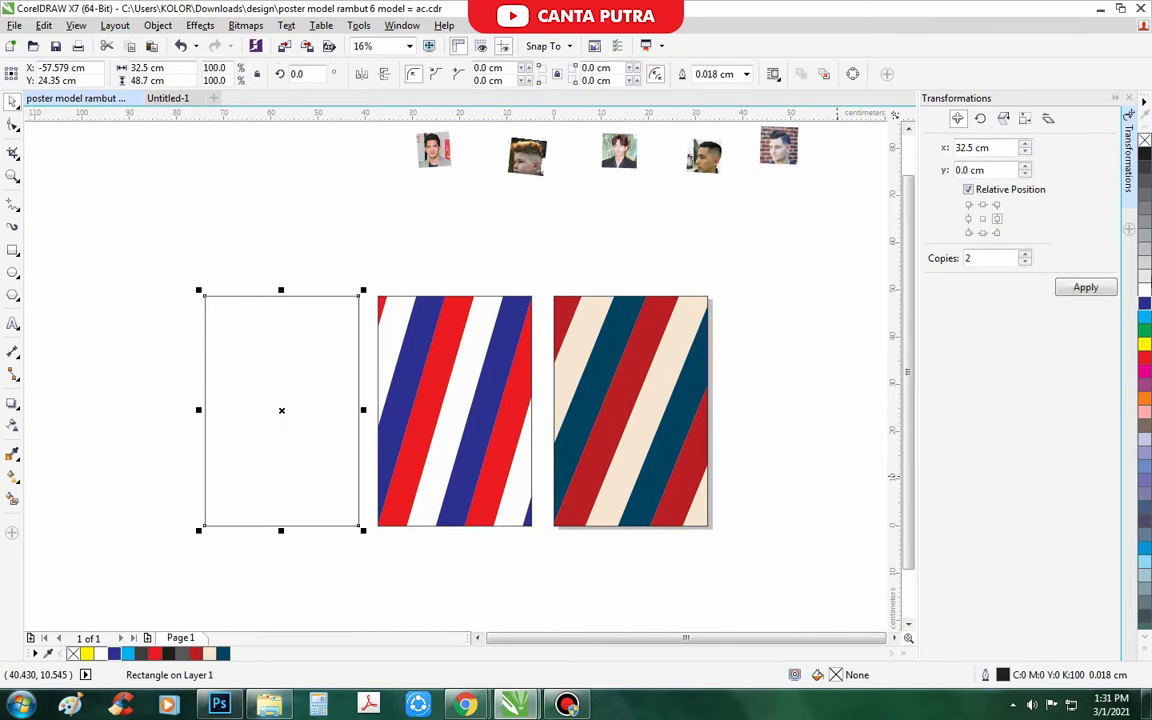
click(1146, 155)
drag(830, 250, 180, 550)
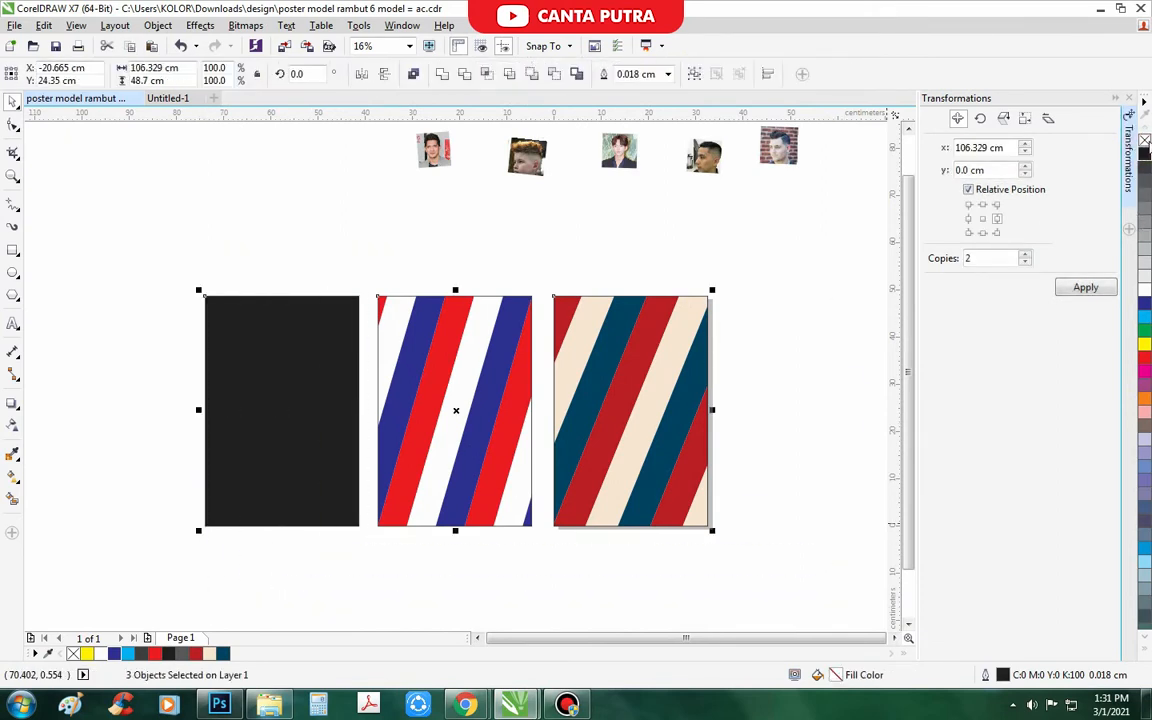
right_click(1146, 141)
scroll(760, 520, down, 1)
click(760, 520)
scroll(690, 274, up, 1)
scroll(464, 288, down, 1)
click(424, 420)
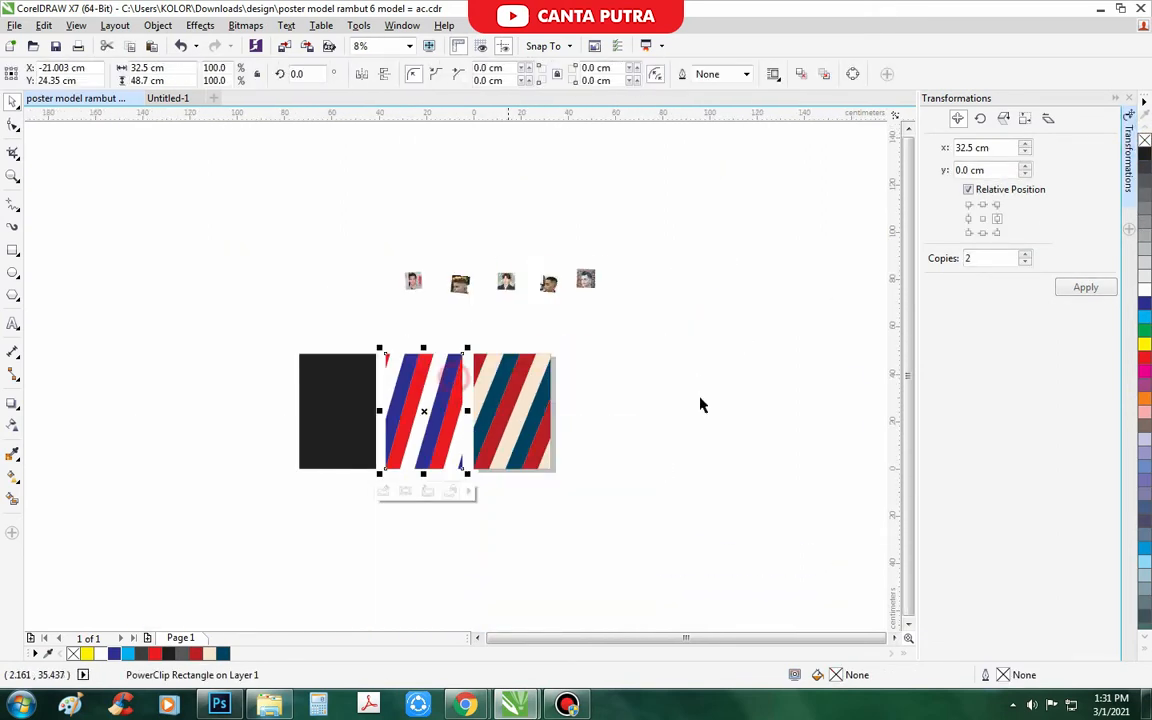
click(764, 406)
Add artistic text reading "men hair style" at about 195 pt over the dark red, cream and teal poster.
scroll(496, 332, up, 1)
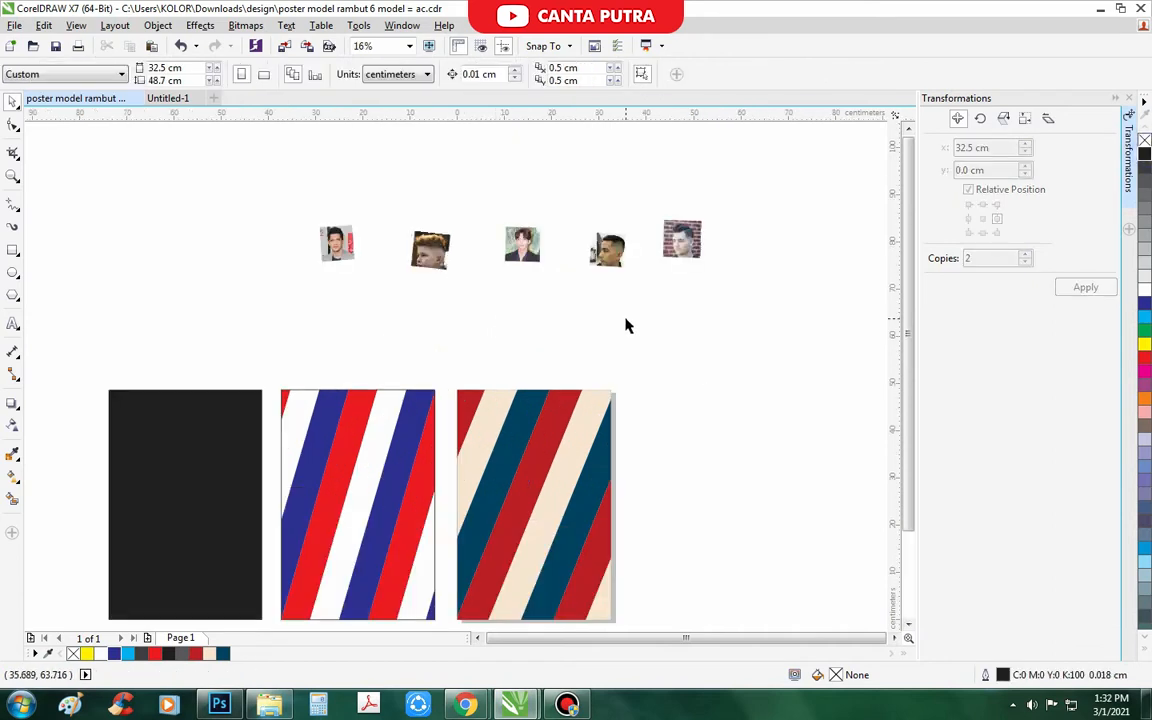
click(12, 322)
scroll(545, 428, up, 1)
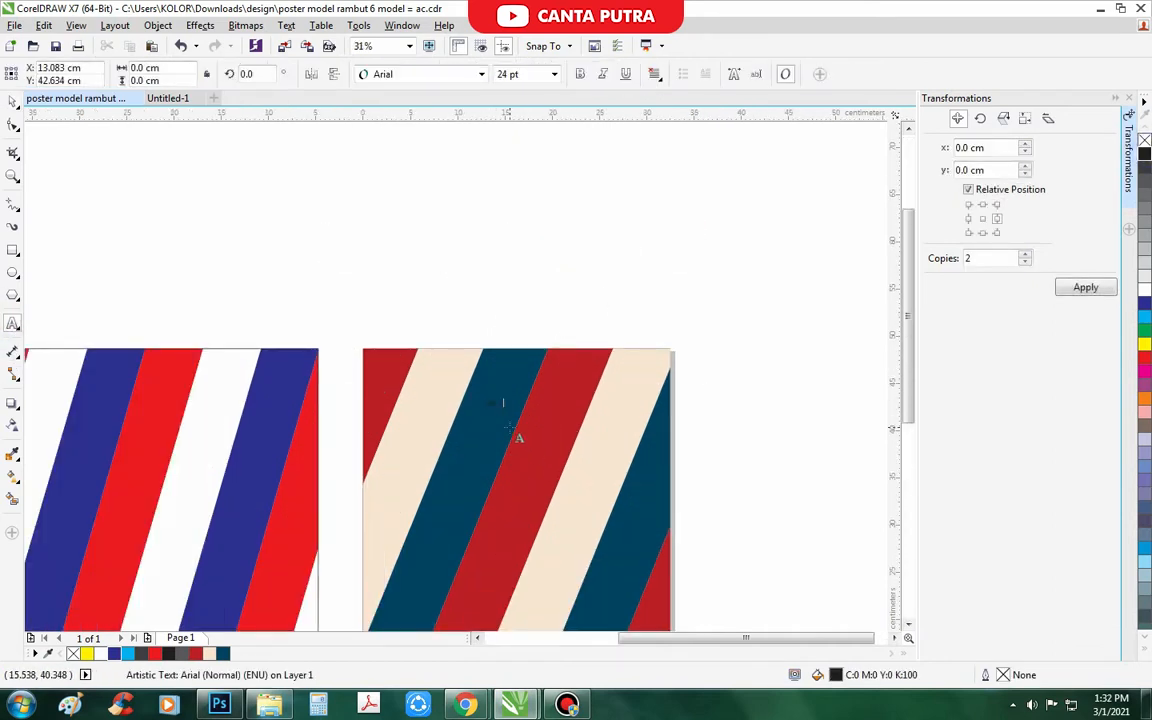
drag(510, 393, 627, 352)
double_click(604, 386)
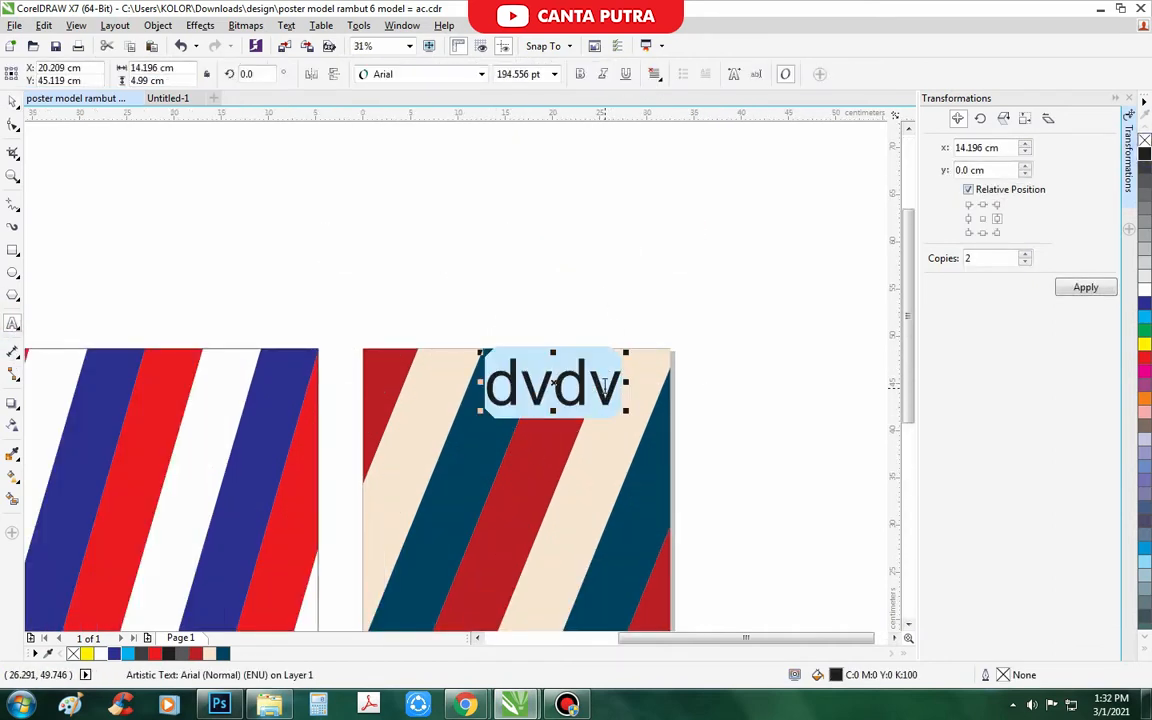
text(men hairstyle)
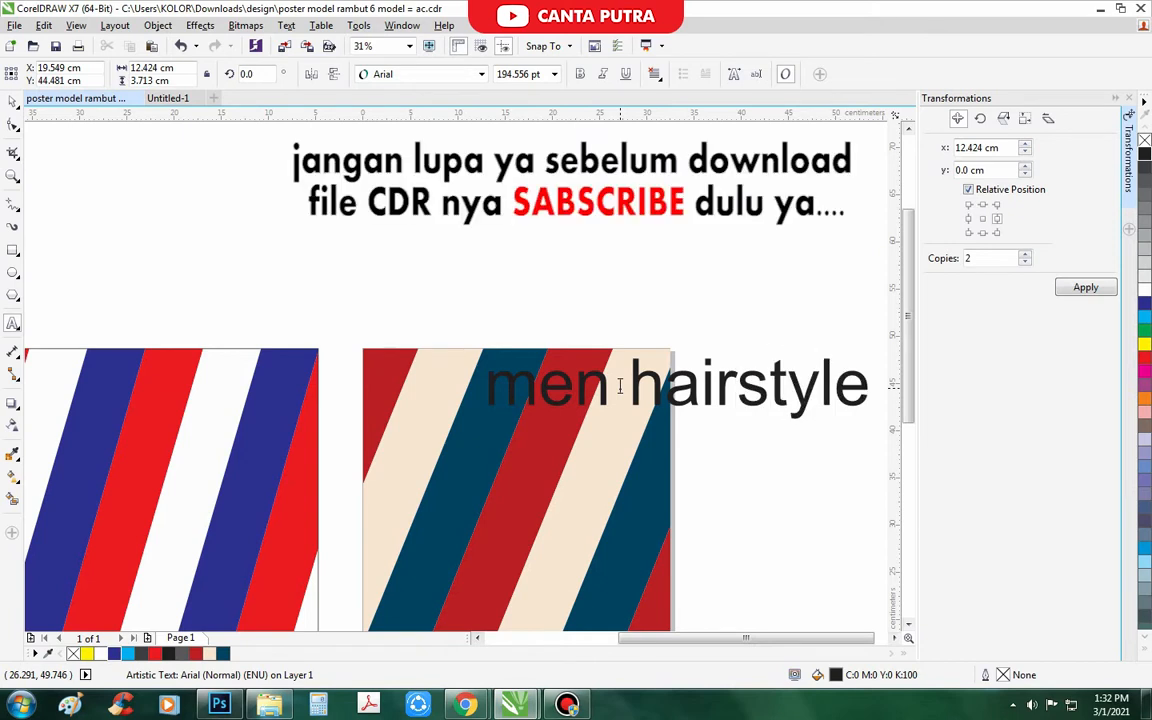
click(745, 386)
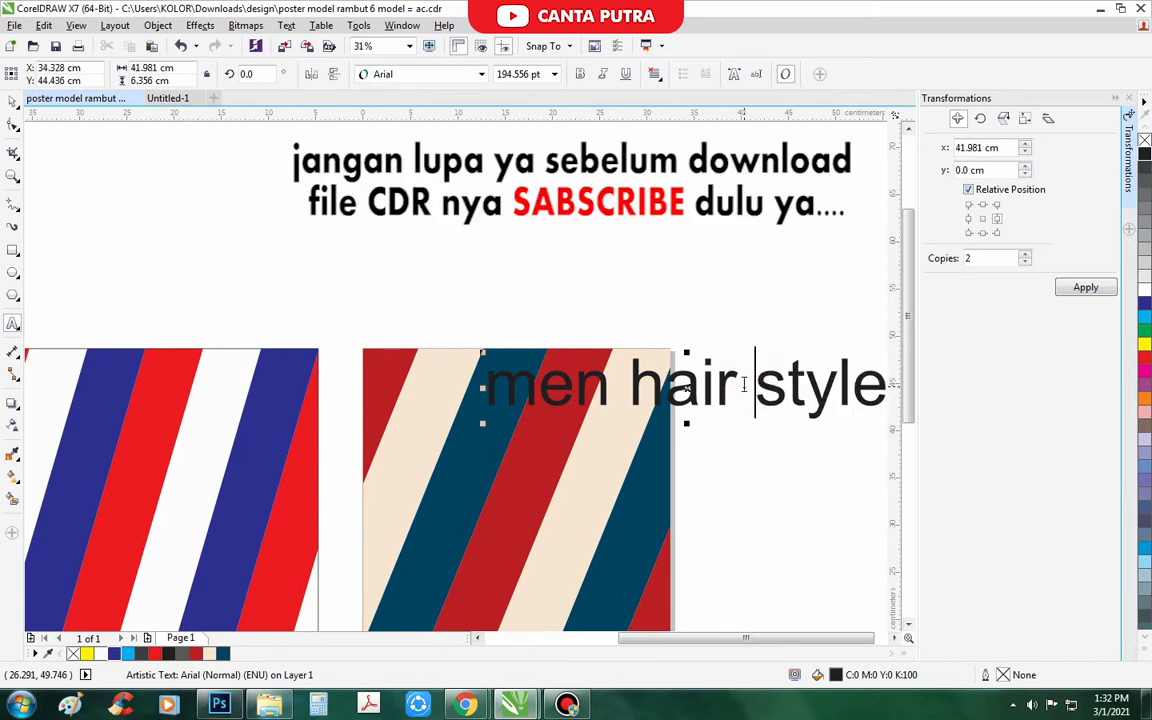
Convert the "men hair style" text to uppercase and make it bold.
key(ctrl+a)
scroll(760, 392, down, 2)
key(shift+F3)
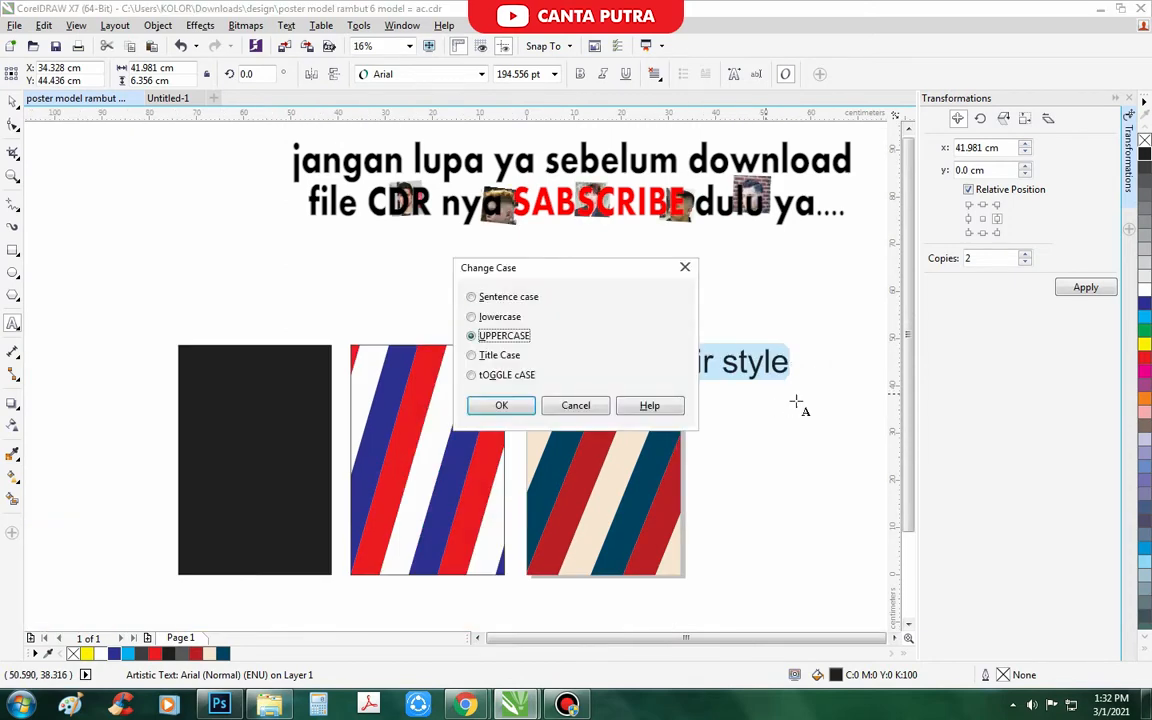
click(501, 405)
click(578, 75)
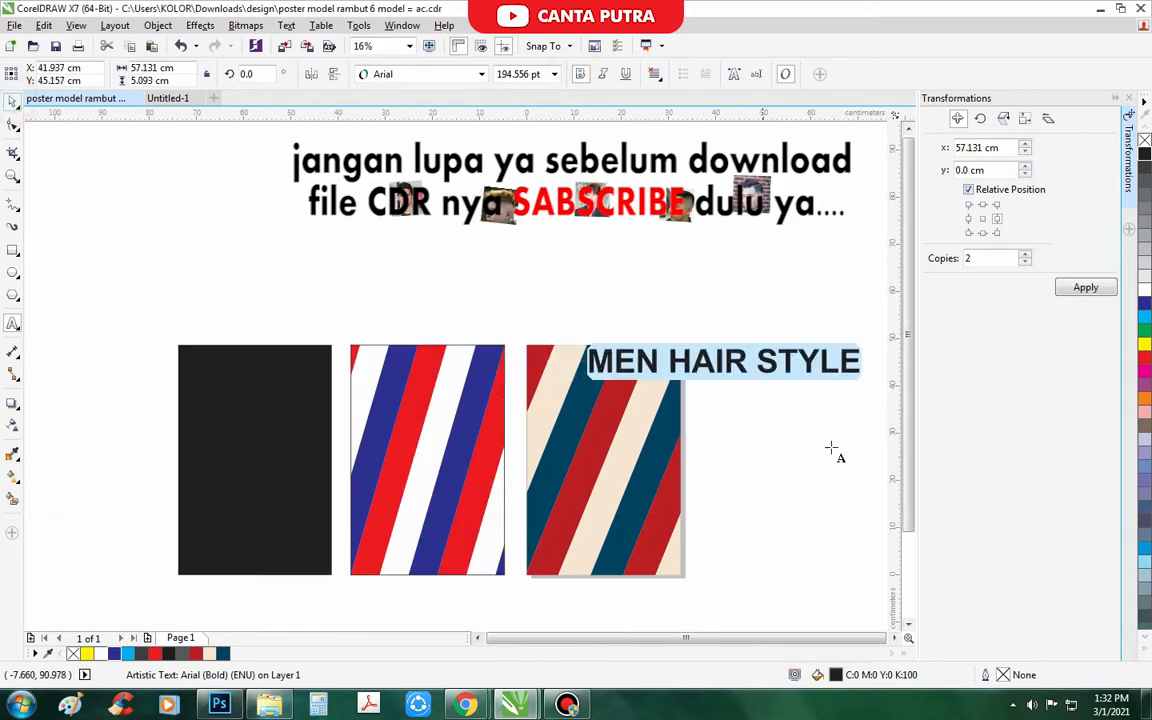
Scale the MEN HAIR STYLE text down to about 27.4 cm wide.
click(13, 101)
click(60, 101)
drag(862, 378, 828, 366)
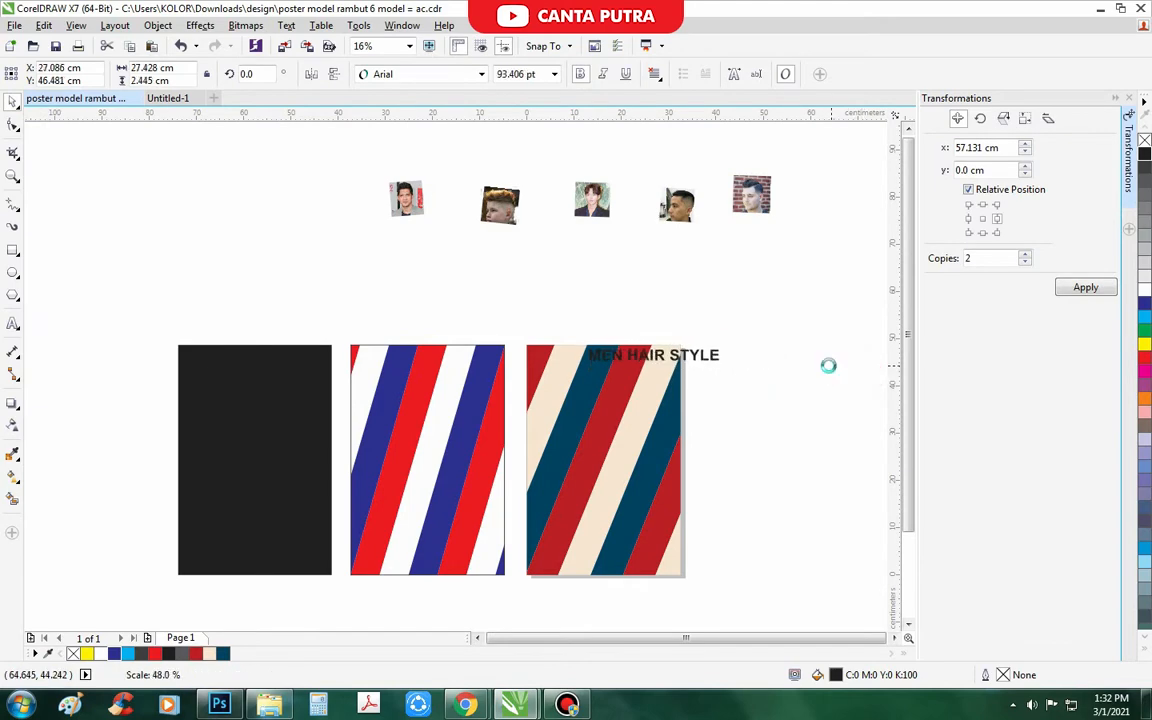
click(669, 270)
Set the MEN HAIR STYLE title's font to Arial Black, reduce it to about 56 pt and centre it near the poster's upper edge.
scroll(700, 330, up, 5)
click(600, 415)
click(409, 74)
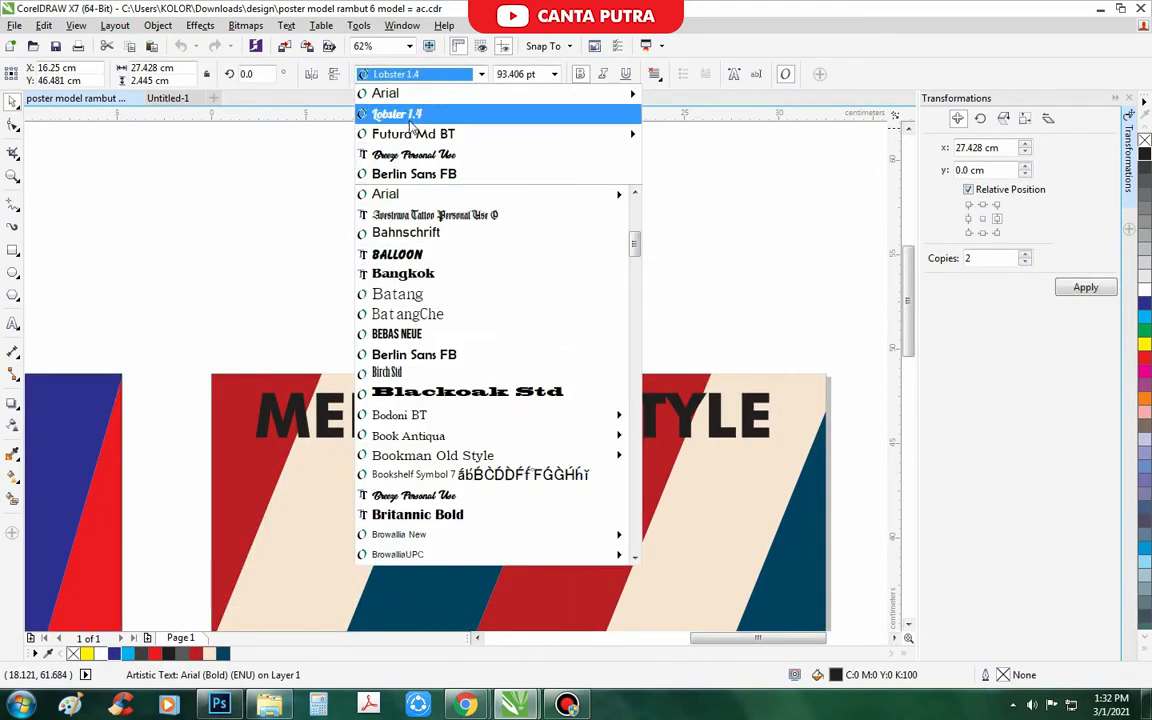
mouse_move(545, 95)
click(678, 252)
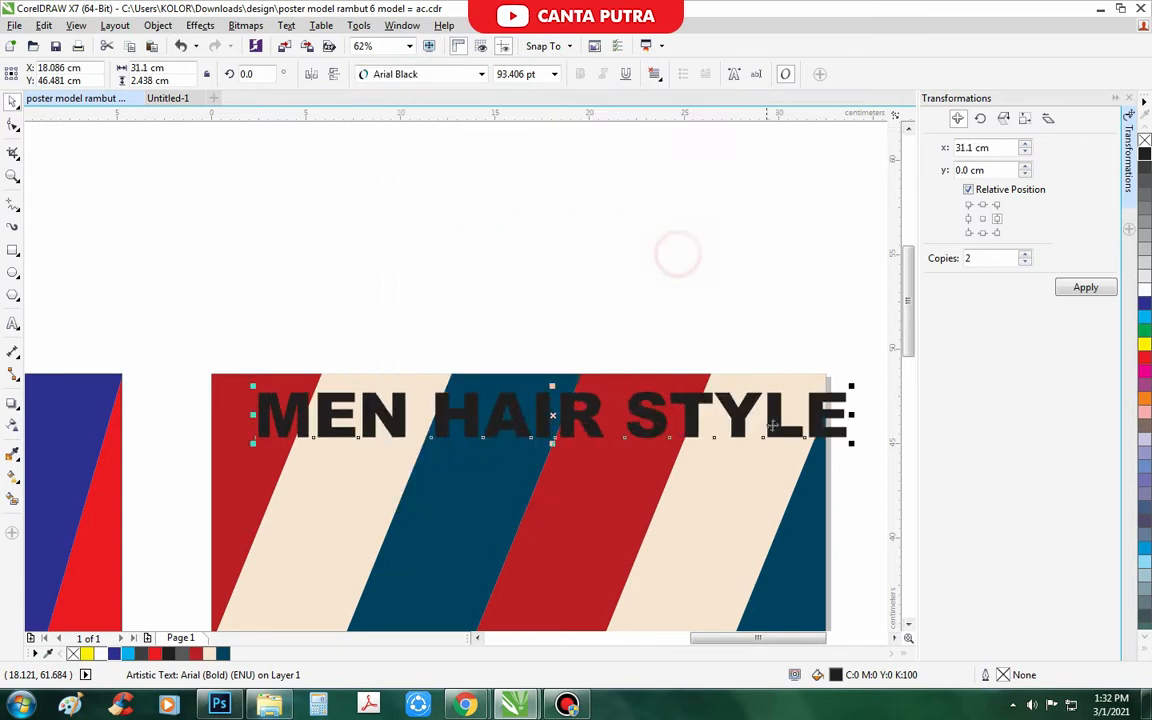
drag(852, 447, 600, 450)
click(520, 405)
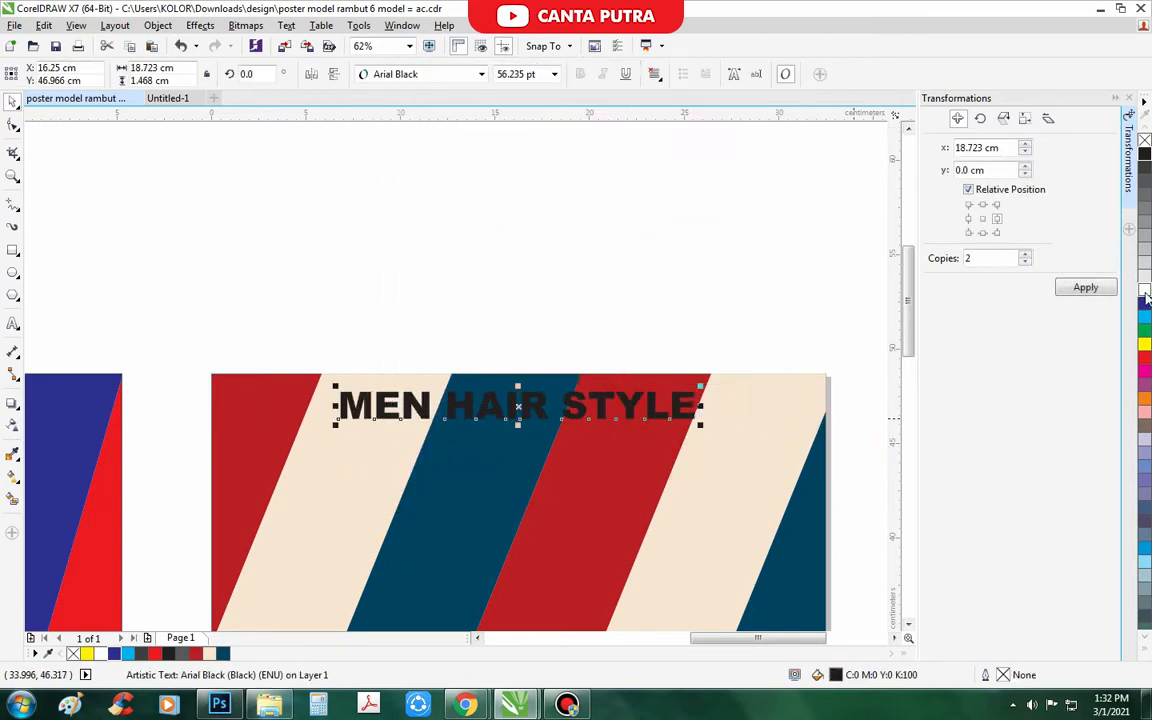
Fill the MEN HAIR STYLE title with white and stretch it vertically to about 1.9 cm high.
scroll(509, 437, up, 1)
drag(527, 413, 526, 430)
scroll(508, 342, down, 2)
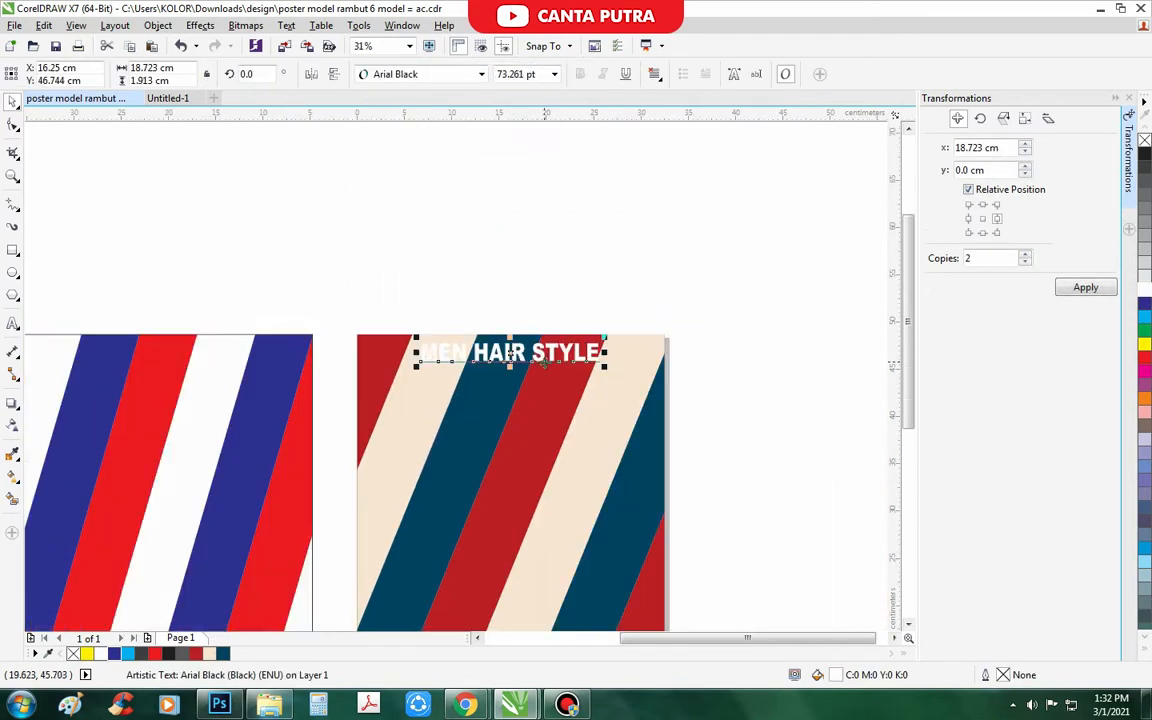
scroll(537, 337, up, 1)
Give the MEN HAIR STYLE title a black outline, trying a width of 2 cm and then 1 cm.
right_click(1145, 158)
key(F12)
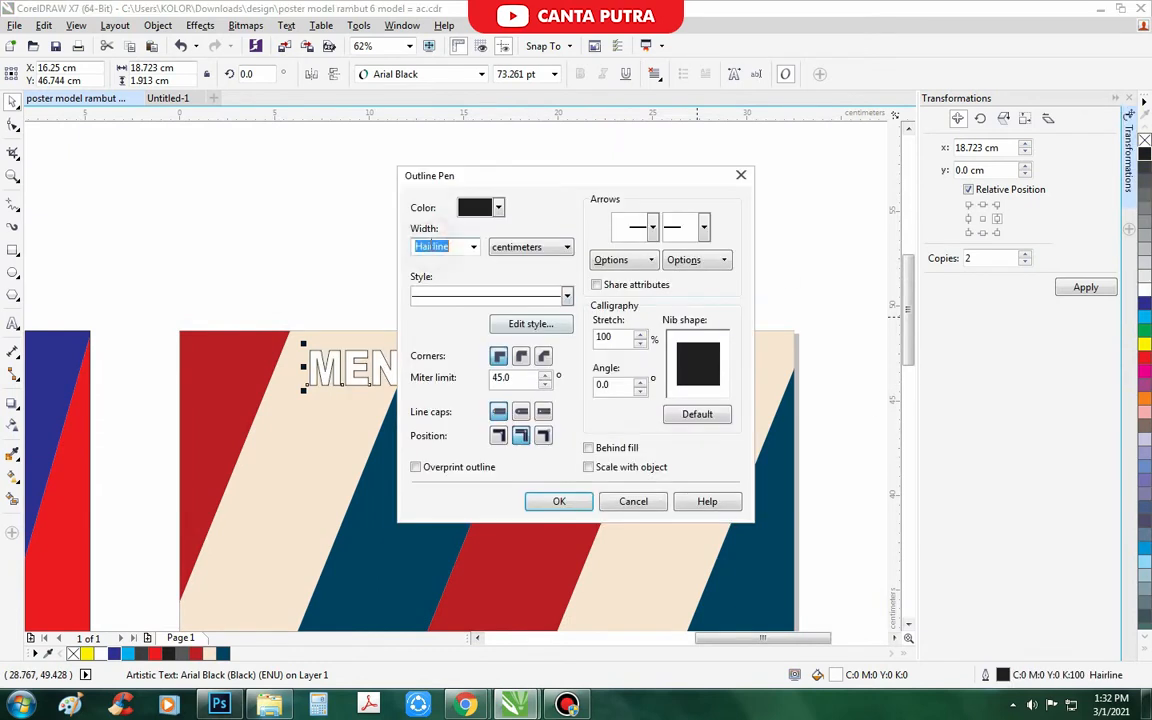
text(2)
key(Return)
key(F12)
text(1)
key(Return)
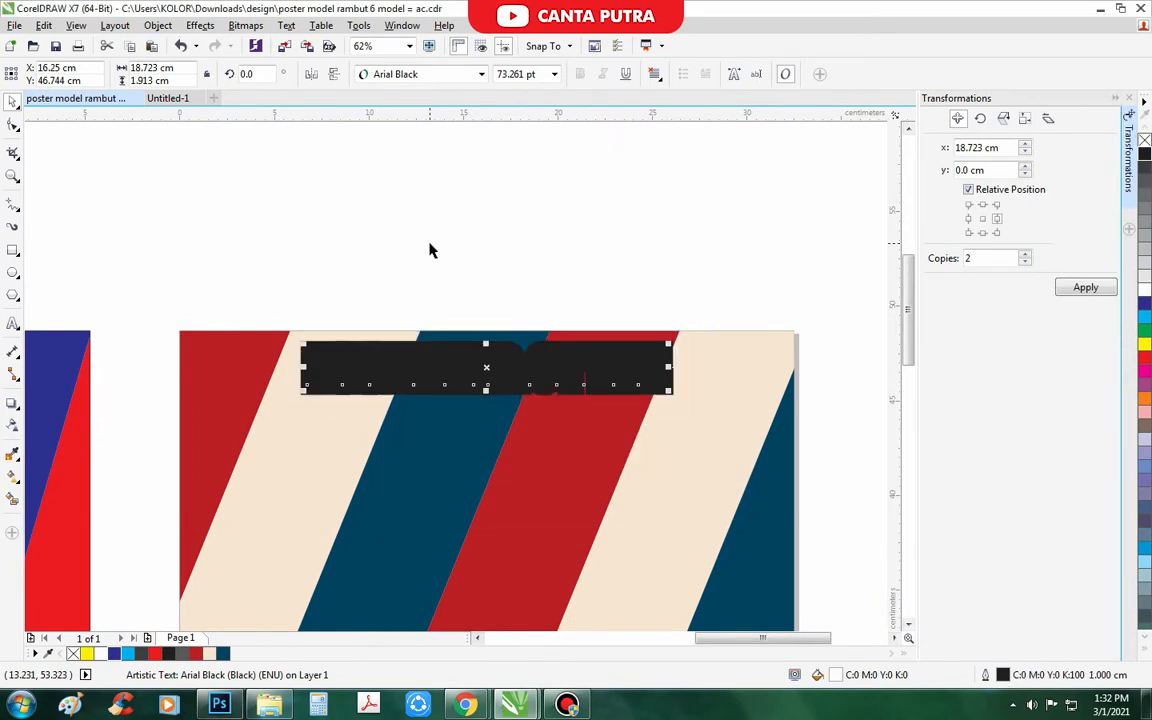
Place the title's outline behind its fill and set the outline width to 0.5 cm.
key(F12)
click(588, 449)
key(Return)
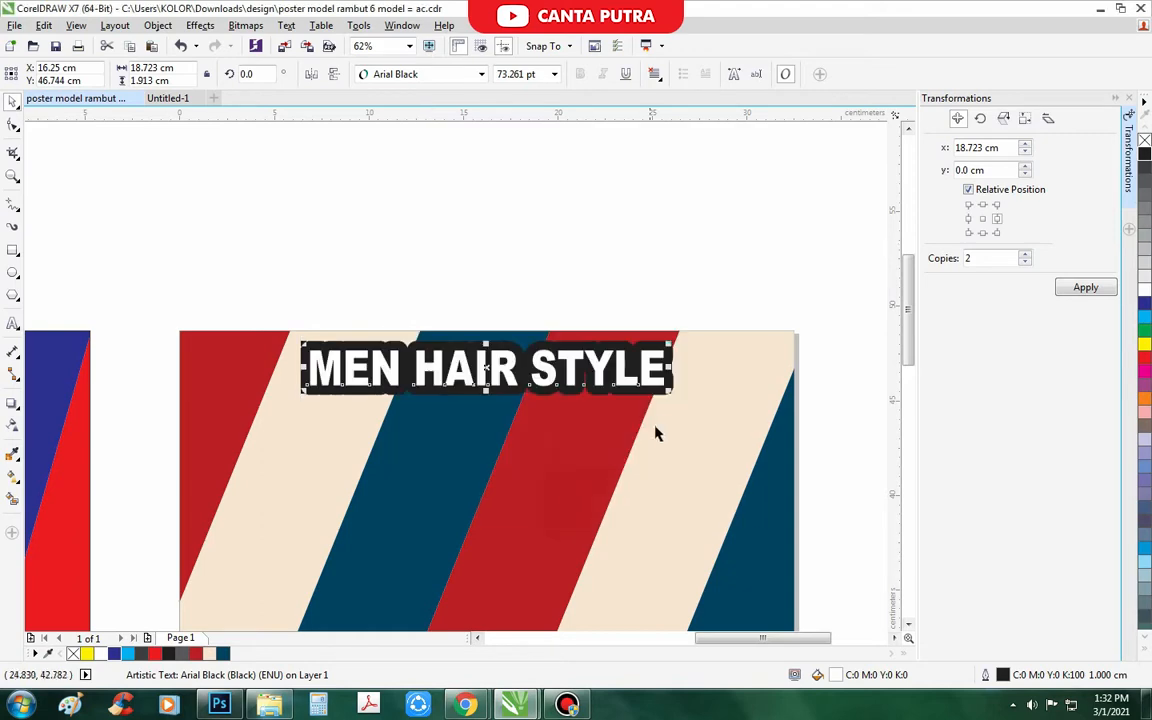
key(F12)
key(Return)
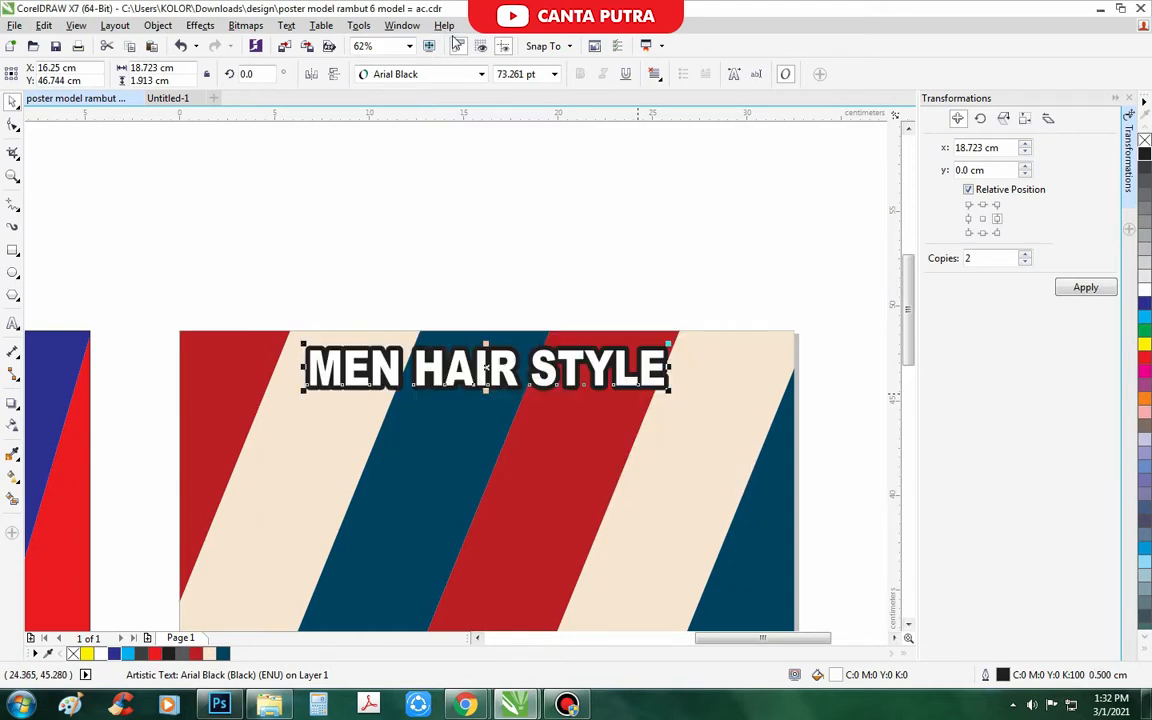
Duplicate the MEN HAIR STYLE title below the original and replace the copy's text with "barbershop".
scroll(540, 392, up, 2)
scroll(540, 392, down, 2)
drag(541, 393, 510, 490)
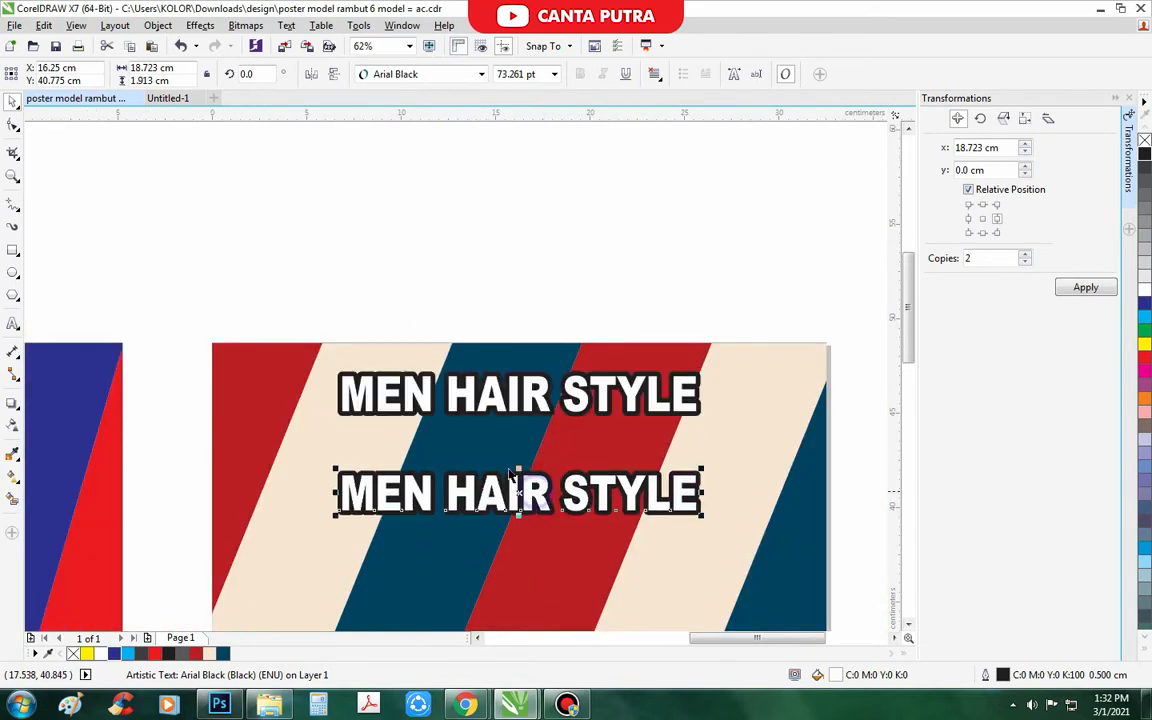
click(13, 325)
click(520, 487)
key(ctrl+a)
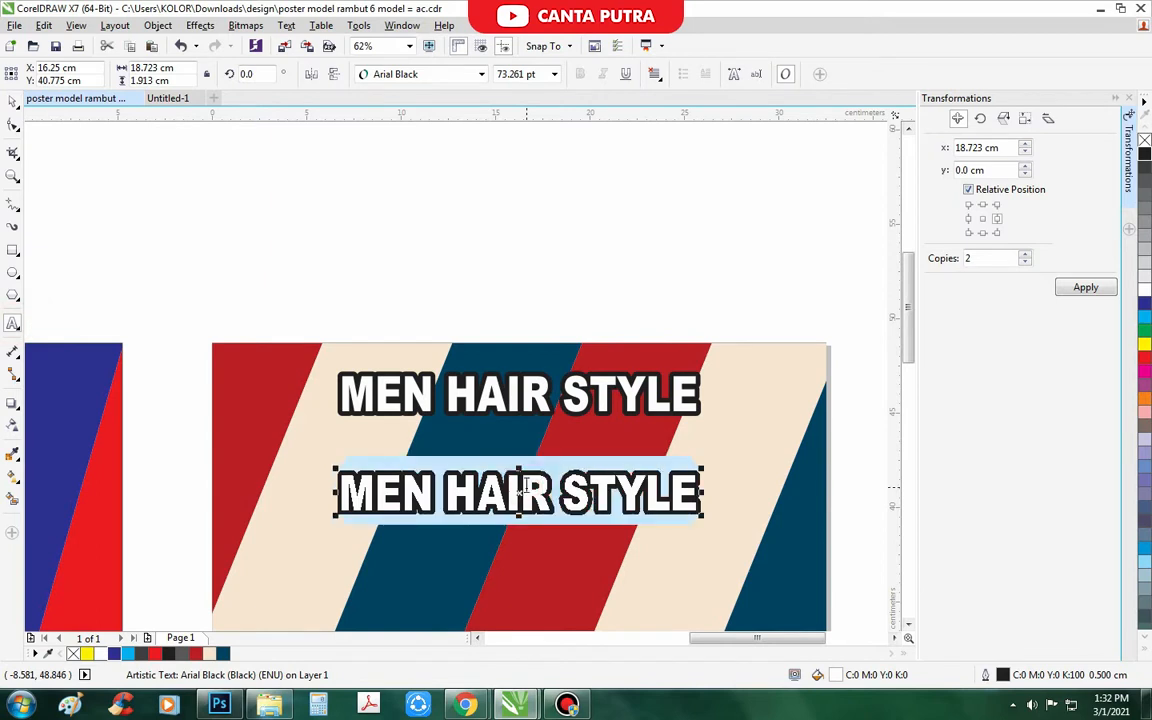
text(bar)
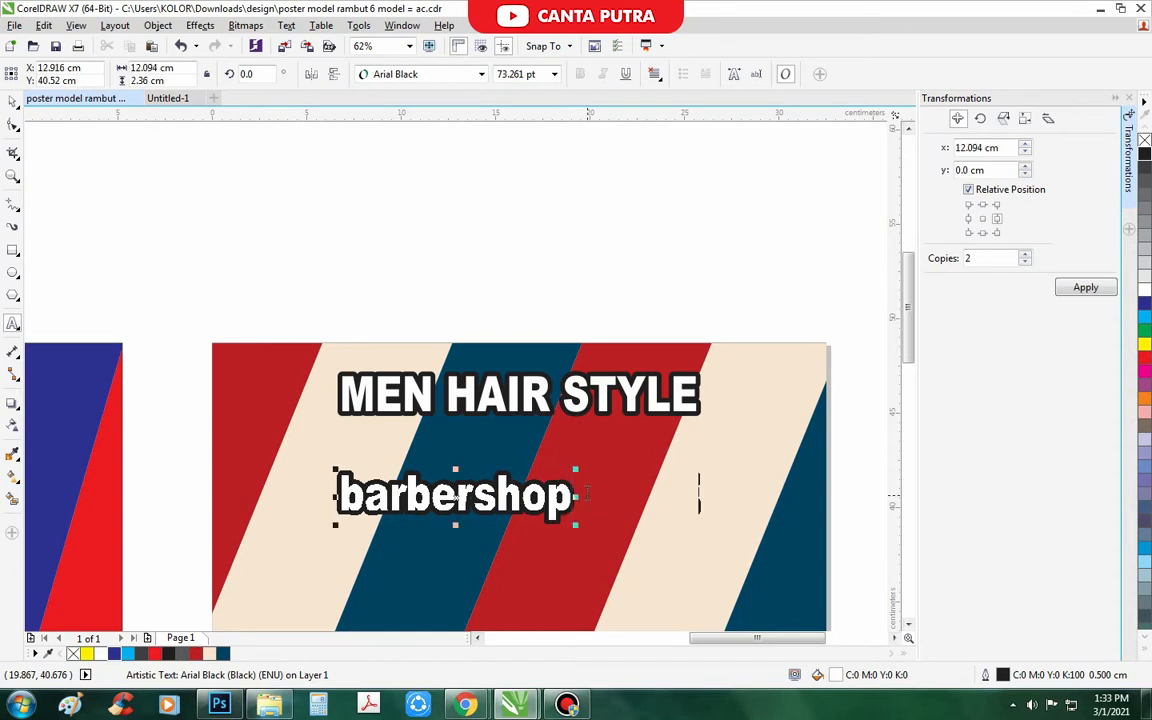
text(bershop)
Change the "barbershop" text to Title Case and set its font to Lobster 1.4.
key(ctrl+a)
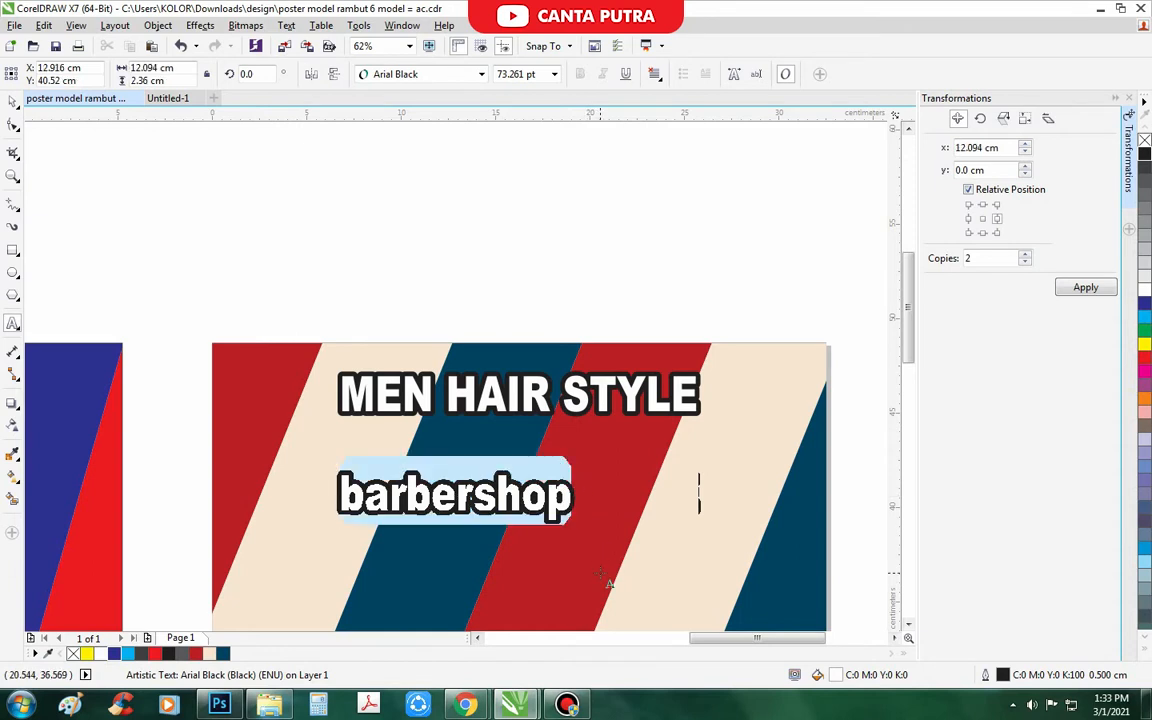
key(shift+F3)
key(Down)
key(Down)
key(Down)
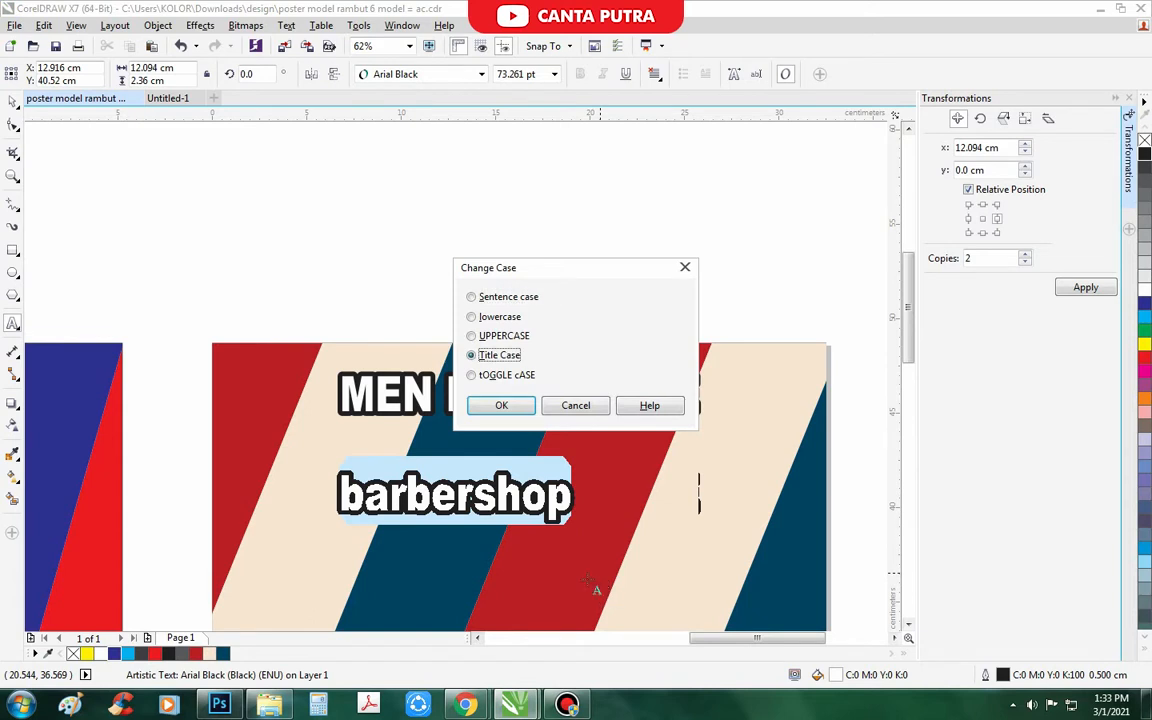
key(Return)
click(481, 74)
click(427, 138)
click(12, 101)
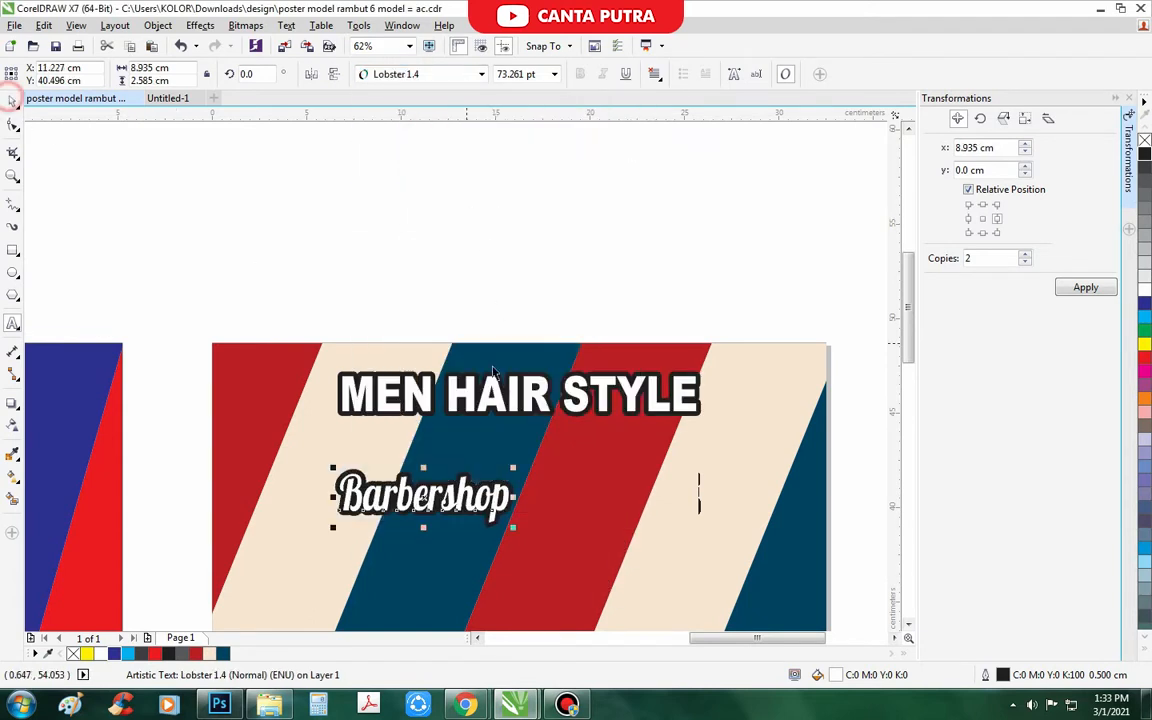
Enlarge the Barbershop text to about 26.5 cm wide and centre it horizontally on the poster.
scroll(472, 352, down, 1)
drag(495, 441, 666, 441)
shift+click(638, 488)
key(c)
click(711, 502)
Move the Barbershop text up so it sits just beneath the MEN HAIR STYLE title.
scroll(550, 411, up, 1)
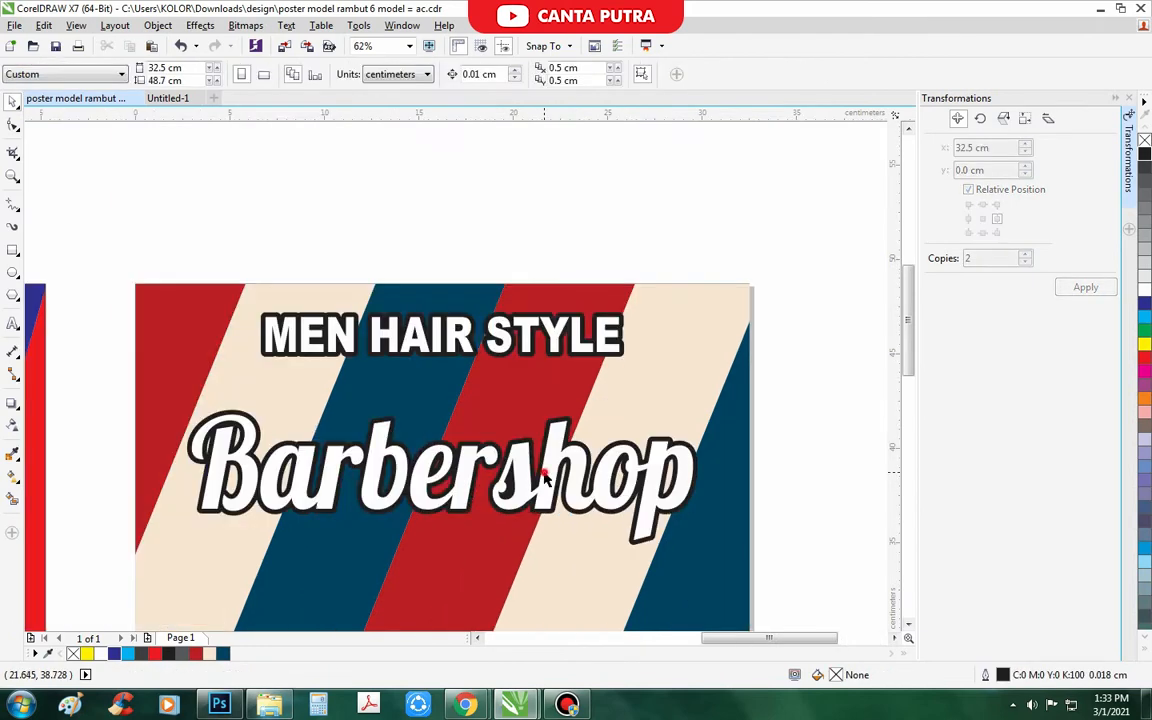
drag(543, 479, 543, 451)
drag(441, 517, 441, 499)
drag(467, 450, 467, 436)
Fill the Barbershop text red with a white outline and set the outline width to 0.6 cm.
click(1145, 358)
right_click(1145, 289)
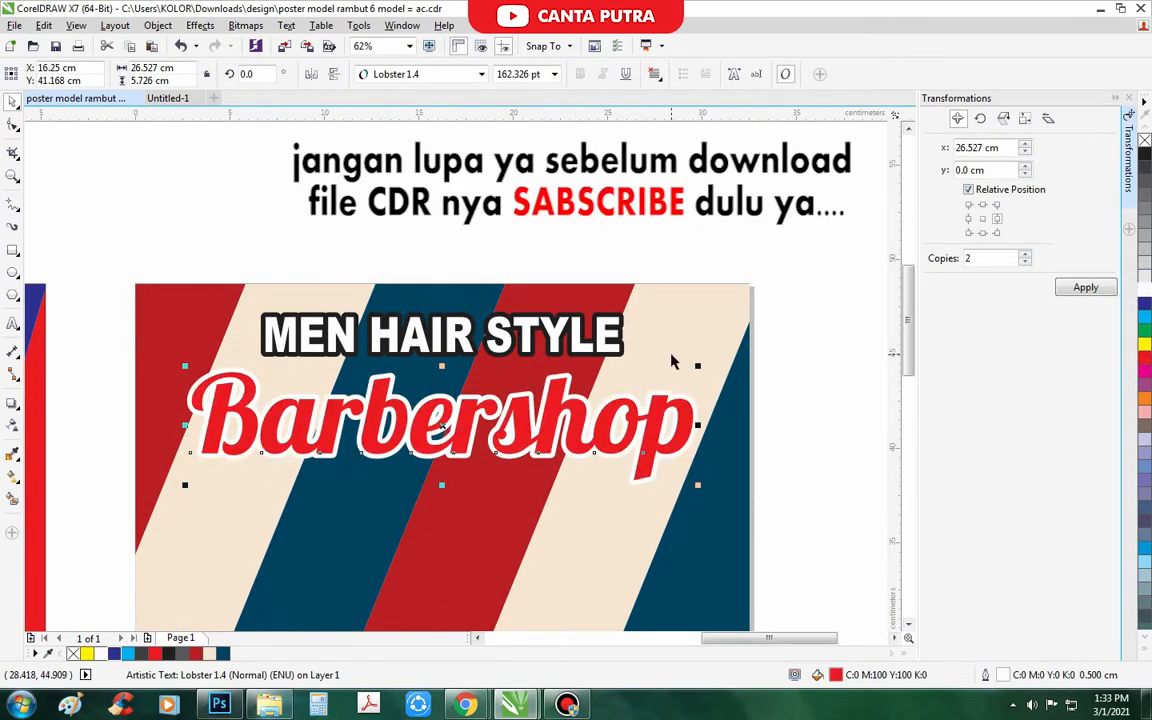
scroll(672, 362, down, 1)
scroll(740, 390, up, 2)
key(F12)
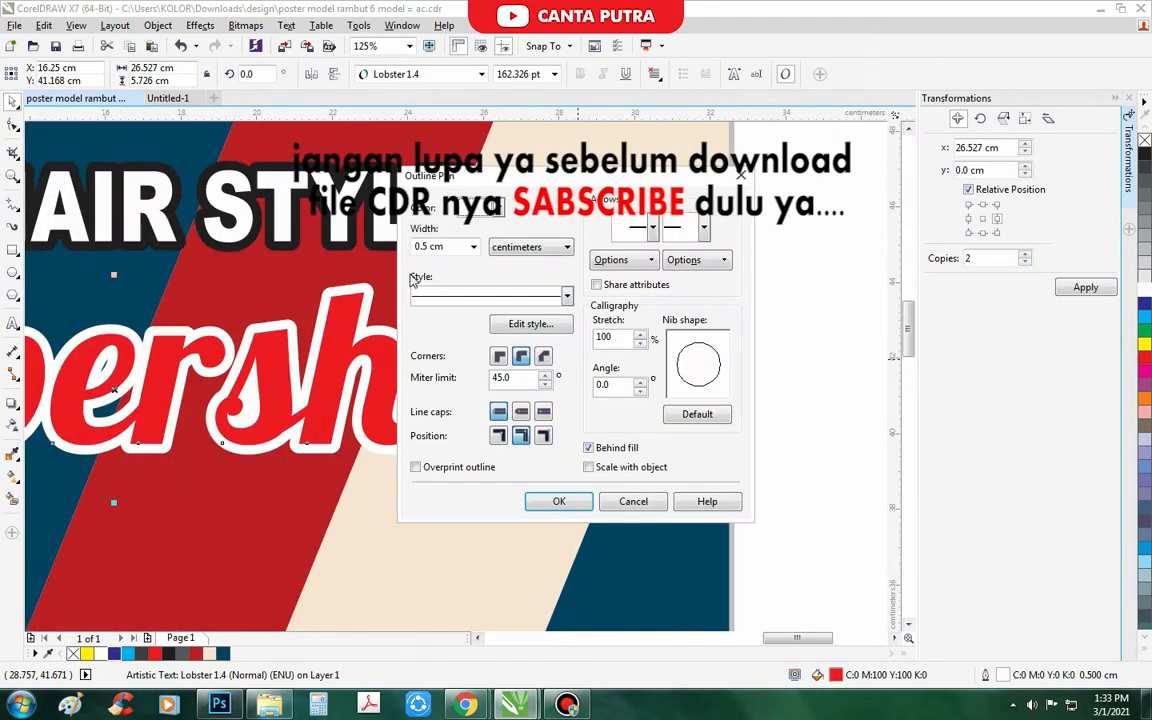
text(1)
key(Tab)
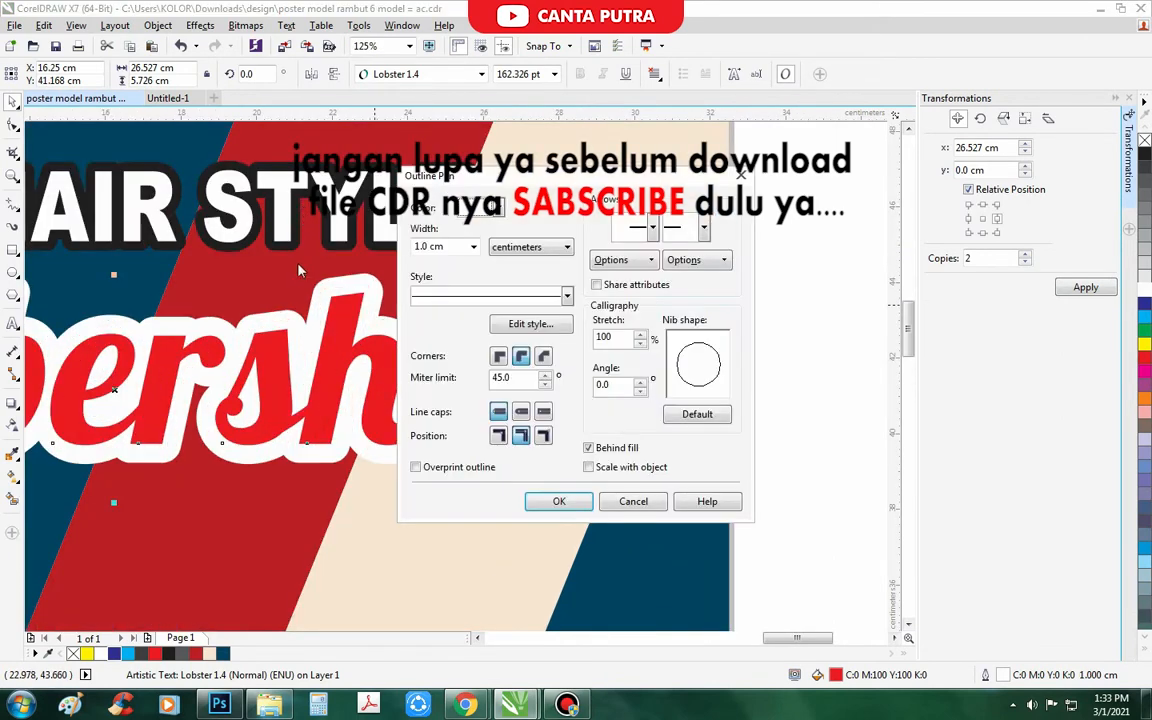
text(0.6)
key(Return)
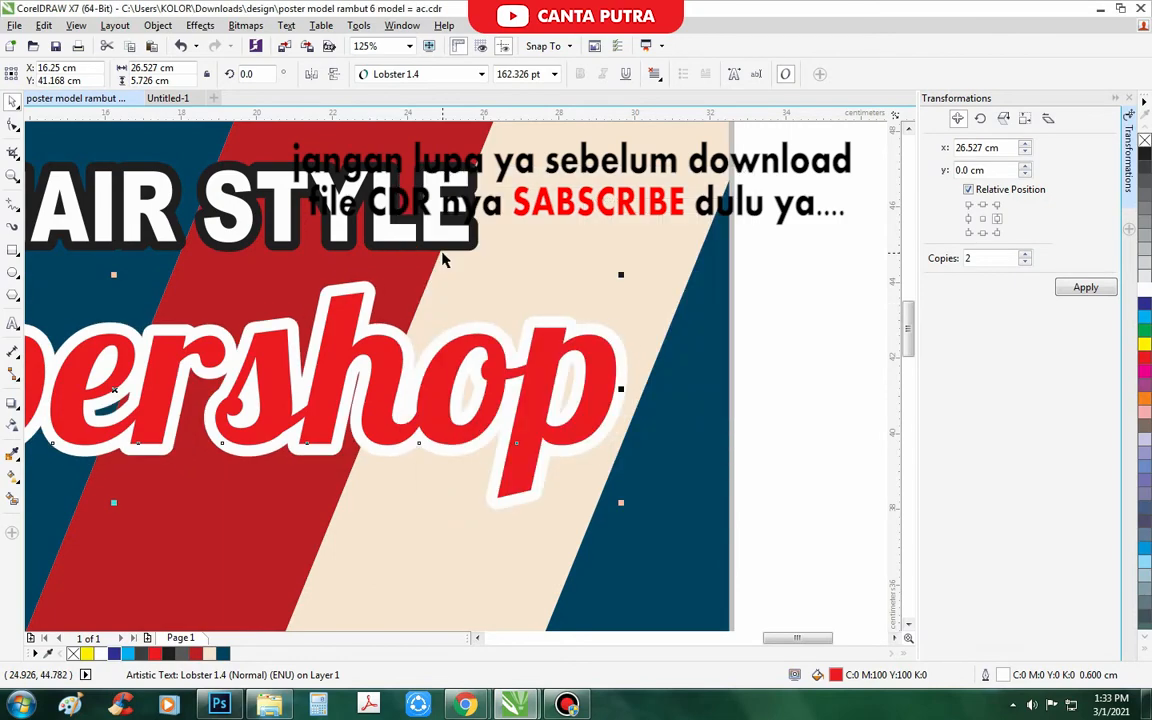
Add a slightly offset black copy behind the Barbershop text as a shadow and group the two together.
scroll(674, 390, down, 1)
scroll(674, 390, up, 1)
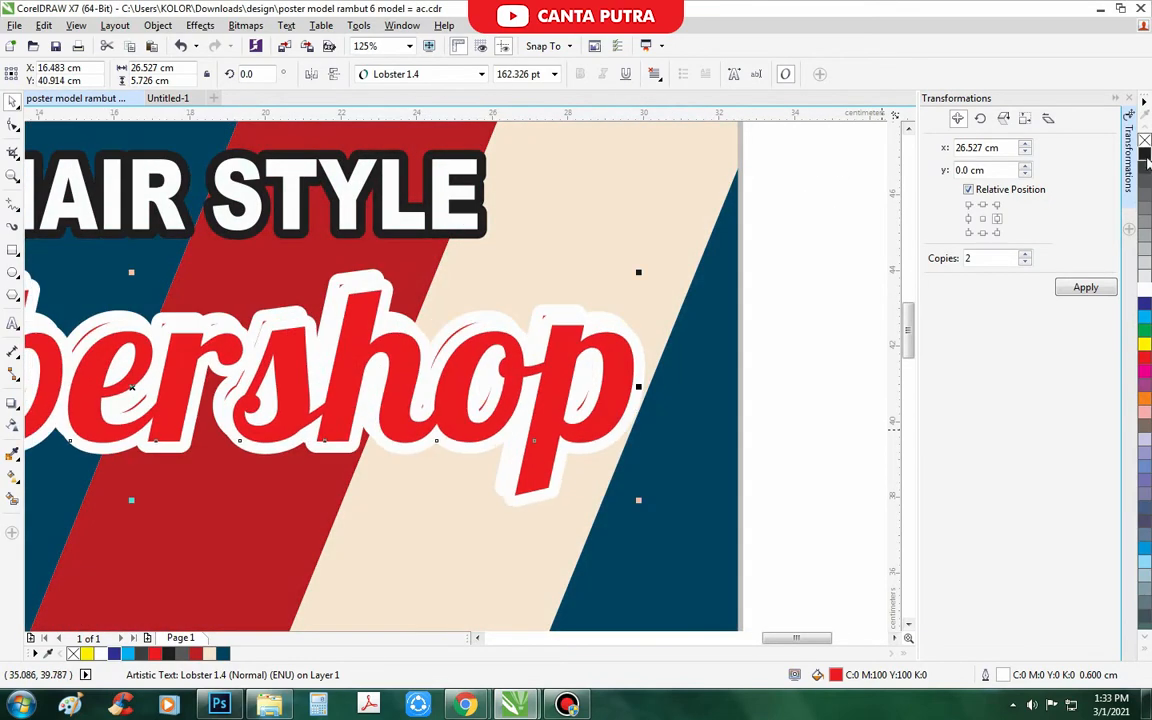
click(1145, 153)
scroll(795, 330, down, 1)
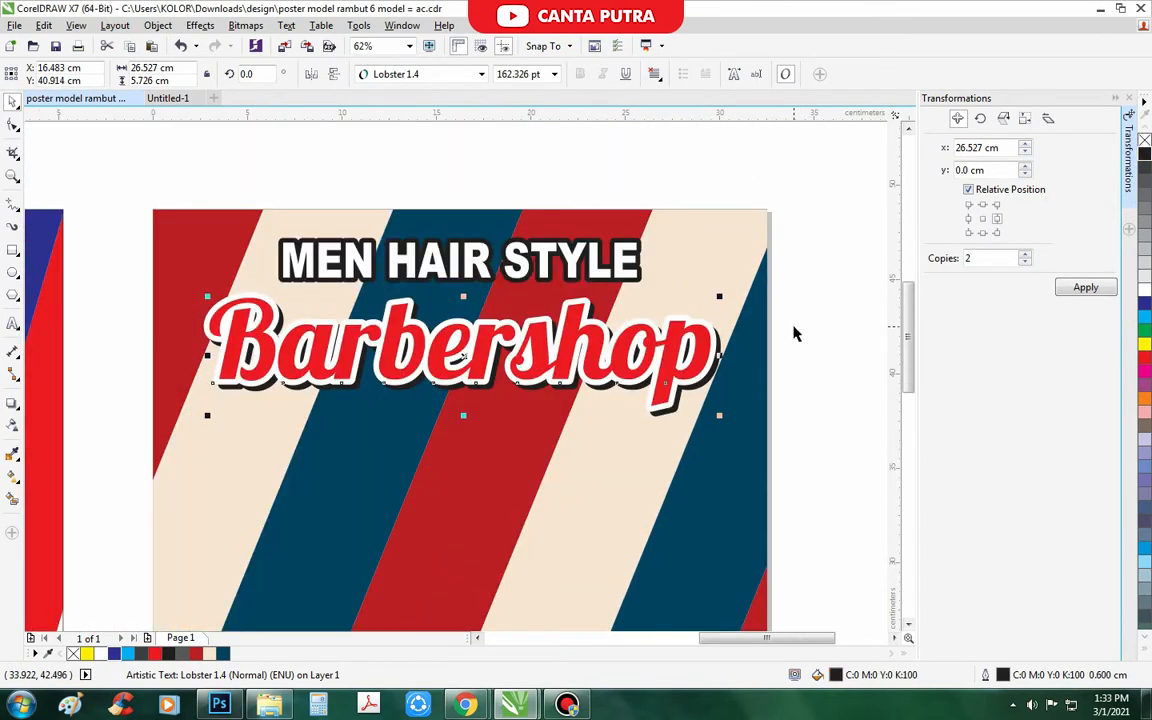
scroll(795, 333, down, 1)
drag(848, 398, 456, 289)
key(ctrl+g)
scroll(727, 308, up, 1)
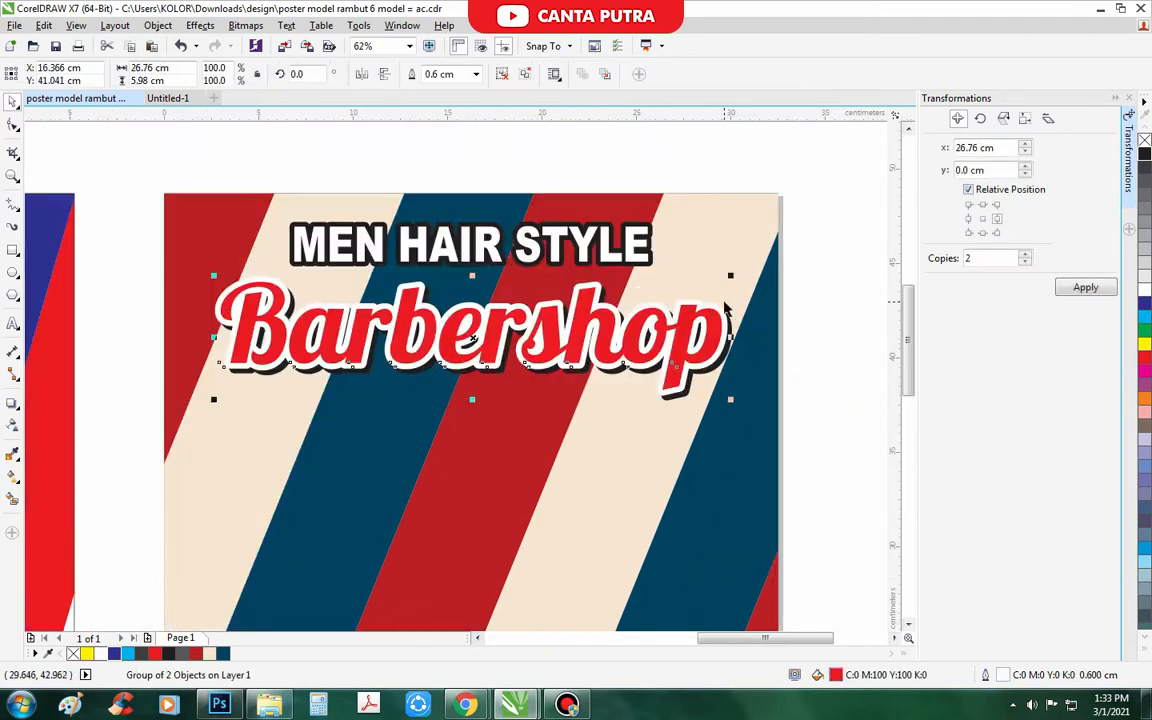
Shrink both titles, with Barbershop about 20.2 cm wide, and centre them horizontally on the poster.
drag(733, 275, 601, 301)
click(613, 289)
shift+click(610, 385)
key(c)
click(616, 341)
scroll(613, 342, down, 1)
scroll(608, 370, up, 1)
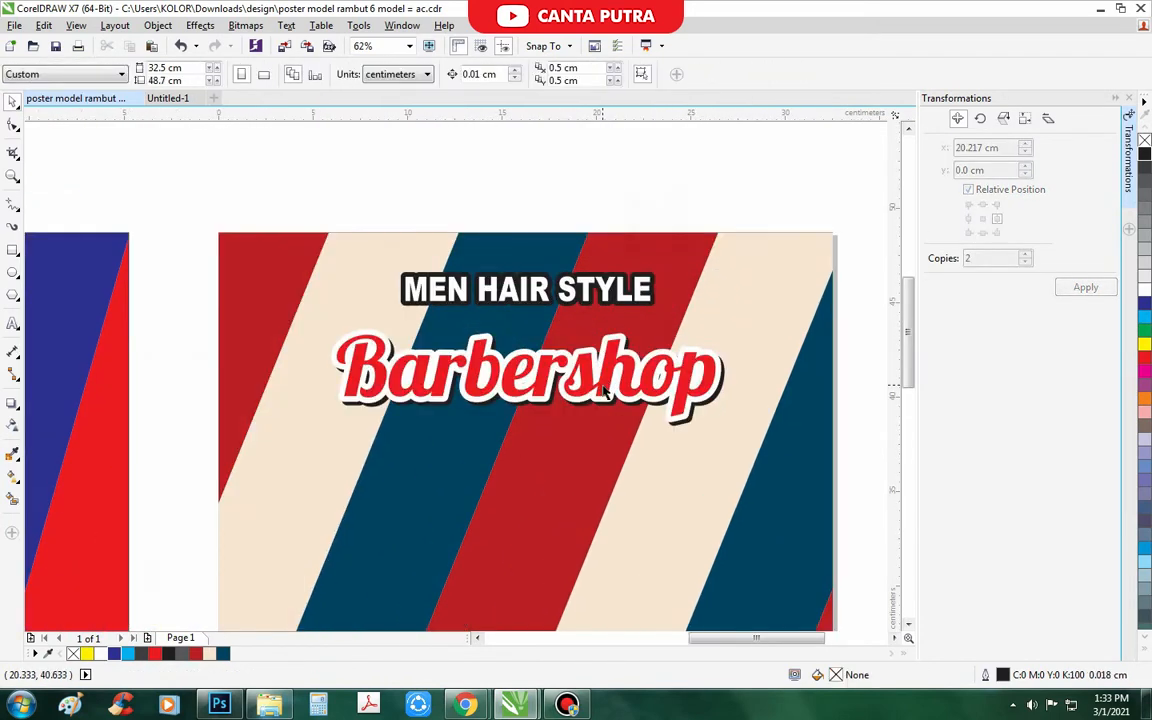
Move the Barbershop title closer beneath MEN HAIR STYLE and shift both titles slightly up.
click(602, 366)
scroll(622, 345, down, 1)
drag(746, 234, 465, 394)
scroll(577, 351, up, 1)
drag(579, 355, 578, 343)
Copy both titles onto the blue, red and white striped poster, group them and centre them horizontally.
click(1129, 99)
scroll(658, 322, down, 3)
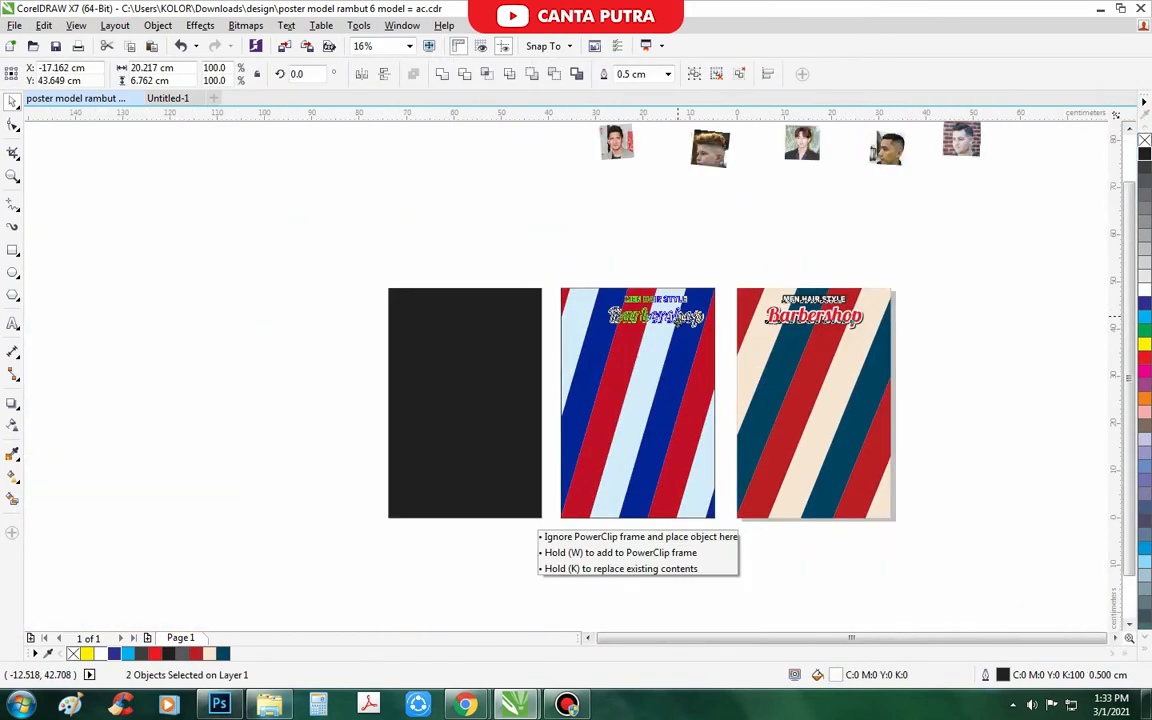
key(ctrl+g)
shift+click(661, 368)
key(c)
Copy the title group onto the black poster and centre it horizontally.
drag(532, 240, 724, 380)
drag(642, 318, 463, 318)
shift+click(469, 360)
key(c)
click(373, 362)
scroll(519, 262, up, 1)
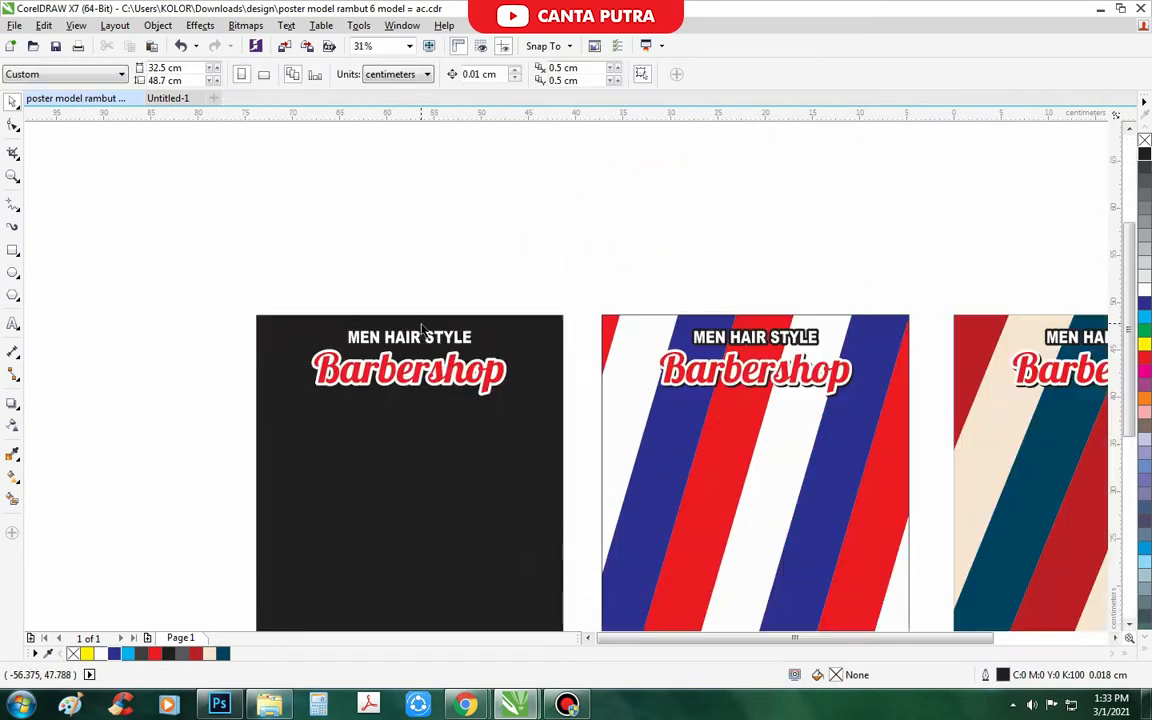
scroll(425, 328, down, 1)
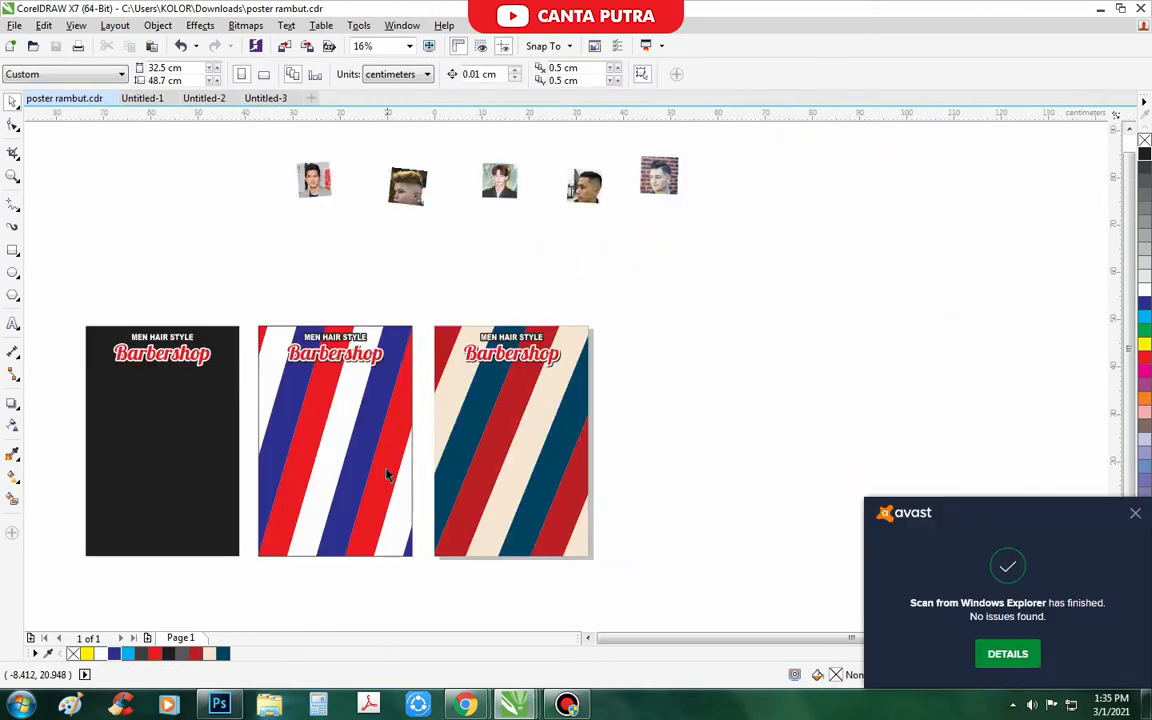
scroll(554, 327, up, 1)
scroll(780, 451, down, 1)
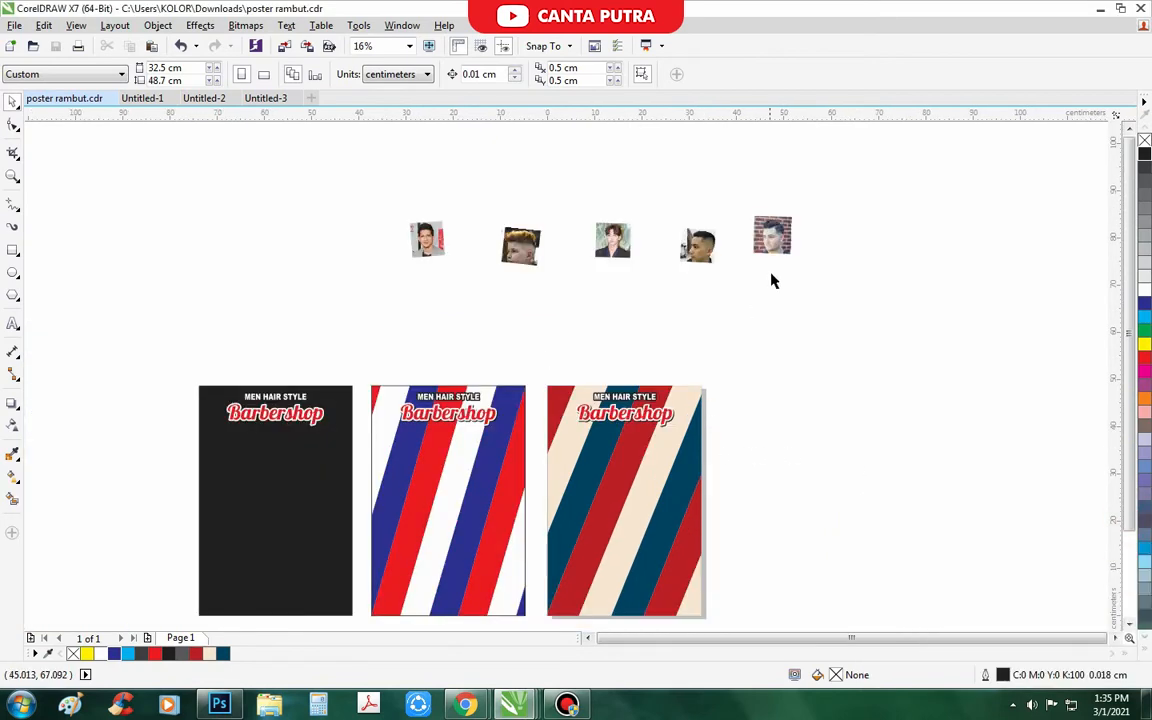
scroll(584, 238, up, 1)
scroll(405, 248, down, 1)
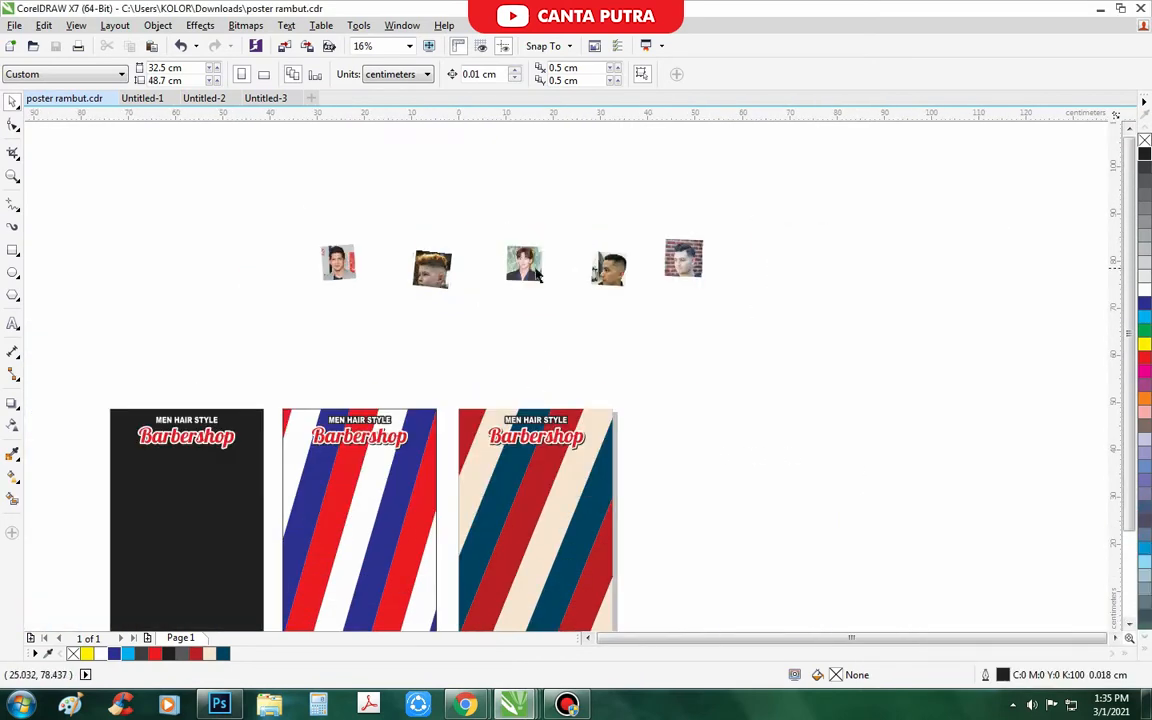
Move the first stack of framed portrait photos onto the cream, red and teal striped poster.
scroll(375, 246, up, 1)
drag(210, 232, 338, 358)
scroll(206, 226, down, 1)
scroll(252, 240, down, 1)
click(507, 387)
scroll(340, 370, up, 2)
Spread the stacked portraits over the cream-striped poster in a grid of four rows and three columns.
drag(756, 424, 262, 318)
drag(347, 385, 300, 448)
click(567, 403)
drag(310, 340, 483, 431)
scroll(483, 431, down, 2)
scroll(366, 354, up, 2)
drag(345, 220, 357, 510)
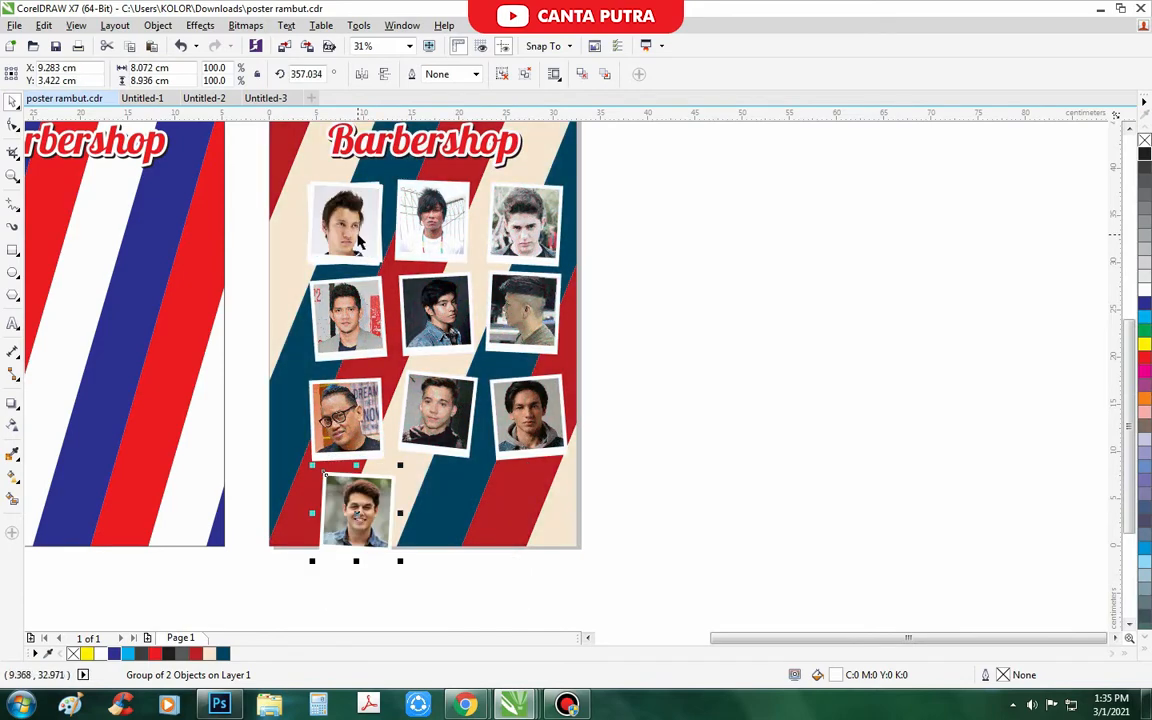
drag(360, 240, 465, 515)
drag(360, 240, 555, 515)
click(586, 393)
Adjust the tilt of the first and second photos in the top row slightly.
scroll(586, 393, down, 2)
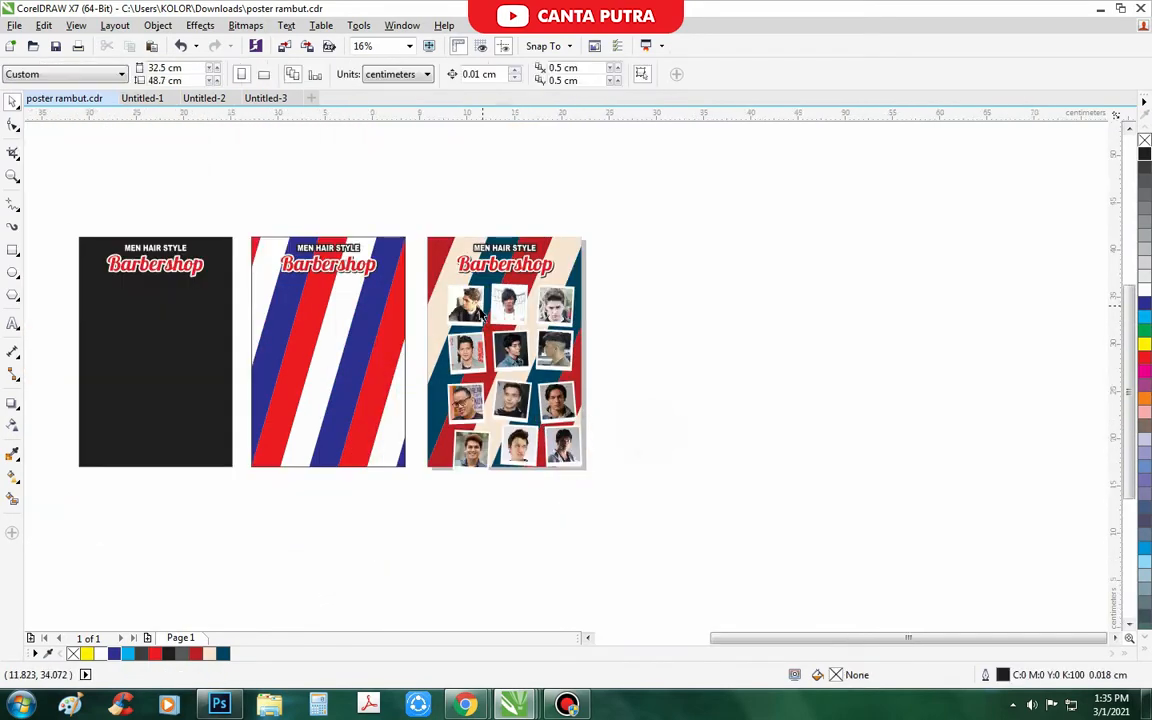
scroll(482, 307, up, 2)
click(468, 295)
click(468, 290)
scroll(493, 200, up, 1)
drag(498, 231, 506, 238)
scroll(508, 236, down, 1)
click(635, 293)
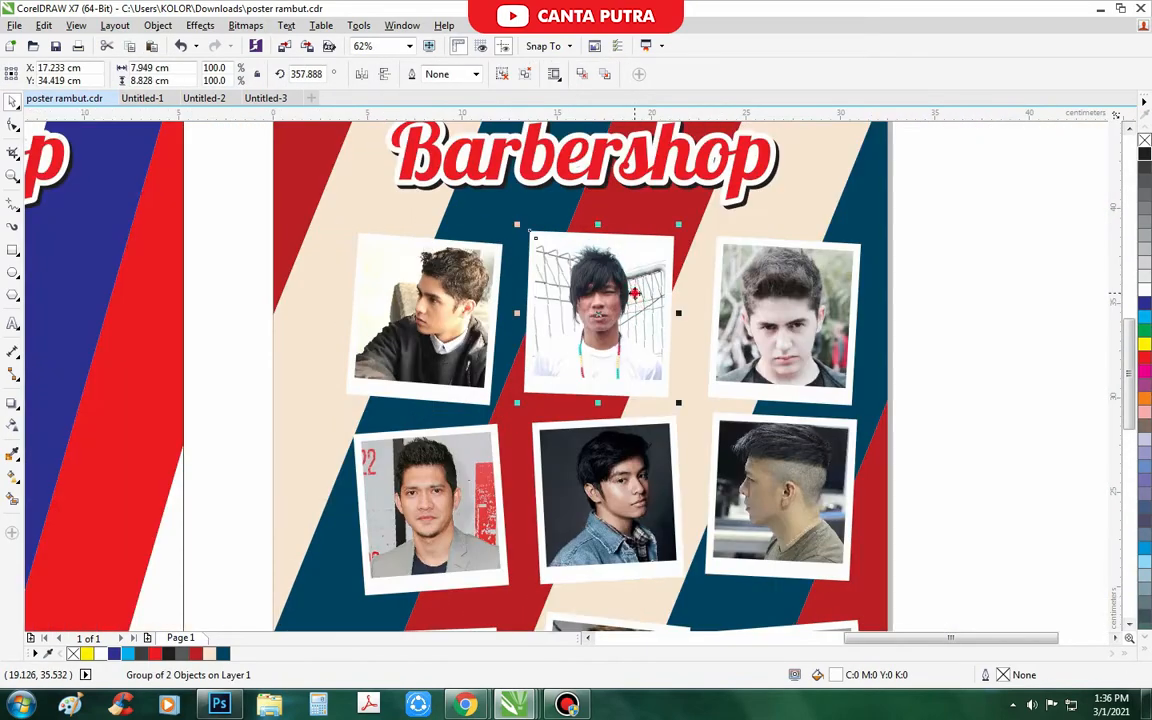
drag(688, 226, 680, 212)
Move the three second-row photos up closer beneath the top row.
scroll(600, 225, down, 1)
scroll(700, 250, up, 1)
drag(300, 465, 299, 460)
drag(496, 469, 485, 460)
drag(669, 463, 648, 454)
scroll(643, 365, down, 1)
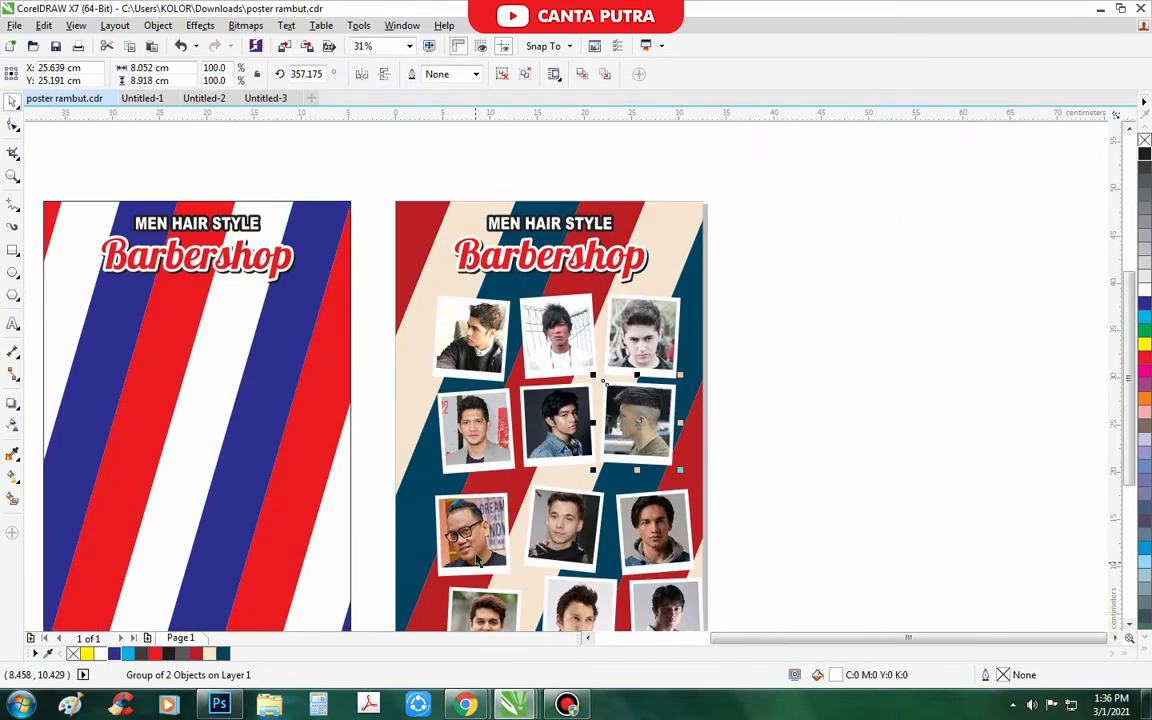
Move the third-row photos up beneath the second row and adjust the tilt of the middle one.
scroll(474, 531, up, 1)
drag(481, 516, 490, 488)
drag(658, 532, 660, 503)
scroll(306, 414, down, 1)
scroll(486, 444, up, 1)
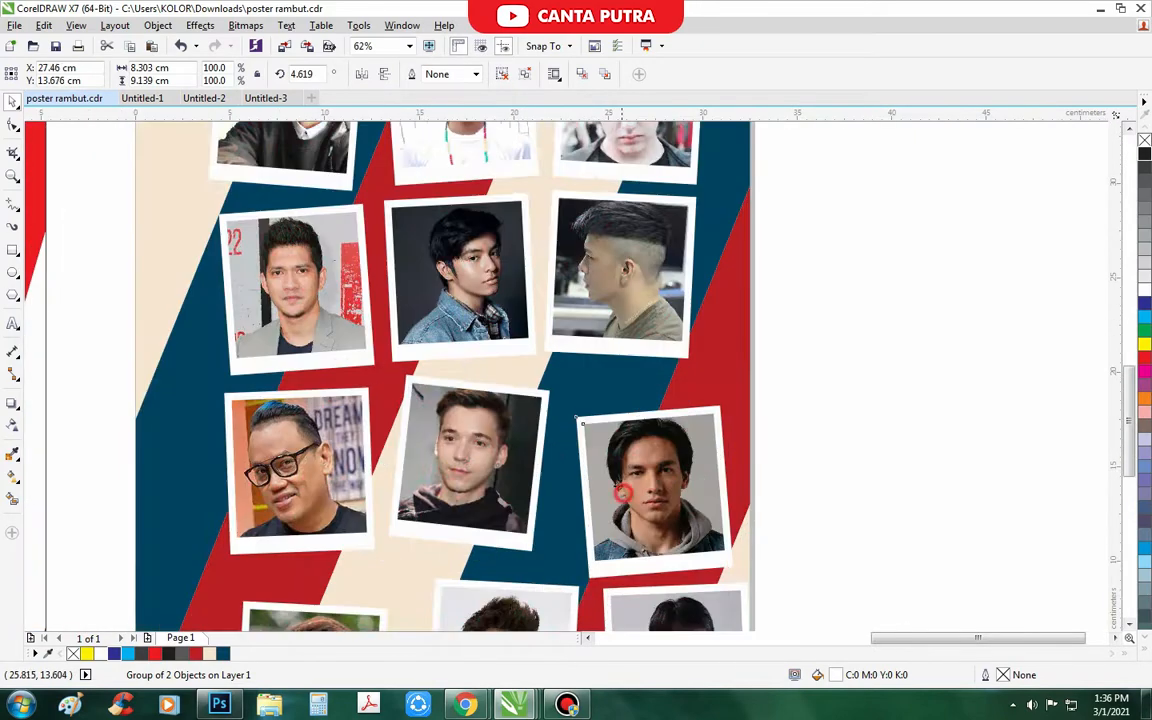
scroll(510, 390, up, 1)
drag(591, 348, 569, 341)
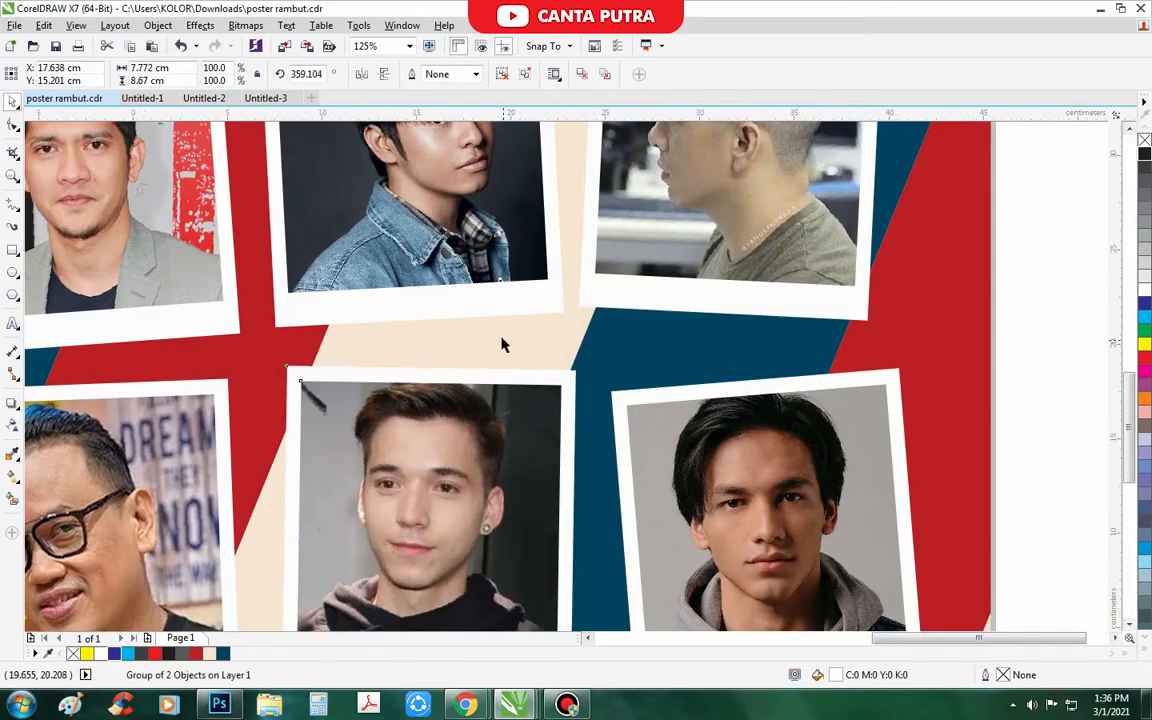
scroll(504, 344, down, 1)
click(795, 389)
scroll(627, 377, up, 1)
drag(627, 378, 622, 362)
Move the three bottom-row photos up beneath the third row and adjust the tilt of the middle and last ones.
scroll(620, 314, down, 2)
scroll(454, 437, up, 1)
drag(473, 462, 479, 421)
scroll(534, 404, up, 1)
drag(758, 446, 697, 403)
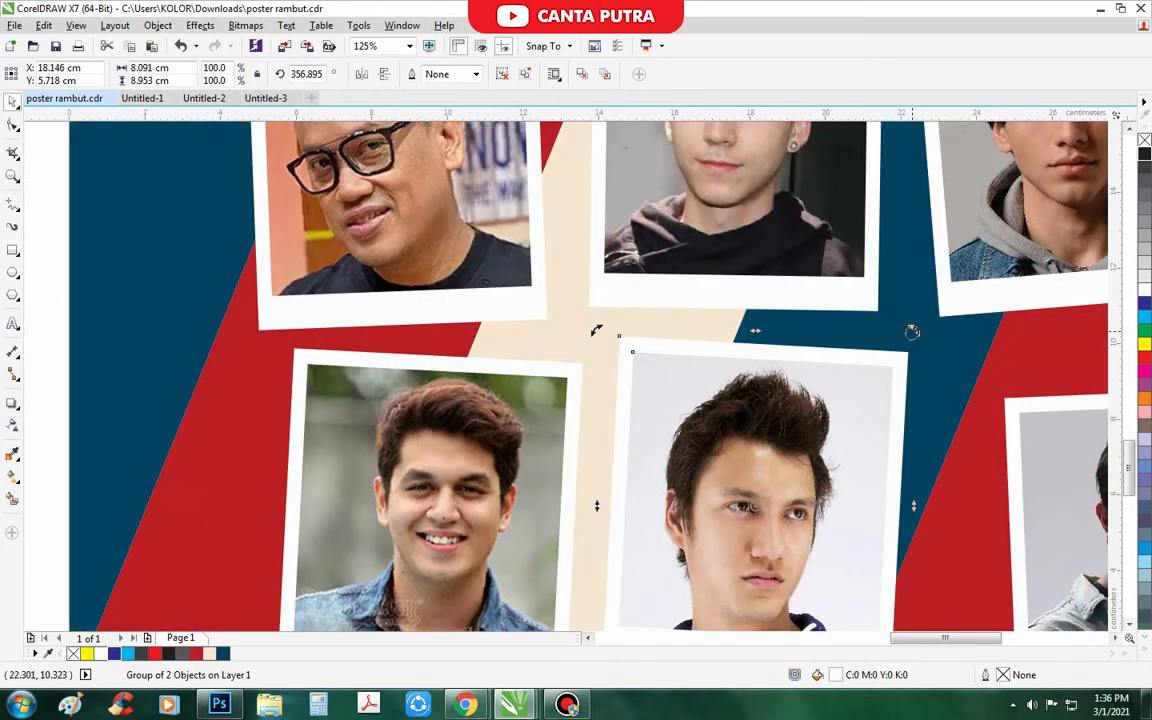
drag(912, 331, 890, 321)
scroll(535, 375, down, 1)
drag(839, 442, 800, 412)
scroll(922, 358, up, 1)
scroll(785, 404, down, 1)
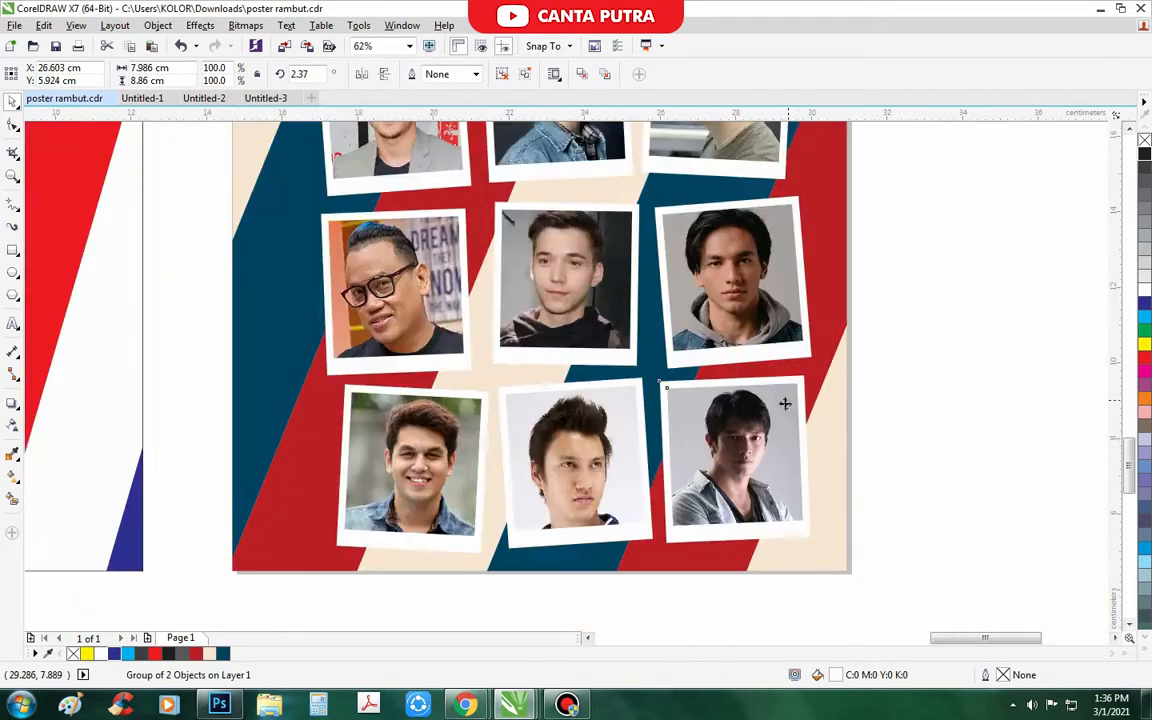
scroll(785, 404, up, 1)
click(786, 440)
drag(839, 343, 850, 353)
scroll(626, 432, down, 3)
click(760, 525)
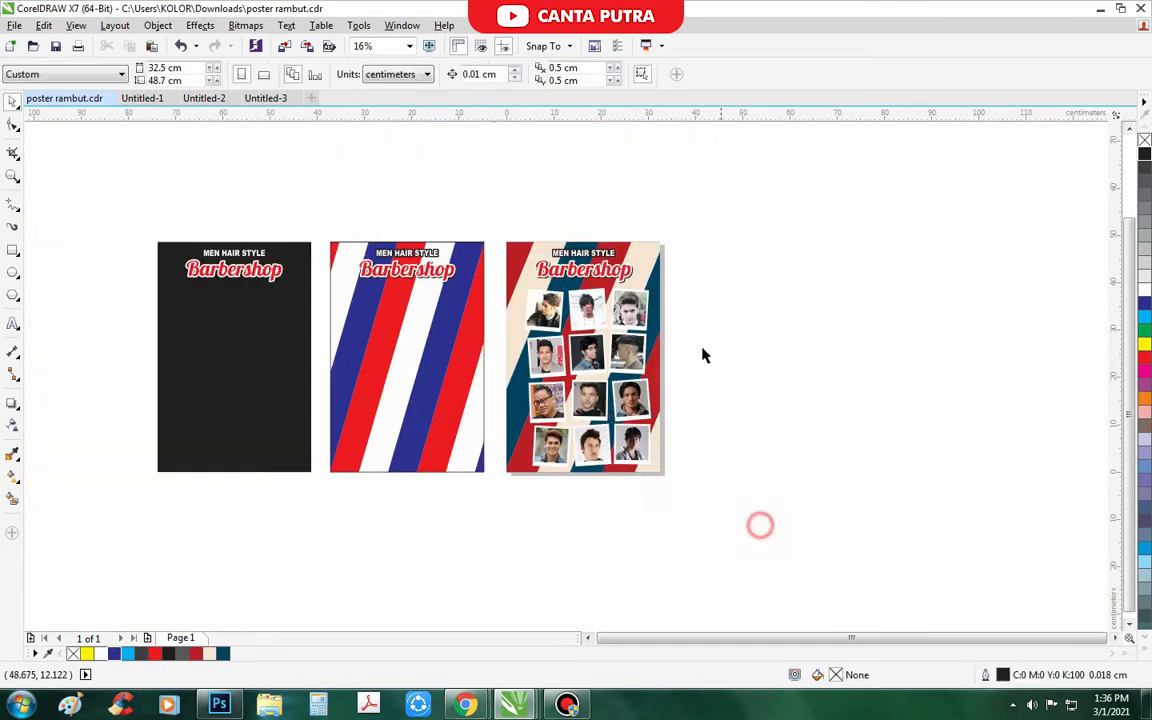
Centre-align the photos vertically in line within each of the three columns.
drag(586, 293, 591, 284)
key(c)
drag(640, 512, 540, 284)
key(c)
drag(584, 534, 488, 268)
key(c)
scroll(629, 315, up, 1)
click(784, 298)
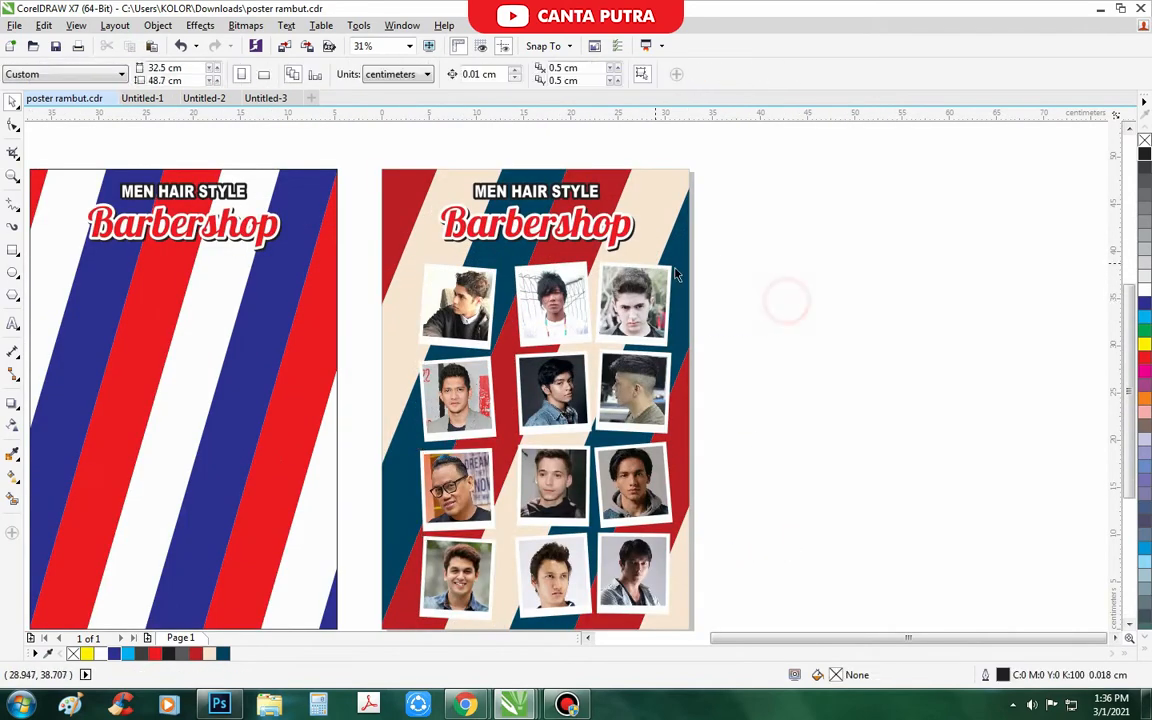
Shift the second and third photo columns together slightly towards the first column.
scroll(701, 267, down, 1)
drag(733, 243, 603, 455)
scroll(621, 376, up, 2)
drag(650, 380, 641, 380)
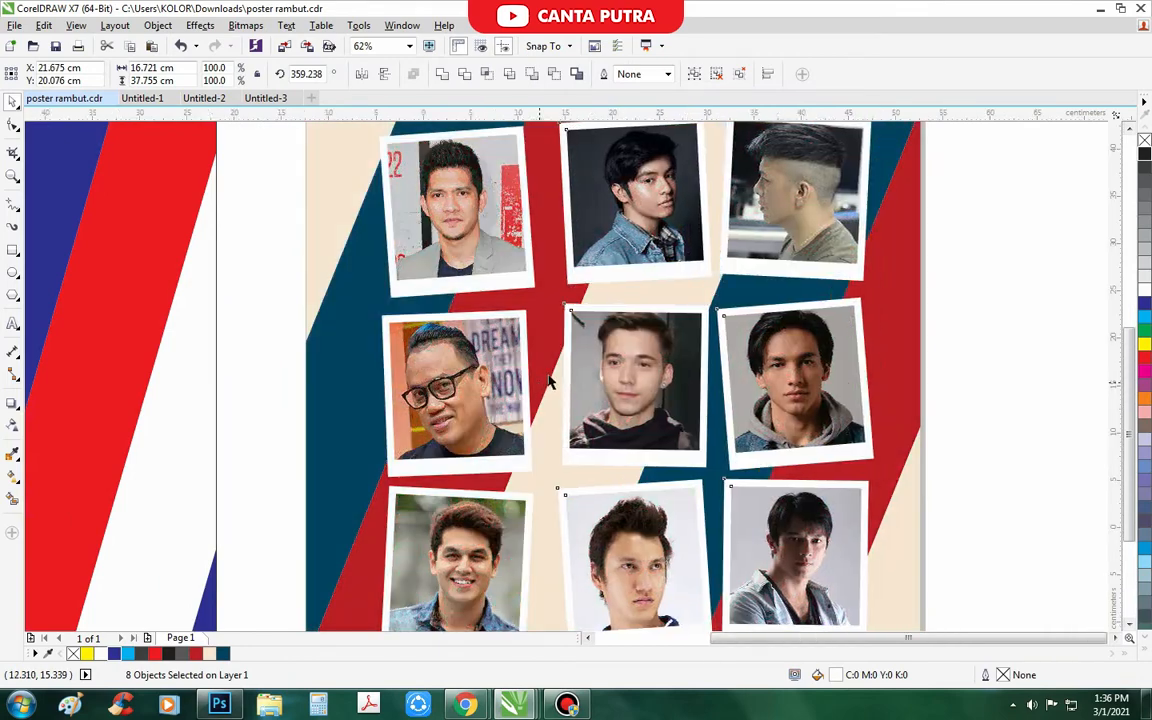
Nudge the bottom and top rows of photos to even out the gaps between the rows.
scroll(541, 382, down, 1)
drag(836, 563, 512, 500)
scroll(585, 350, up, 1)
scroll(689, 525, down, 2)
click(689, 525)
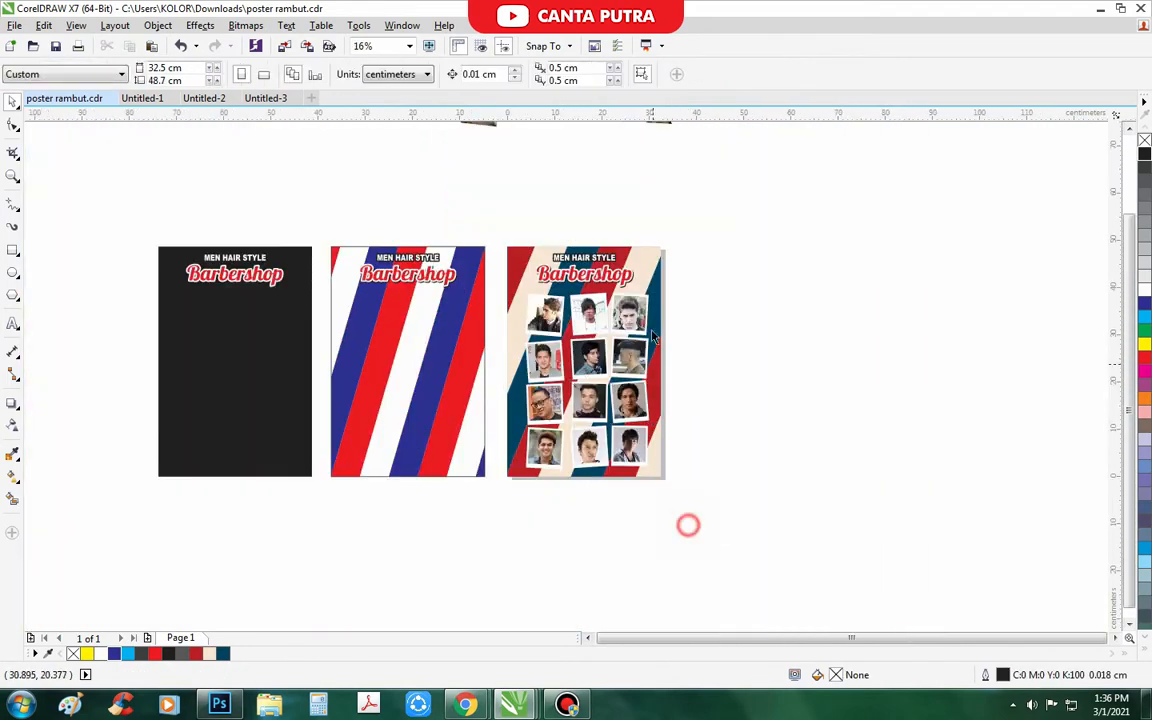
scroll(658, 316, up, 1)
drag(728, 261, 650, 320)
scroll(650, 320, up, 1)
scroll(650, 320, down, 1)
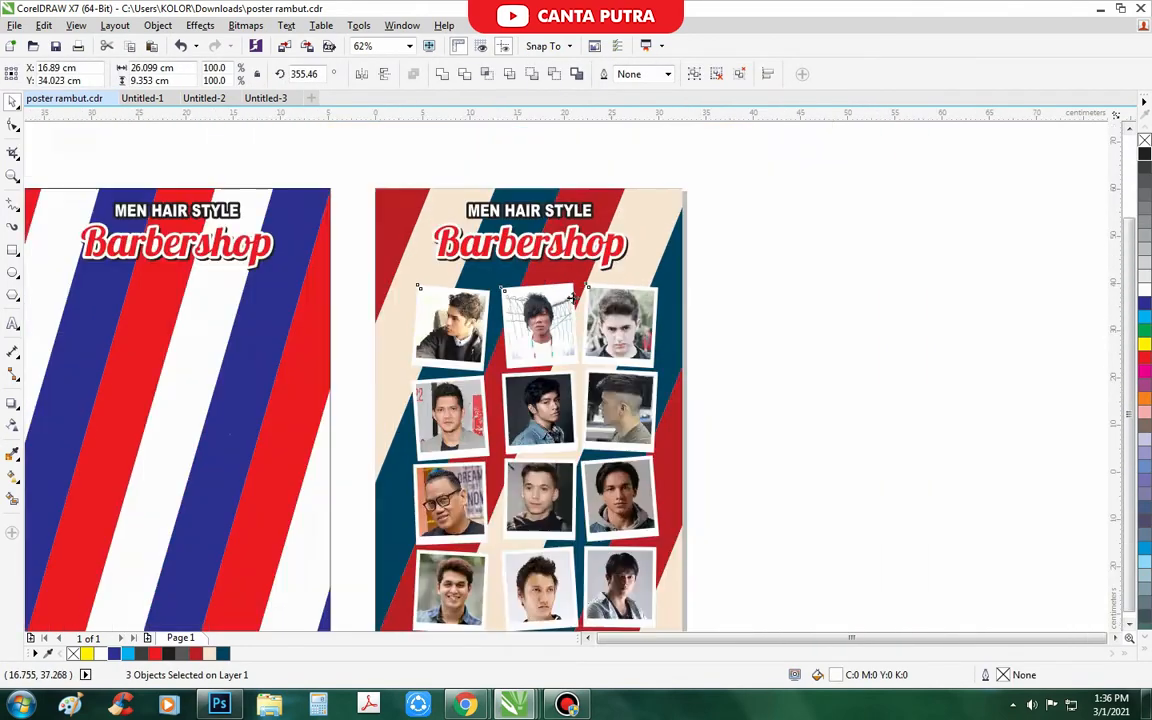
Select all twelve photos on the cream-striped poster and enlarge them slightly together.
scroll(726, 528, down, 1)
drag(726, 528, 453, 360)
scroll(600, 300, up, 2)
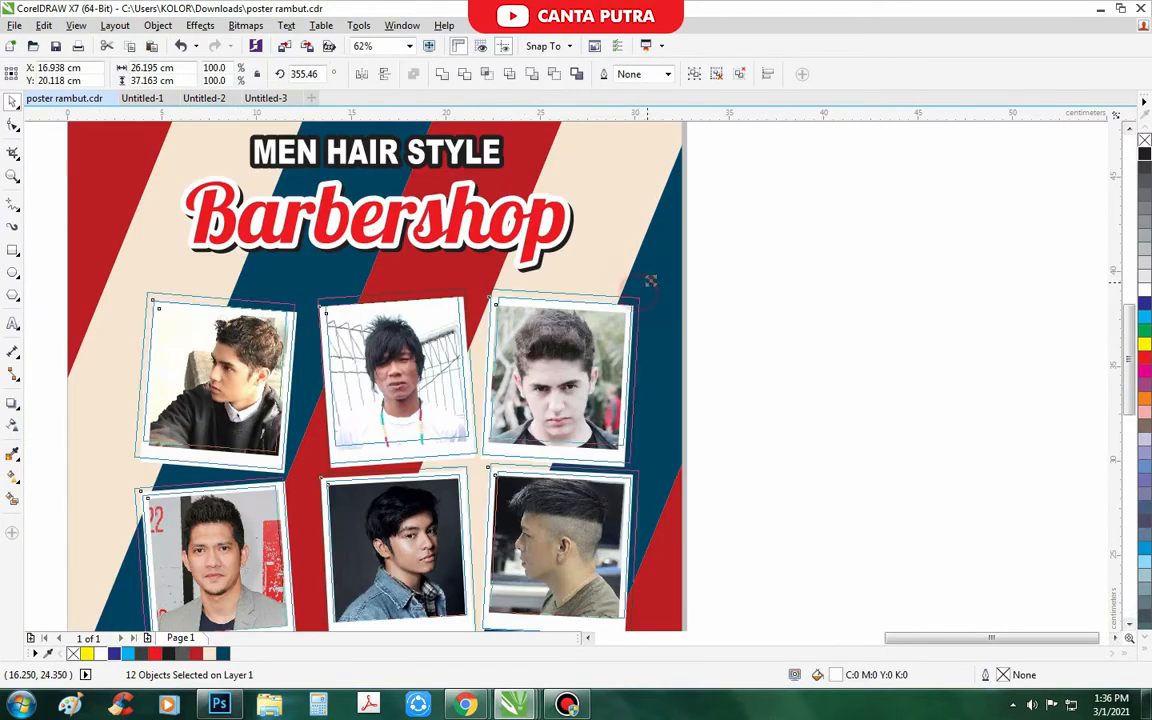
scroll(498, 425, down, 1)
scroll(498, 425, down, 1)
scroll(514, 581, up, 1)
Spread the outer photo columns apart so that the whole grid is about 27.8 cm wide.
drag(720, 581, 573, 252)
scroll(561, 235, up, 1)
scroll(603, 235, down, 1)
drag(504, 607, 360, 183)
drag(544, 527, 744, 607)
drag(360, 188, 358, 183)
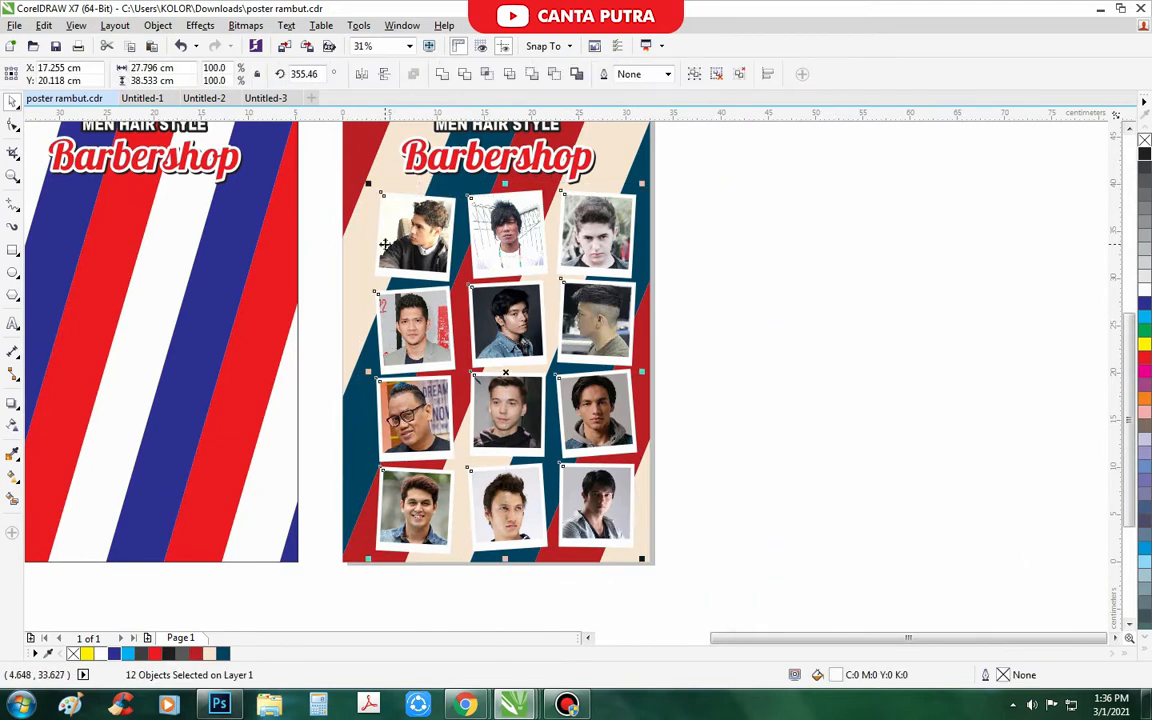
Group the twelve photos and centre the group horizontally under the title.
key(ctrl+g)
scroll(543, 287, down, 1)
scroll(511, 211, up, 1)
shift+click(511, 211)
scroll(559, 233, down, 1)
click(711, 313)
Move the stack of photos topped by the blond fade haircut onto the blue, red and white striped poster.
scroll(597, 278, down, 1)
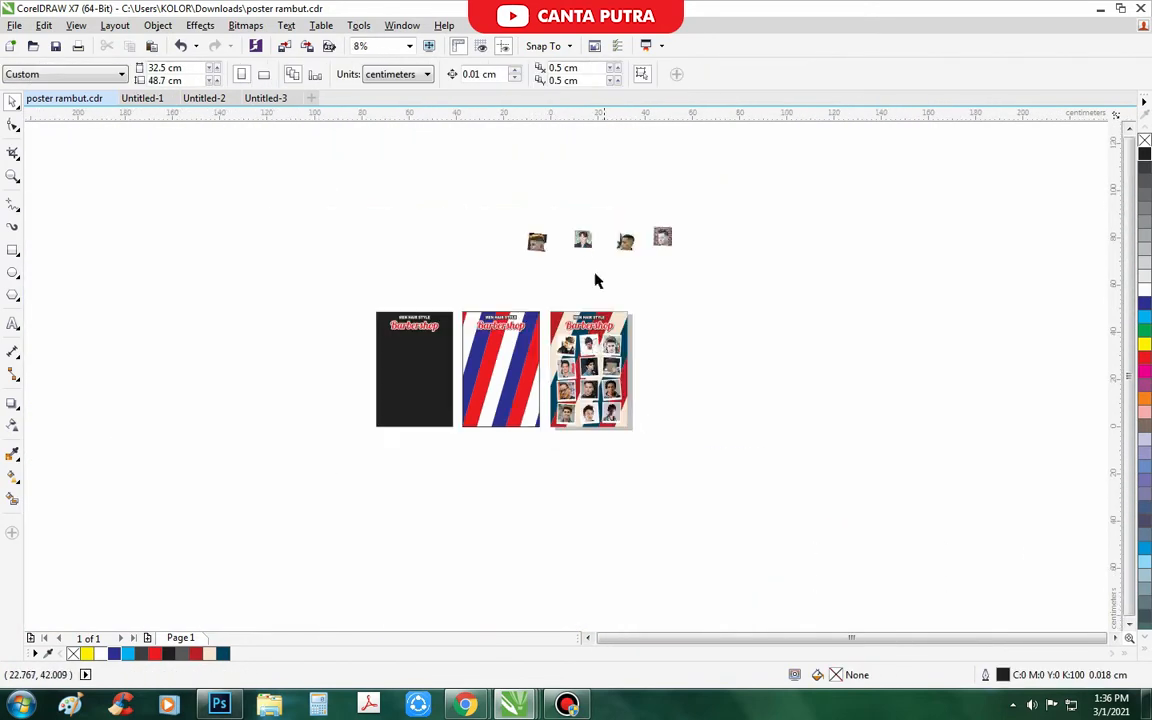
scroll(573, 270, up, 3)
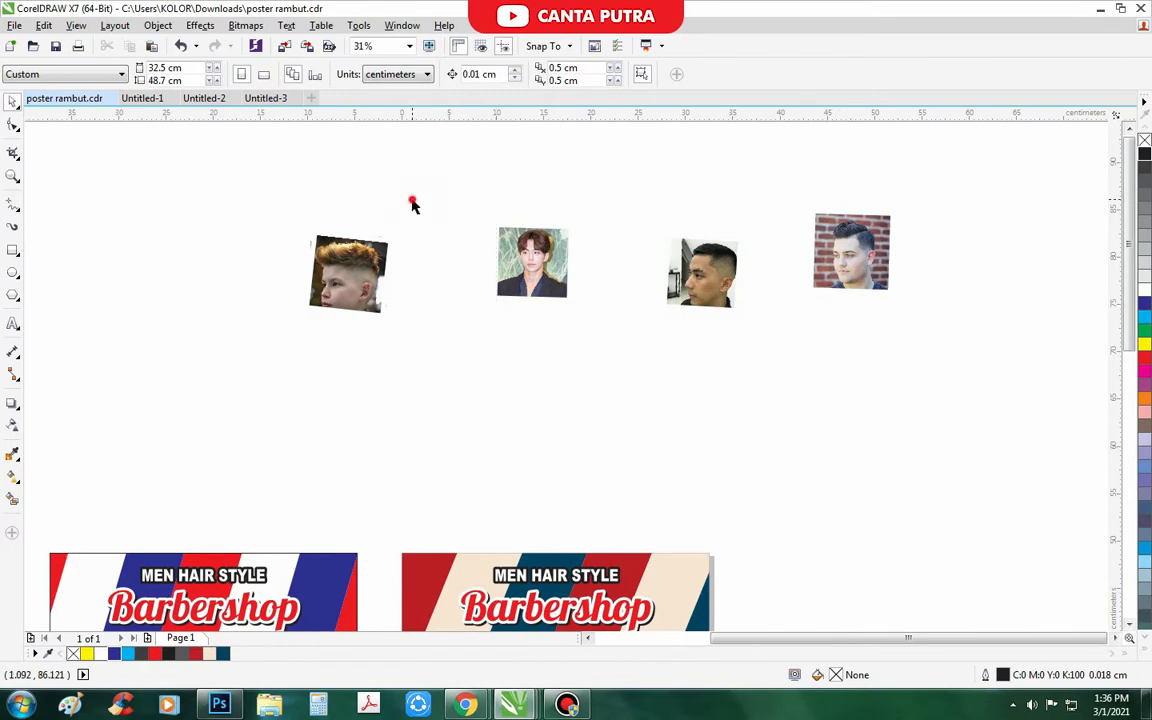
drag(413, 205, 300, 320)
scroll(468, 221, down, 2)
drag(380, 345, 395, 335)
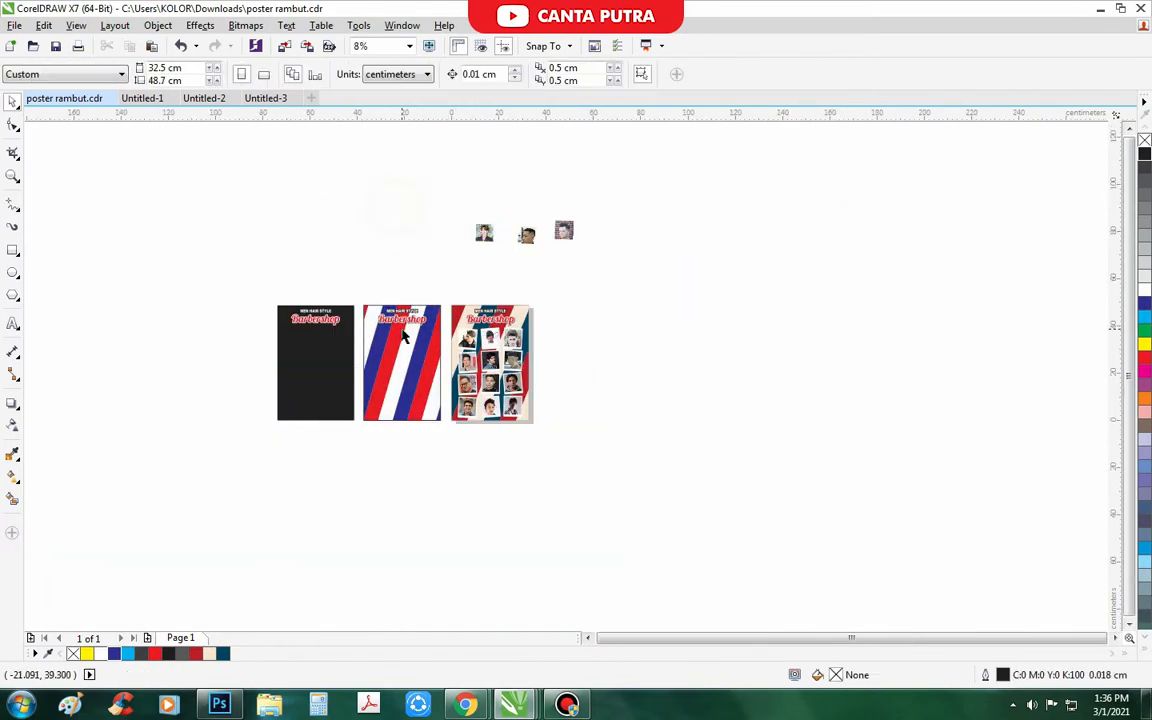
scroll(401, 329, up, 1)
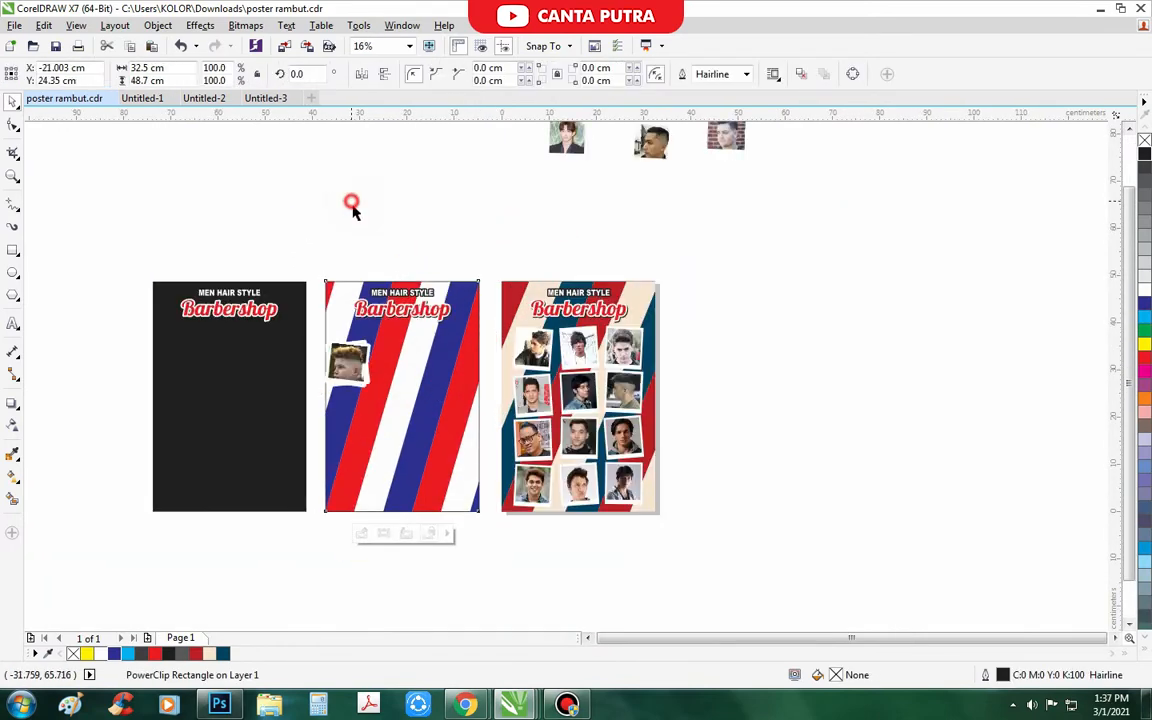
Spread the stacked haircut photos over the blue, red and white poster in four rows and three columns.
scroll(366, 368, up, 2)
drag(368, 402, 568, 414)
drag(281, 331, 698, 343)
scroll(575, 240, down, 1)
drag(433, 293, 535, 397)
drag(433, 293, 443, 405)
drag(573, 458, 558, 484)
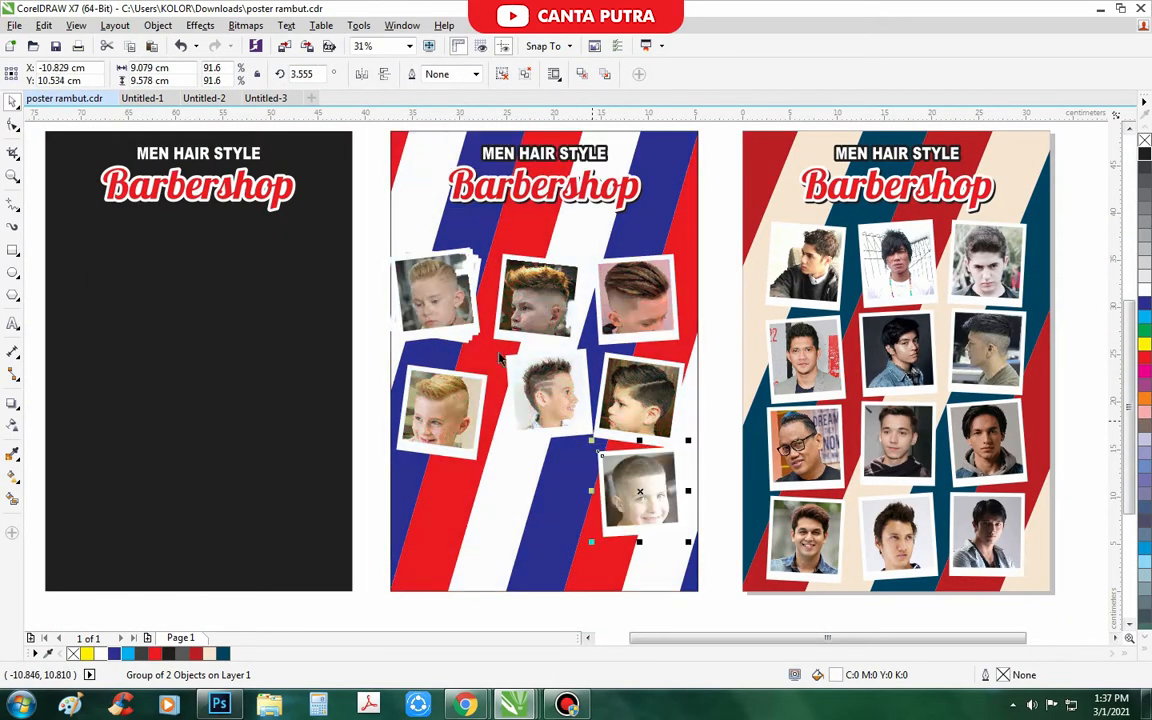
drag(433, 293, 503, 418)
scroll(458, 261, down, 1)
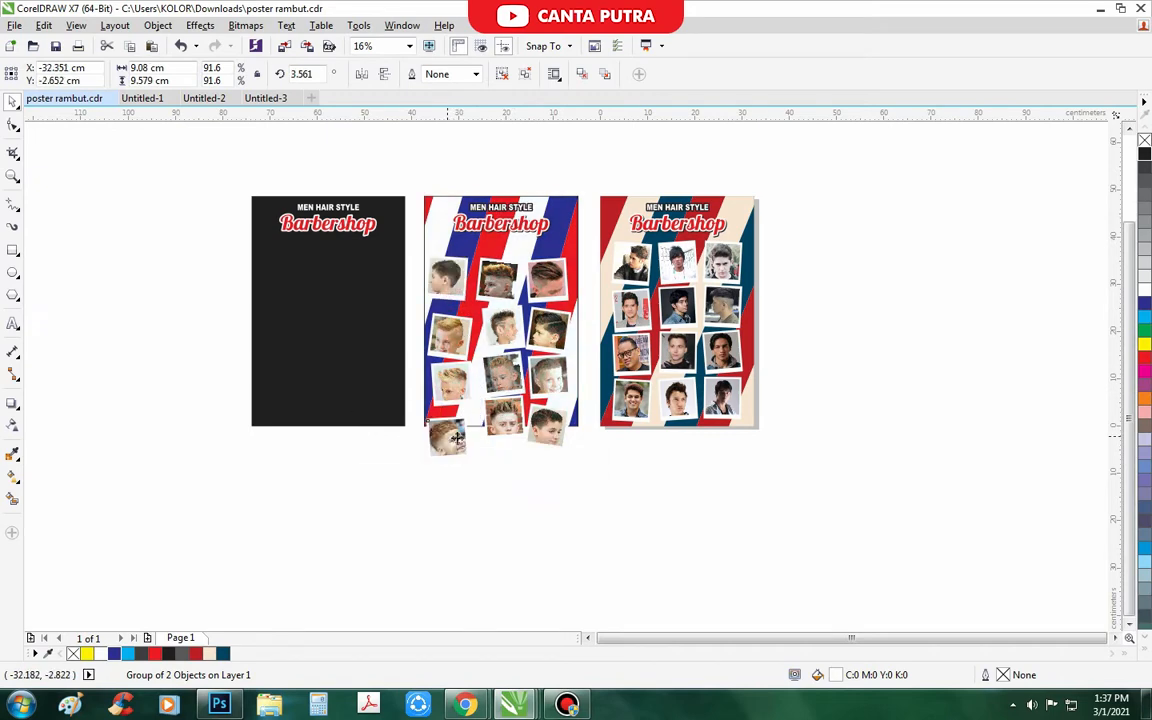
Align the photos within each column on the blue, red and white striped poster to a common vertical centre line.
scroll(456, 437, up, 1)
scroll(481, 496, down, 1)
drag(499, 543, 400, 262)
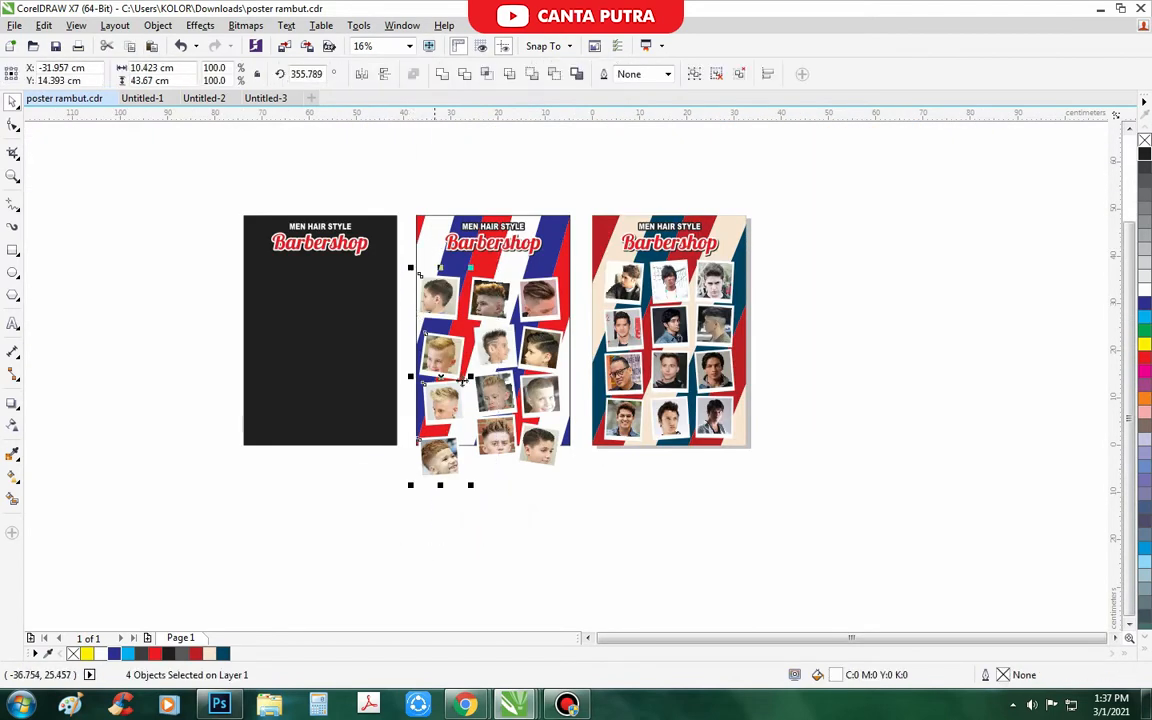
scroll(518, 474, up, 1)
scroll(550, 535, down, 1)
drag(494, 347, 599, 540)
Align the photos of the upper three rows on the blue, red and white poster, row by row, on their horizontal centres.
scroll(403, 326, up, 1)
drag(420, 248, 745, 378)
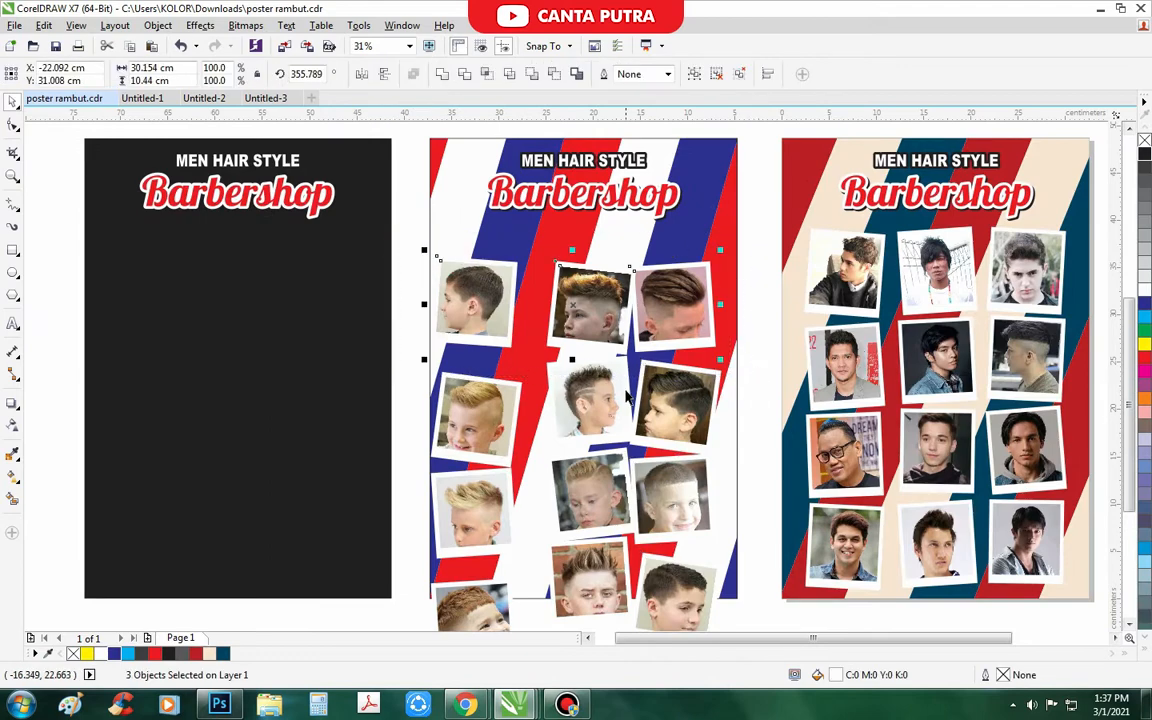
key(ctrl+z)
drag(688, 470, 750, 485)
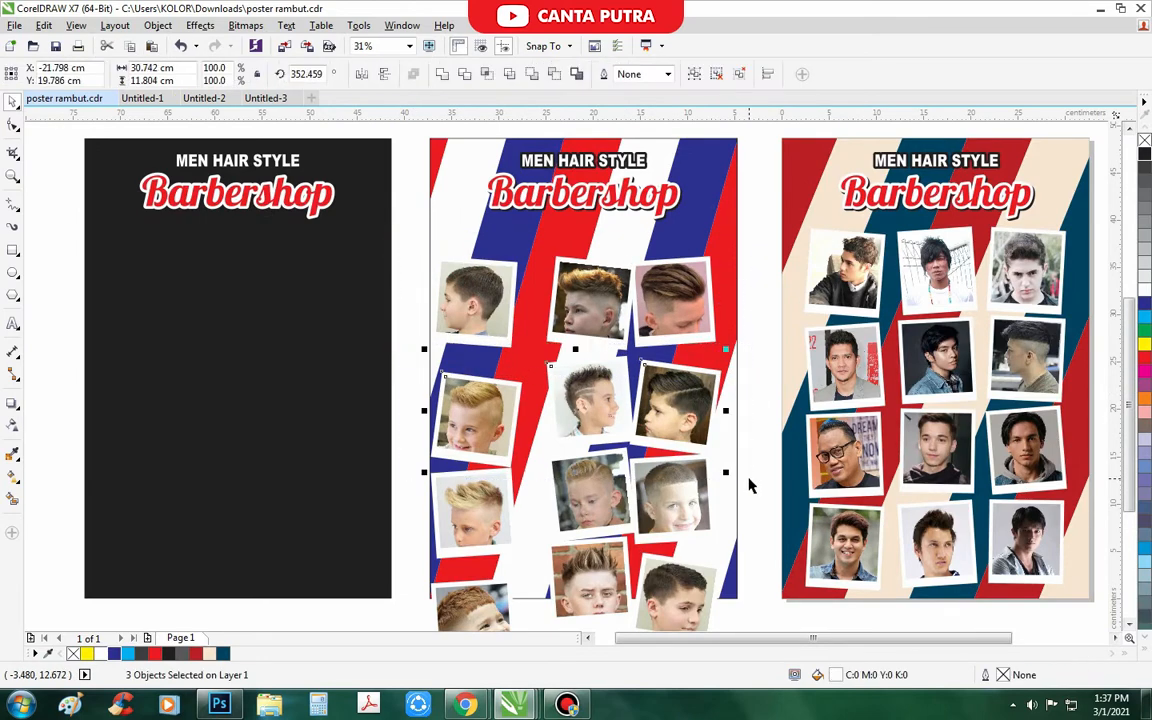
drag(408, 466, 825, 580)
drag(405, 437, 785, 574)
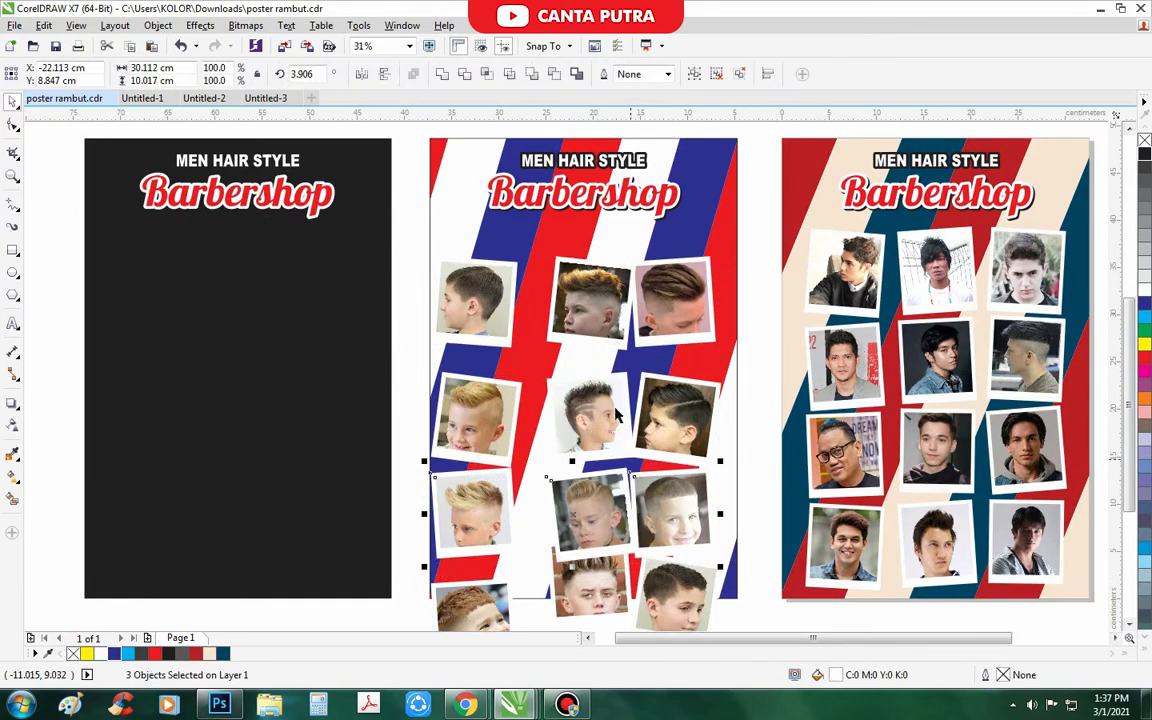
scroll(619, 390, down, 1)
scroll(577, 520, up, 1)
drag(453, 411, 437, 442)
key(e)
click(626, 480)
key(e)
click(837, 591)
Move the bottom row closer to the third row, and shift the lower three rows up together towards the top row.
scroll(665, 564, down, 1)
scroll(665, 552, up, 1)
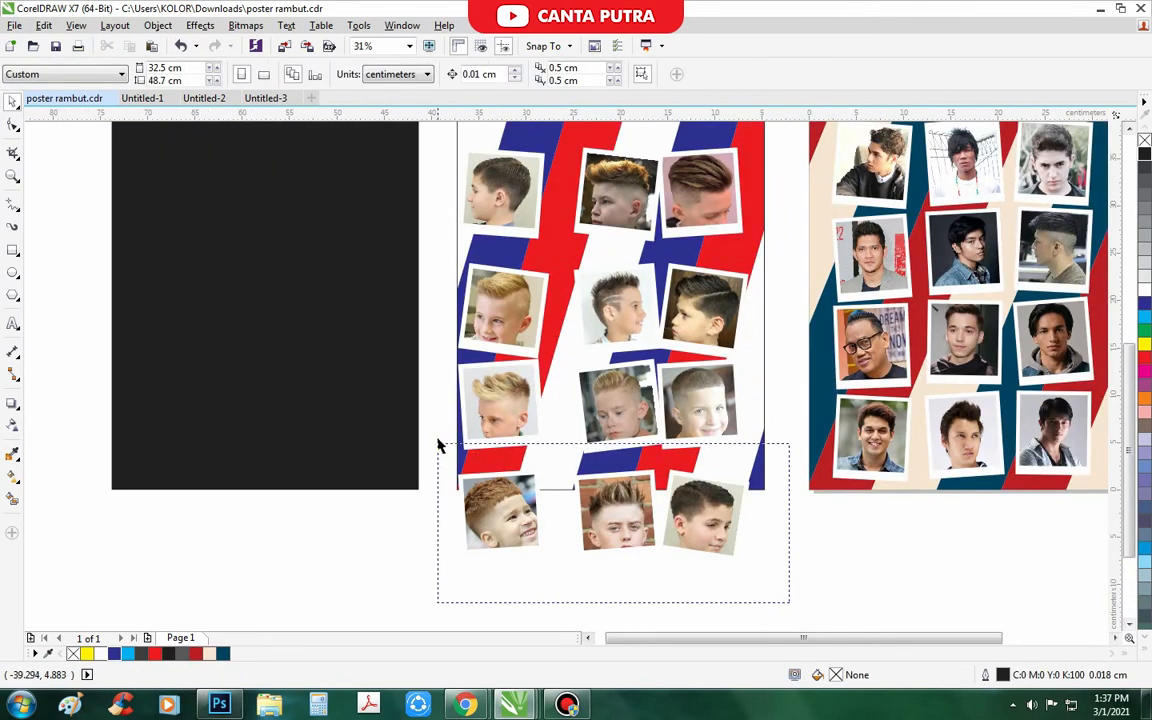
scroll(606, 503, up, 1)
drag(617, 524, 616, 496)
scroll(616, 490, down, 1)
click(748, 584)
drag(793, 587, 427, 246)
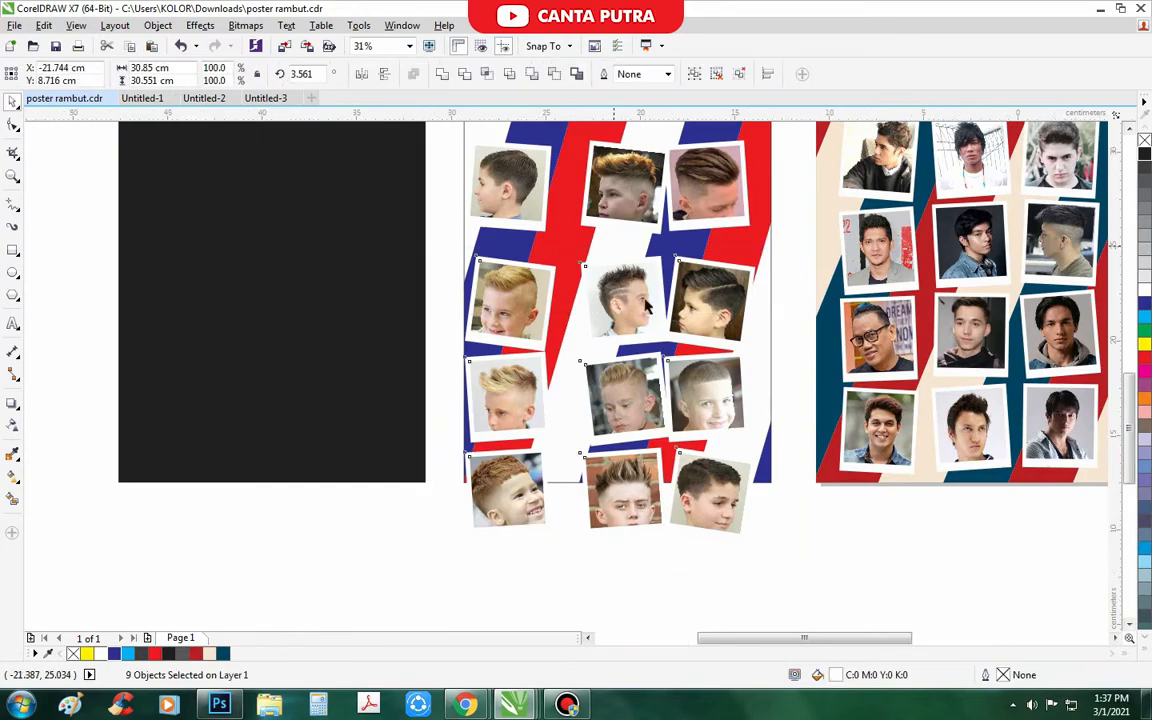
scroll(613, 239, up, 1)
drag(637, 326, 632, 296)
Scale the twelve photos on the blue, red and white poster down to 79.4% and move them up beneath the title.
scroll(741, 478, down, 2)
drag(771, 540, 579, 285)
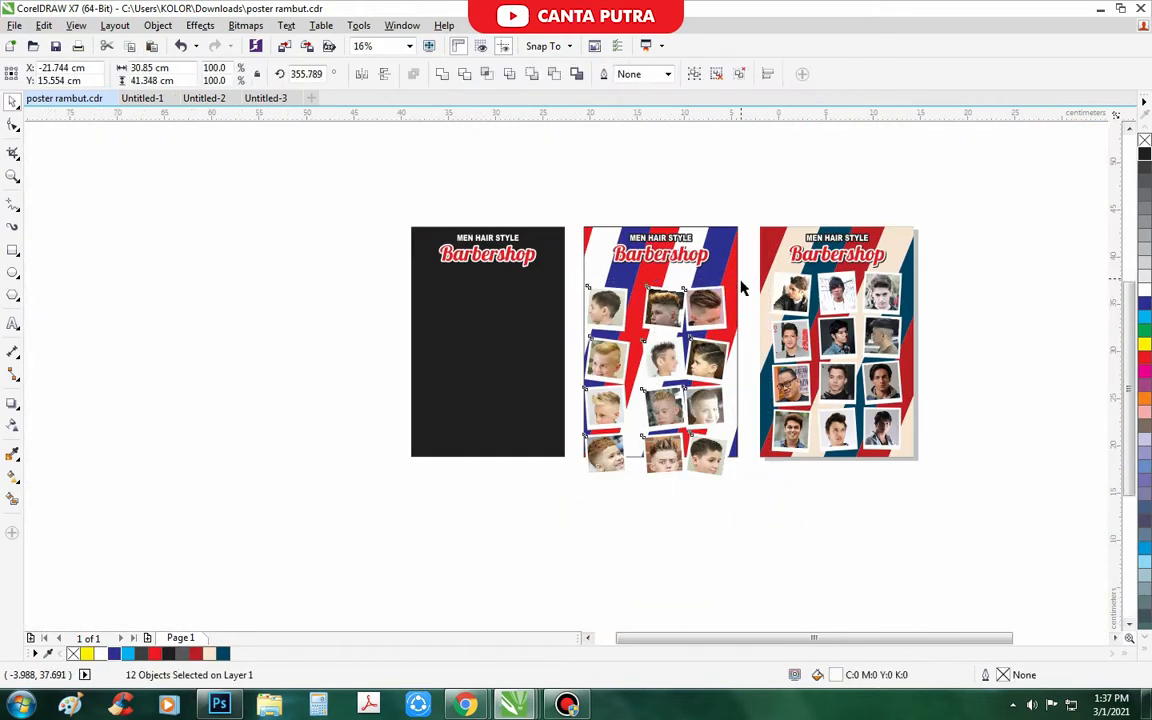
scroll(735, 287, up, 1)
drag(724, 286, 684, 338)
drag(615, 374, 625, 297)
scroll(600, 284, down, 1)
click(613, 555)
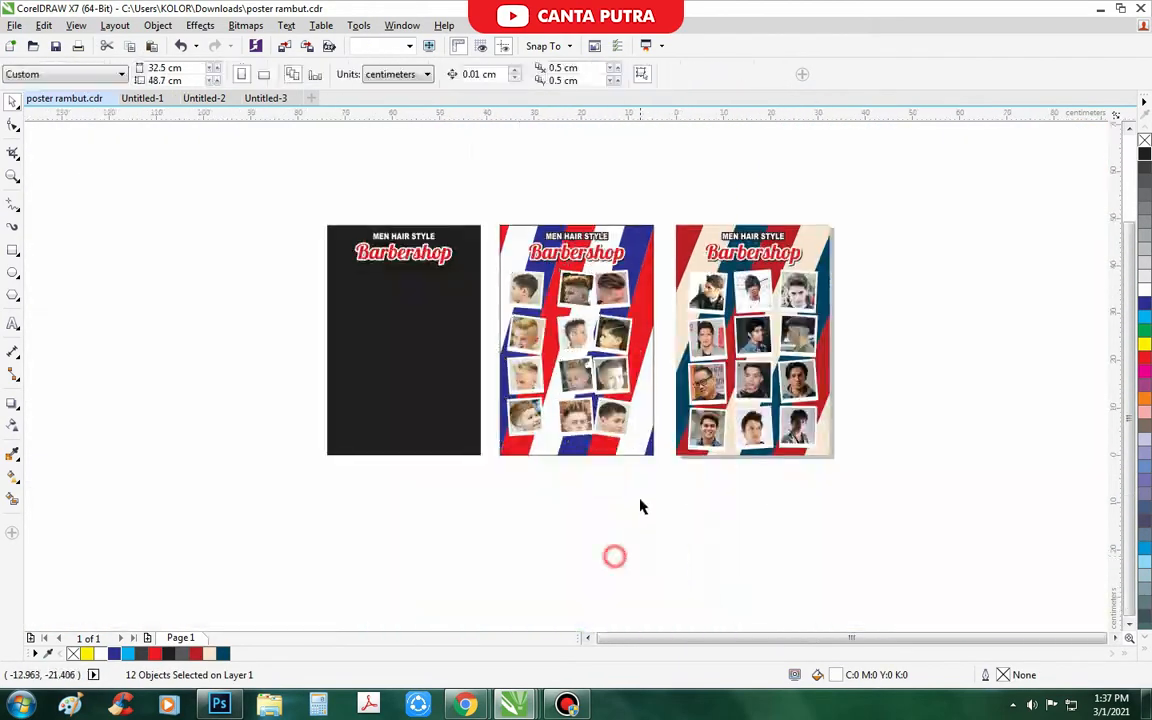
Adjust the tilt of the two upper photos in the right column, turning the second one to about 357.4°.
scroll(637, 468, down, 1)
scroll(646, 420, up, 1)
scroll(665, 352, up, 2)
double_click(515, 350)
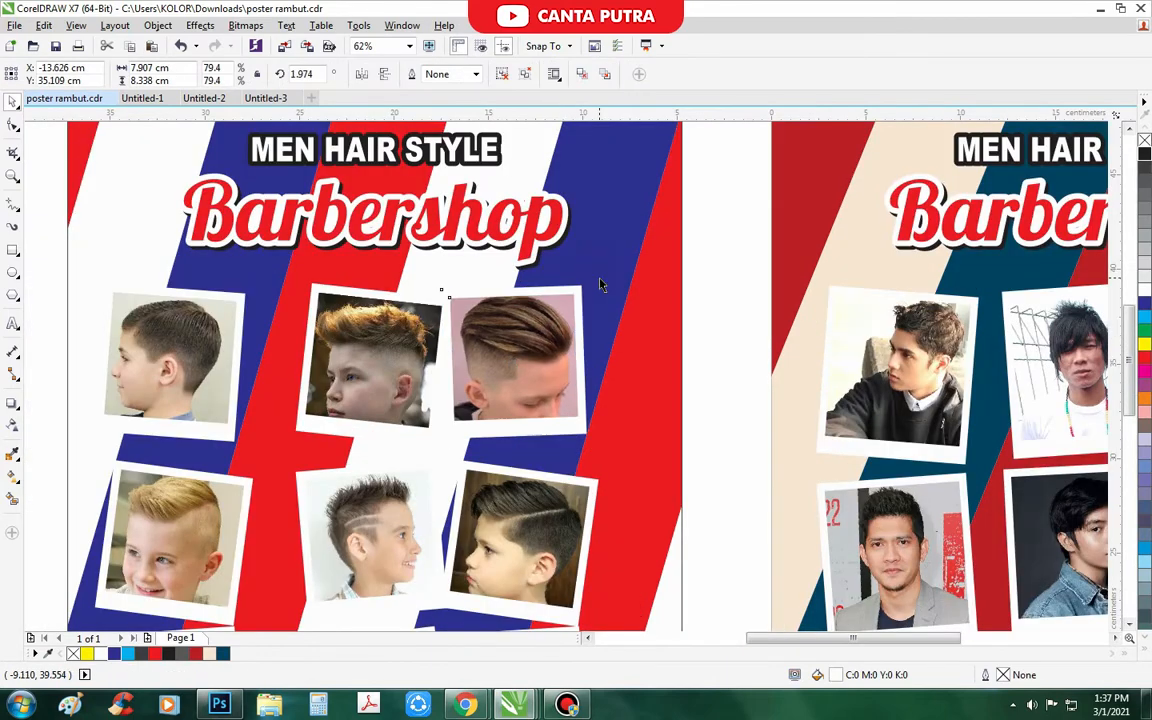
scroll(600, 285, down, 3)
drag(610, 296, 604, 291)
scroll(592, 287, down, 1)
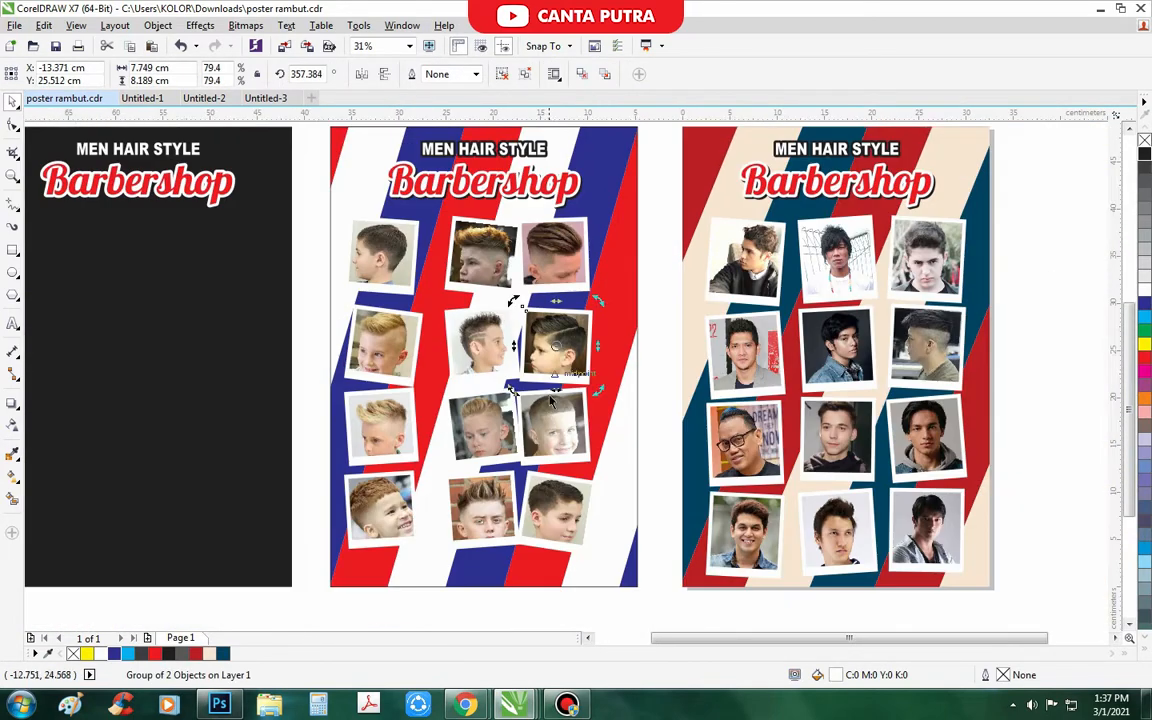
Shift right-column photos outward and left-column photos inward to even out the gaps between the columns.
scroll(561, 412, up, 1)
drag(550, 413, 582, 440)
scroll(567, 310, down, 1)
scroll(566, 440, up, 1)
drag(200, 437, 235, 462)
drag(211, 320, 247, 325)
scroll(488, 430, down, 2)
scroll(467, 518, up, 1)
Tilt the bottom-left photo and the middle photo of the third row clockwise on the striped poster.
click(467, 517)
scroll(418, 281, up, 1)
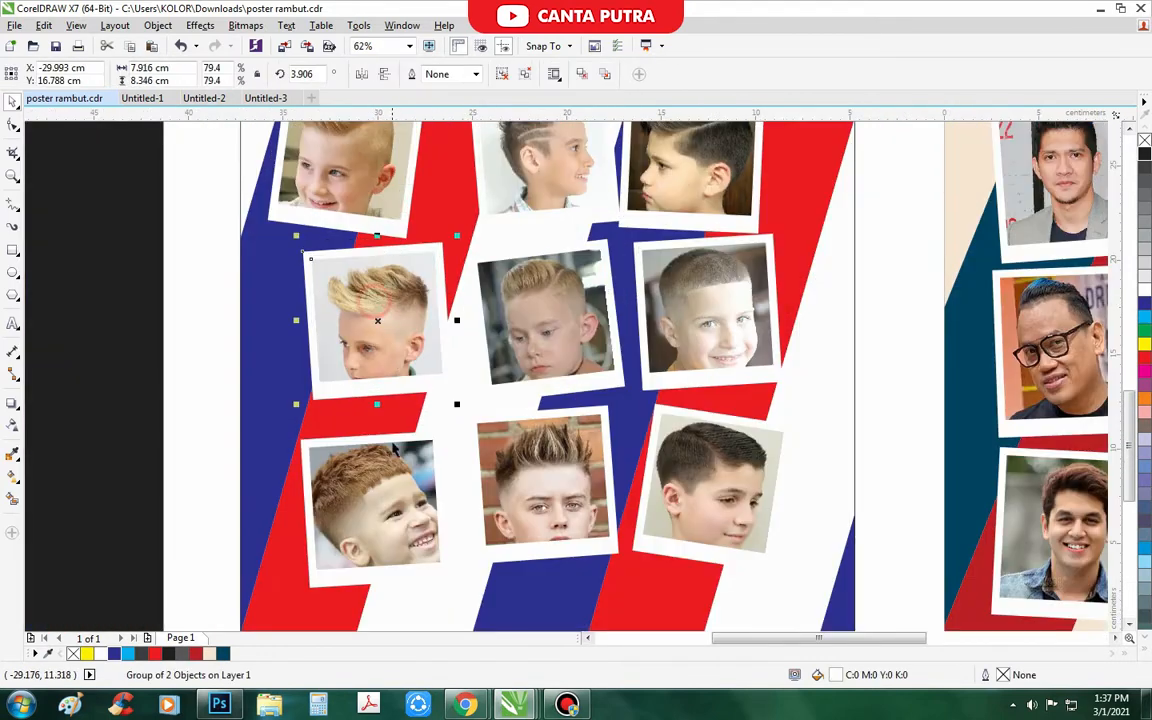
click(440, 434)
drag(457, 413, 508, 487)
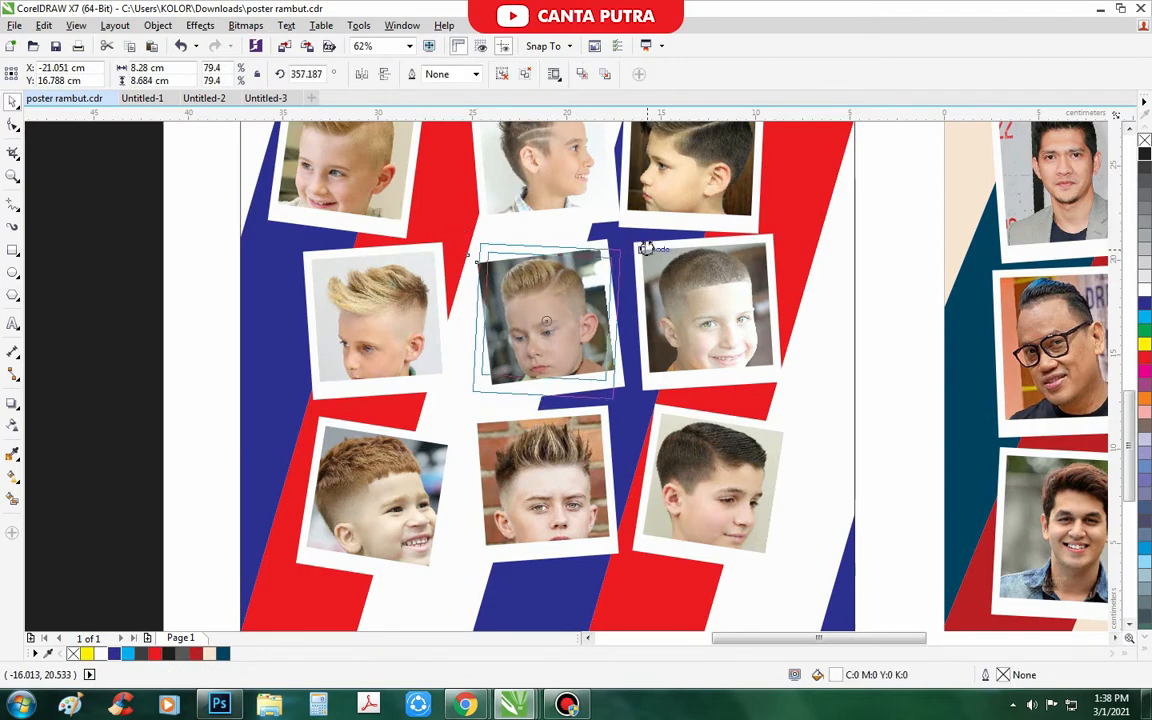
drag(646, 248, 463, 404)
Align the photos of each column on the striped poster by their vertical centres and even out the column spacing.
scroll(617, 566, down, 3)
scroll(541, 388, up, 3)
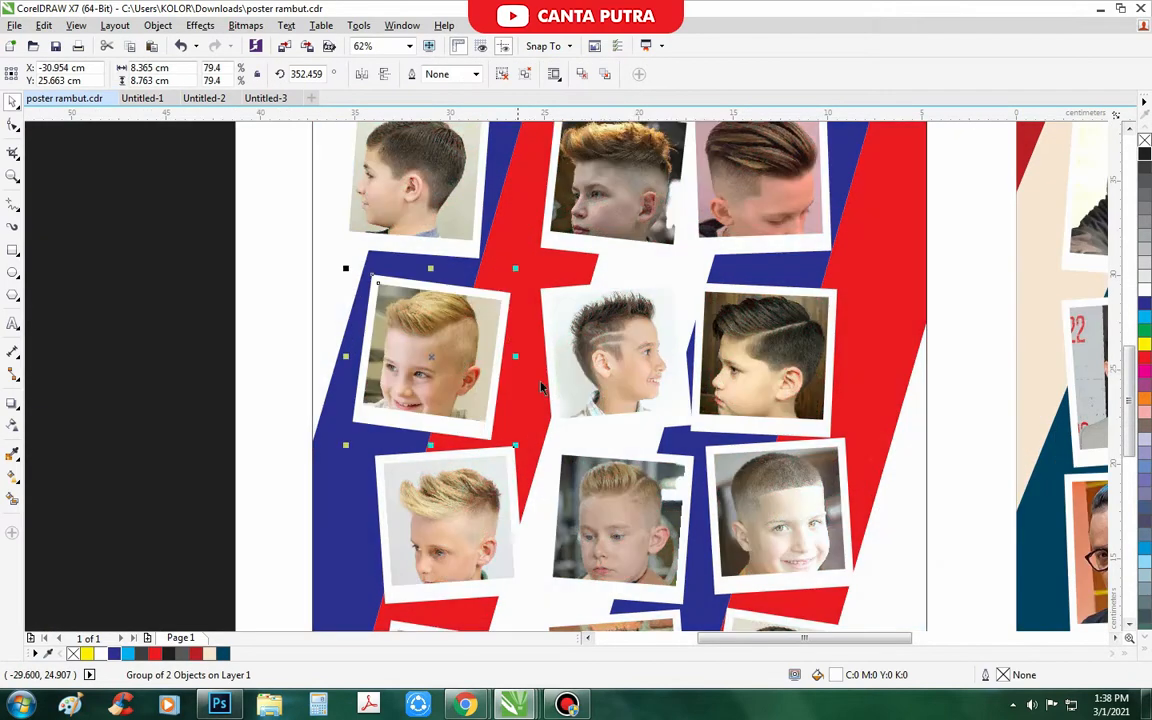
scroll(541, 384, down, 1)
drag(398, 234, 419, 376)
key(c)
scroll(424, 453, down, 1)
drag(527, 566, 454, 494)
drag(577, 563, 496, 345)
key(c)
drag(407, 337, 481, 542)
scroll(492, 475, up, 1)
drag(424, 438, 420, 441)
Centre the block of twelve photos horizontally under the Barbershop title on the blue, red and white poster.
scroll(496, 468, down, 1)
drag(497, 472, 593, 567)
drag(419, 331, 590, 522)
scroll(455, 405, up, 1)
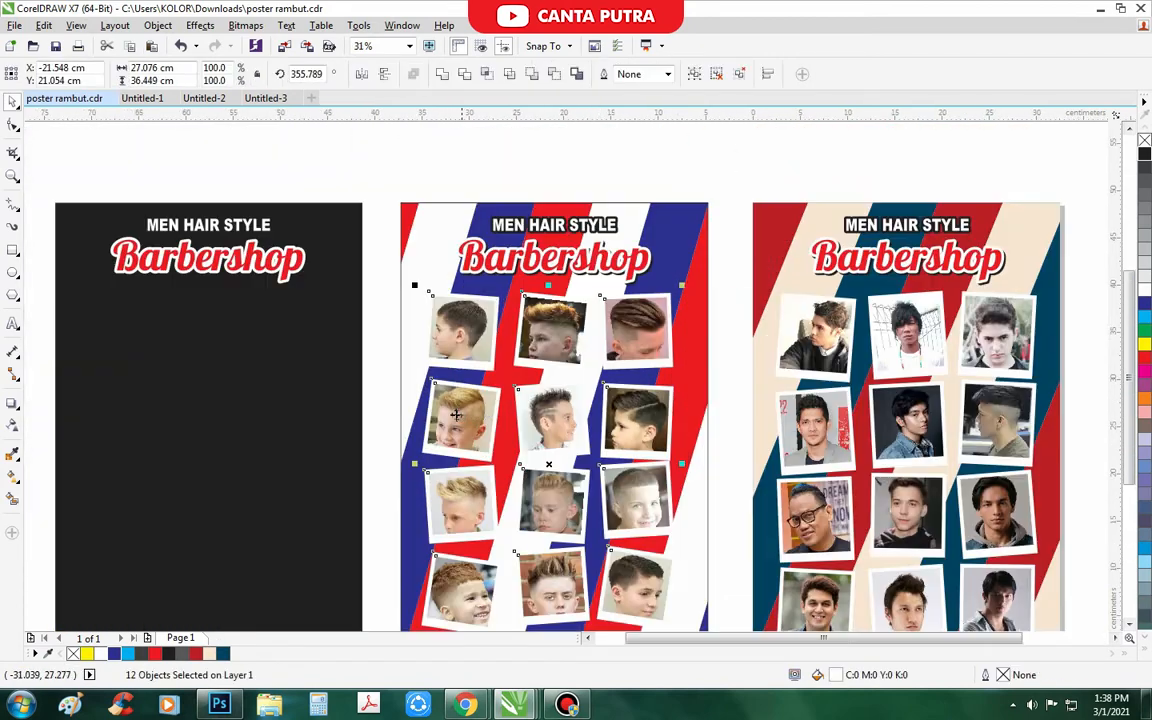
shift+click(645, 268)
click(460, 309)
Move the leftmost remaining stack of twelve haircut photos onto the plain black poster.
scroll(460, 309, down, 2)
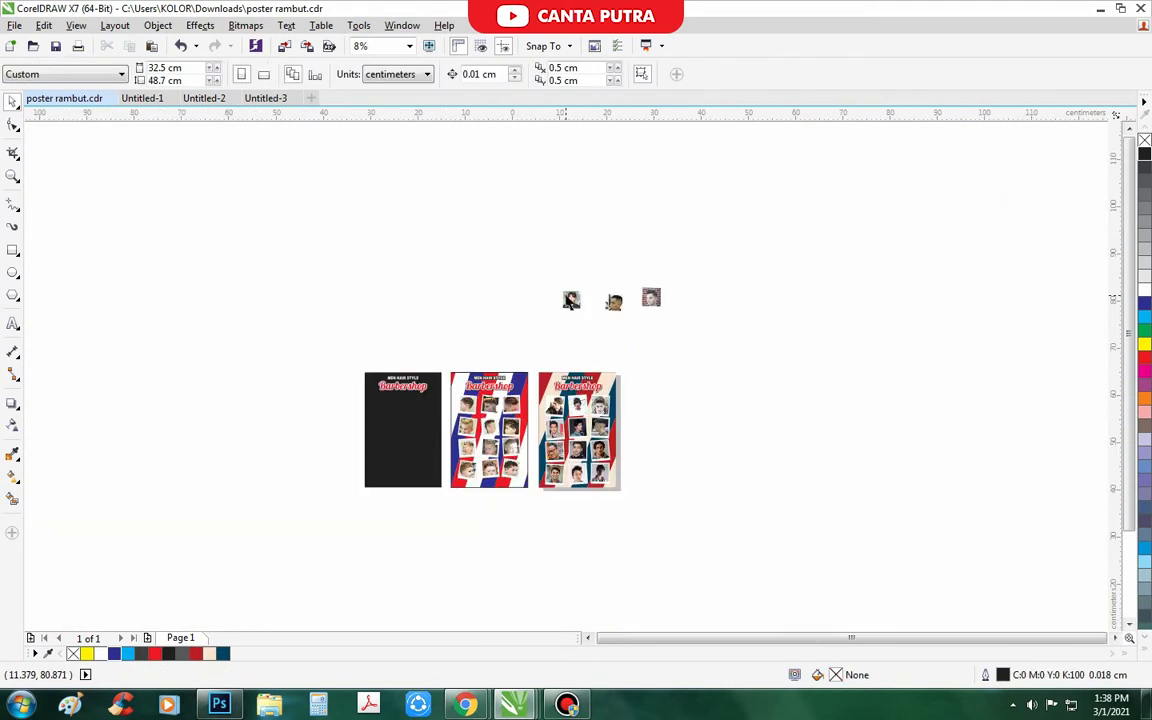
scroll(615, 320, up, 2)
key(ctrl+z)
scroll(560, 285, down, 2)
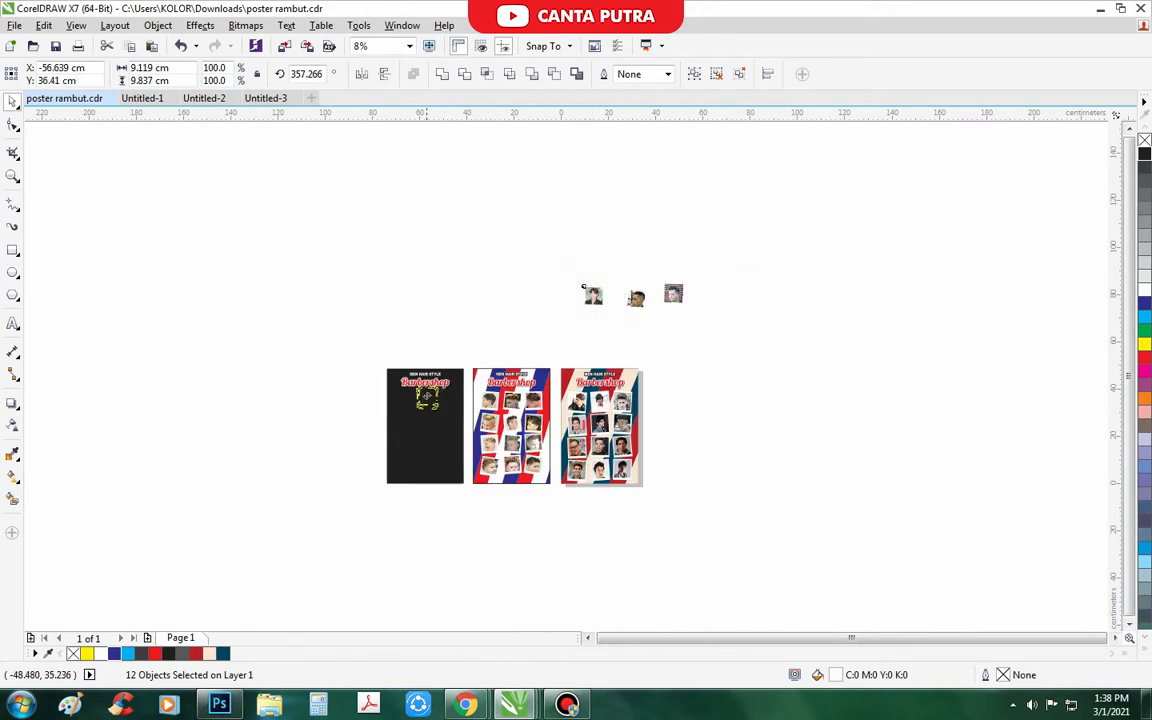
scroll(397, 409, up, 2)
Send the black background rectangle behind the photos and place the stack near the left edge below the title.
click(497, 515)
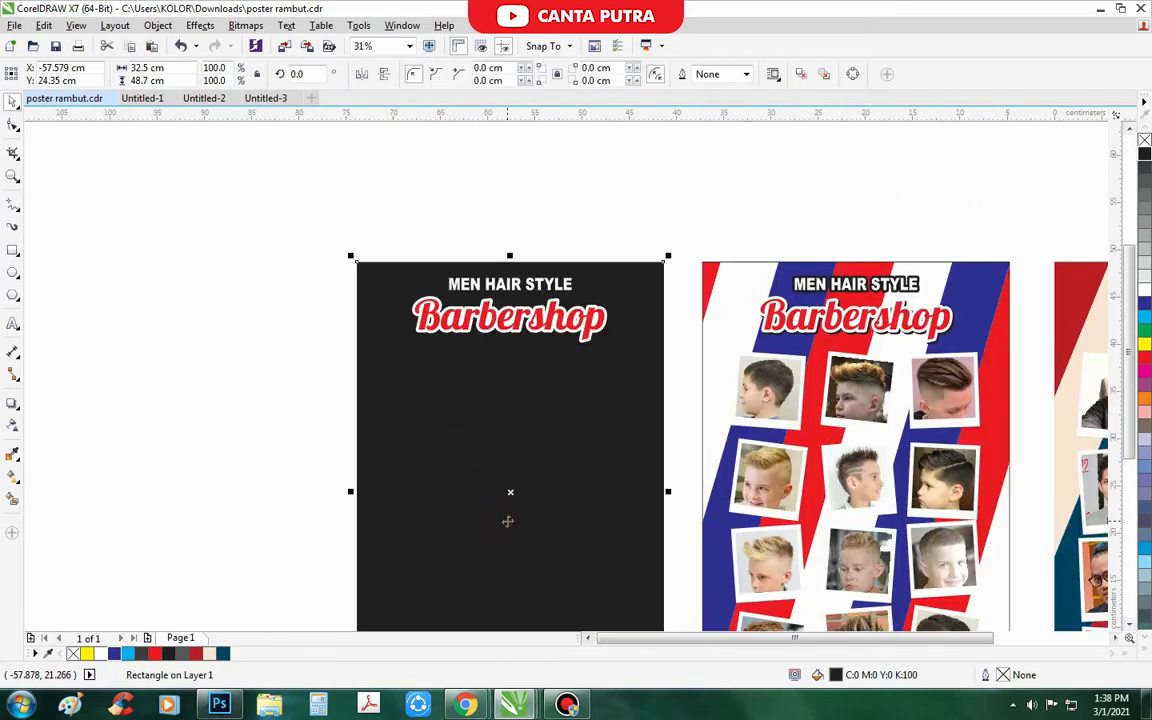
key(shift+Page_Down)
scroll(369, 388, down, 1)
click(275, 329)
scroll(446, 407, up, 2)
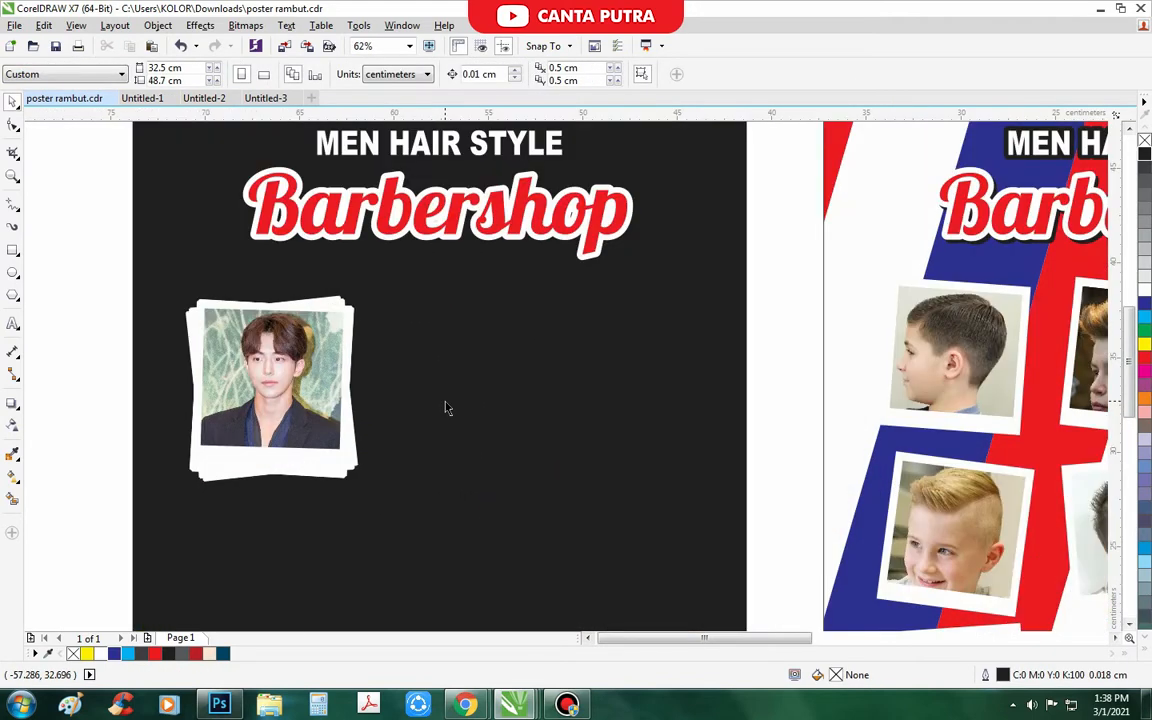
Spread photos from the stack over the black poster to form the upper three rows of three columns.
drag(284, 336, 468, 338)
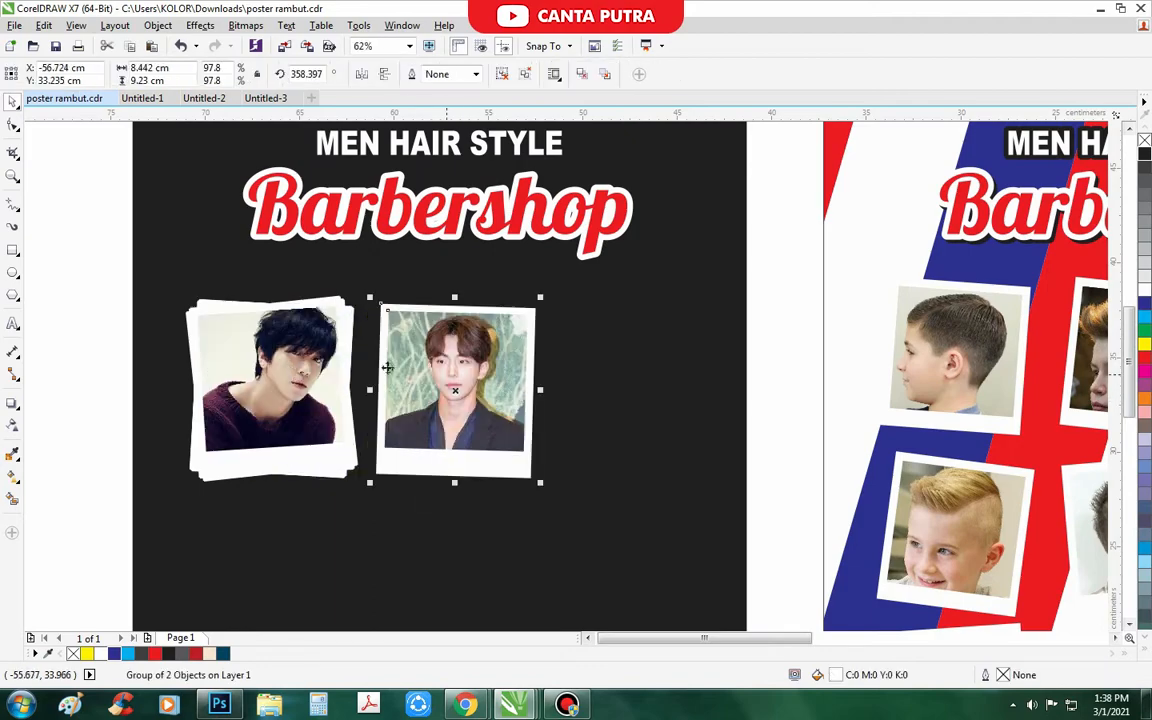
drag(293, 363, 655, 365)
scroll(393, 406, down, 1)
scroll(393, 406, up, 1)
drag(385, 307, 387, 502)
drag(432, 275, 619, 480)
drag(397, 277, 424, 482)
scroll(463, 327, down, 1)
drag(420, 270, 520, 485)
drag(619, 476, 619, 476)
scroll(560, 317, down, 1)
Place three more photos from the stack as a fourth row at the bottom of the black poster.
scroll(521, 326, up, 1)
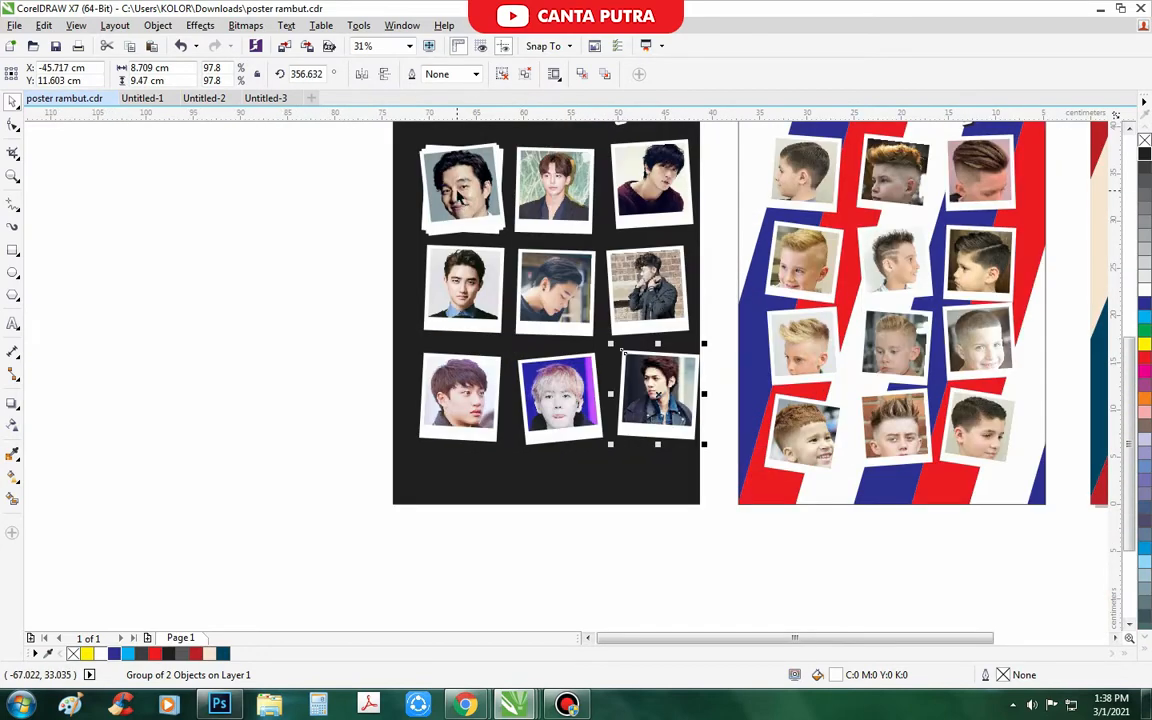
drag(479, 460, 457, 502)
drag(570, 522, 570, 522)
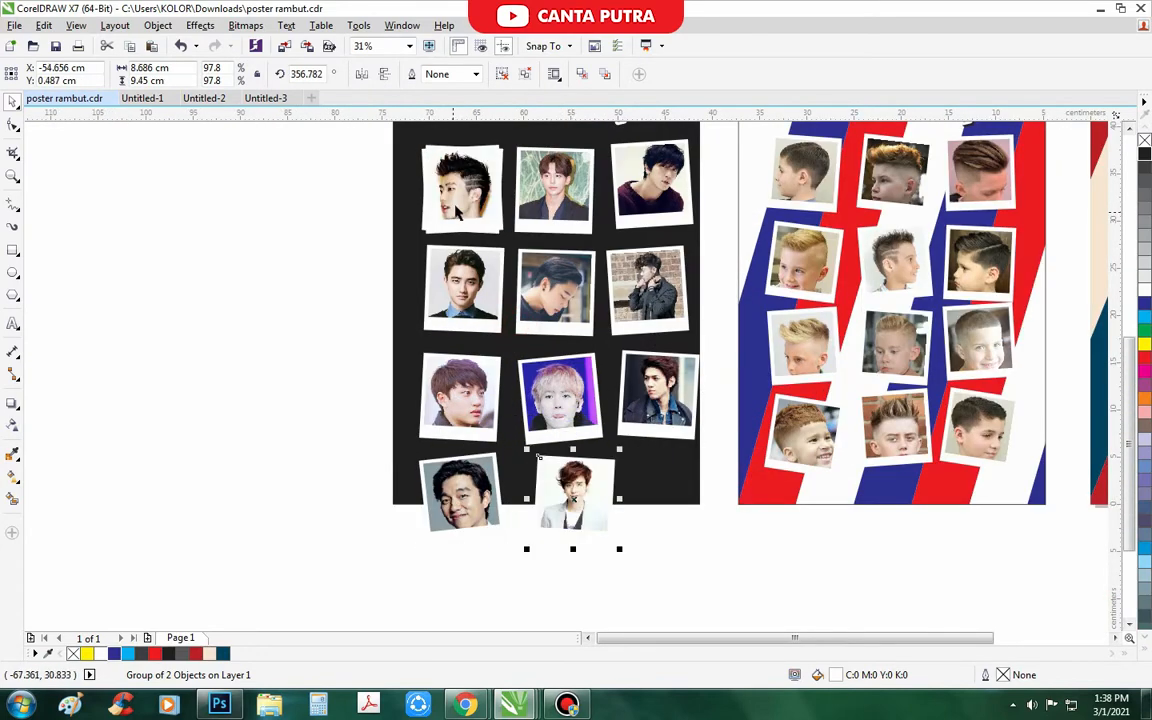
drag(673, 503, 673, 503)
Move the right photo column outward on the black poster and line up the photos in their columns and rows.
scroll(655, 518, down, 2)
drag(564, 290, 566, 291)
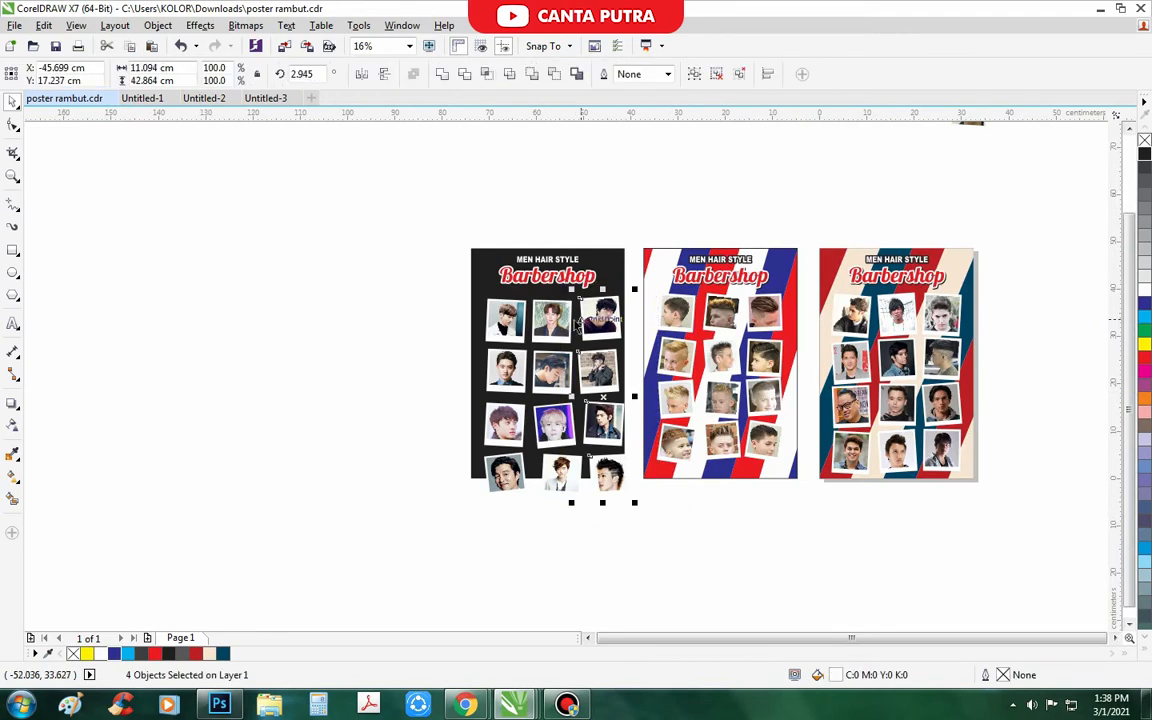
drag(512, 481, 578, 556)
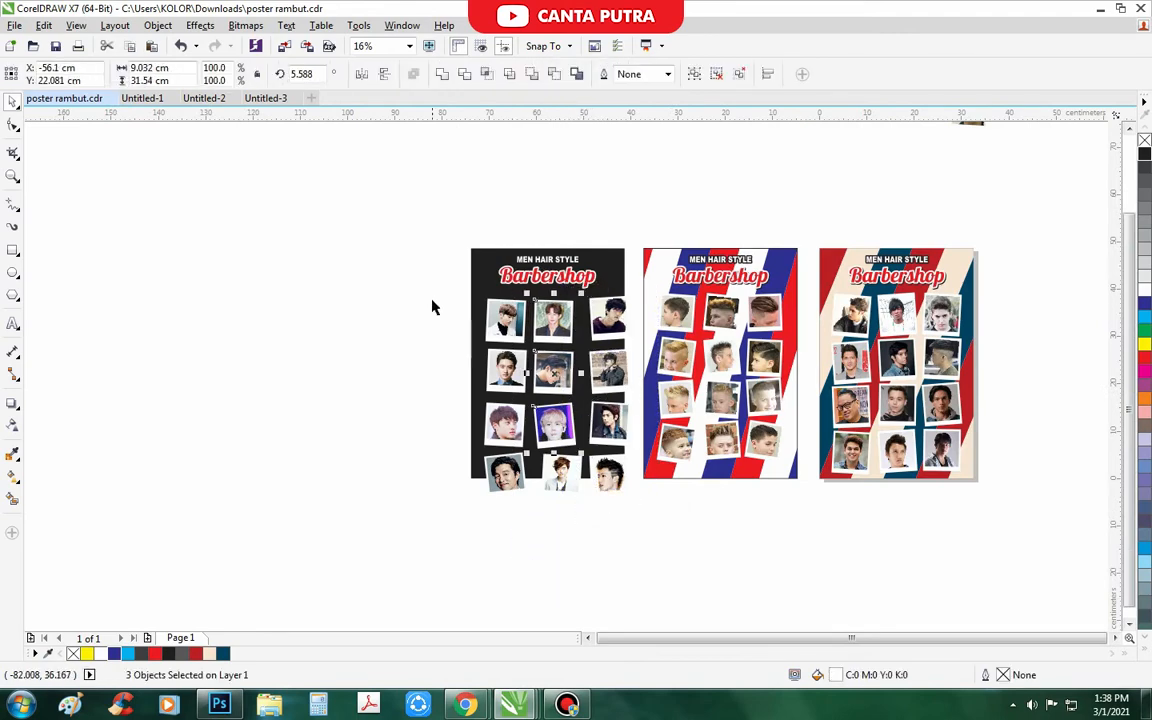
drag(431, 285, 476, 310)
drag(648, 362, 648, 362)
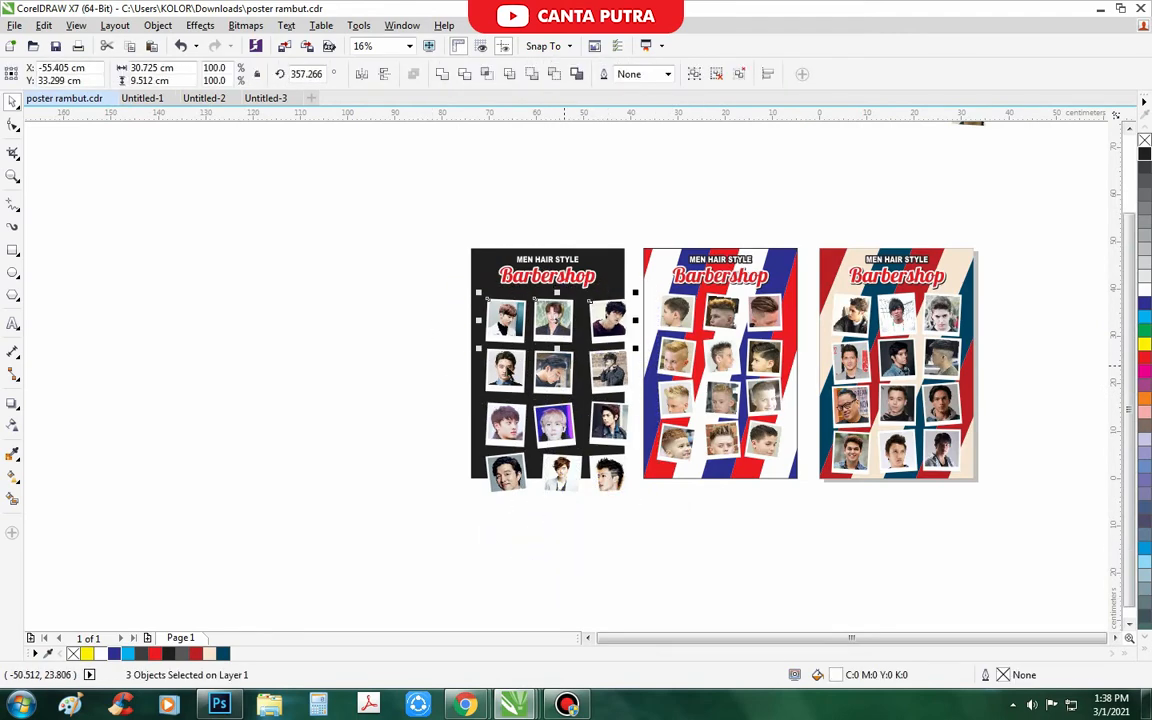
scroll(598, 478, up, 2)
scroll(596, 468, down, 2)
Scale all twelve photos on the black poster down together to about 85.4%.
click(652, 537)
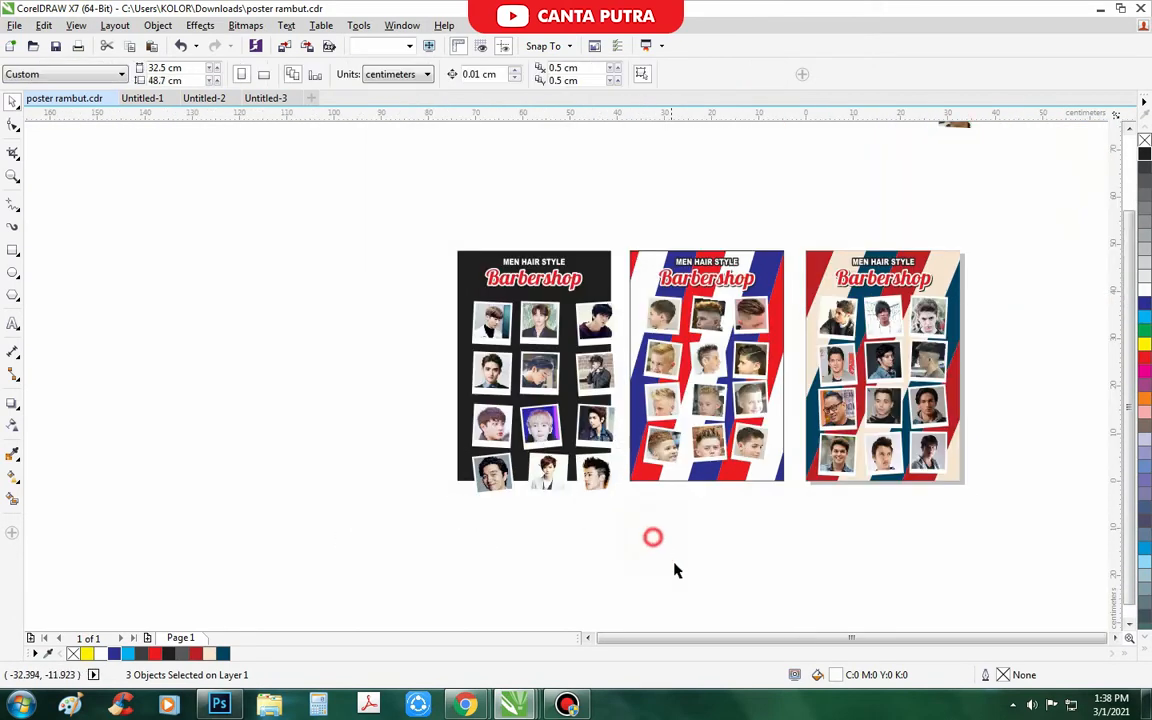
drag(437, 350, 437, 350)
drag(621, 504, 599, 470)
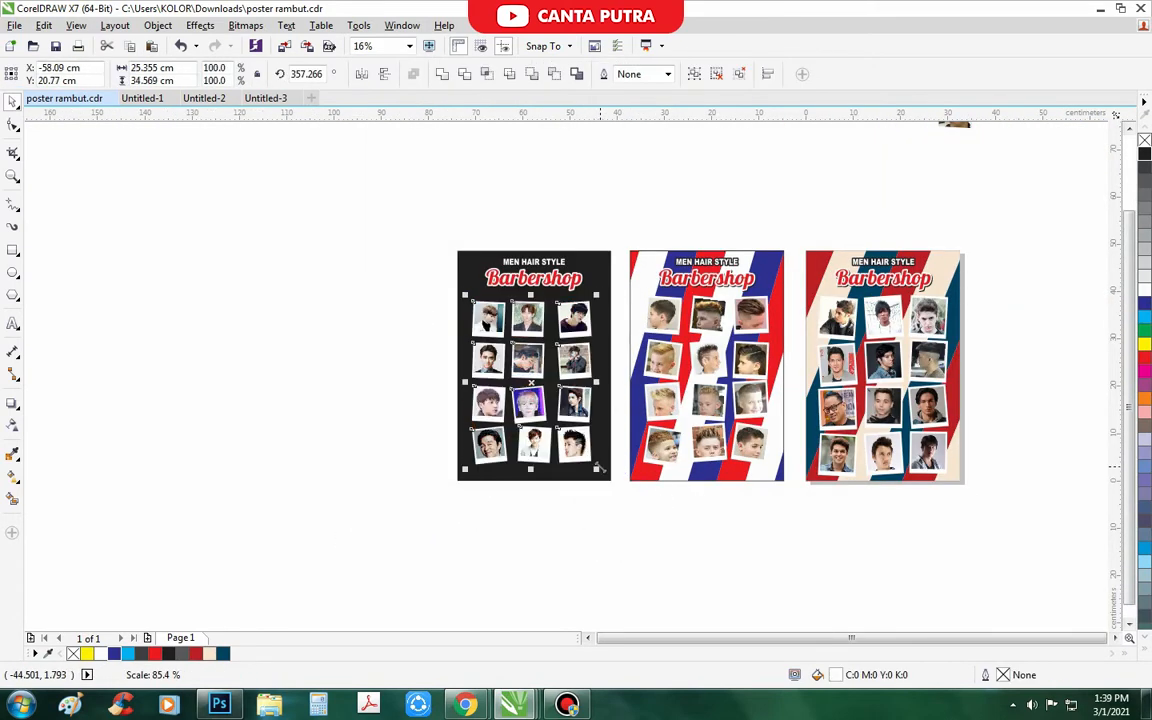
click(630, 514)
Move the second row's brick-wall photo closer to its neighbours, and swap the middle and right photos of the top row.
scroll(545, 368, up, 4)
click(600, 300)
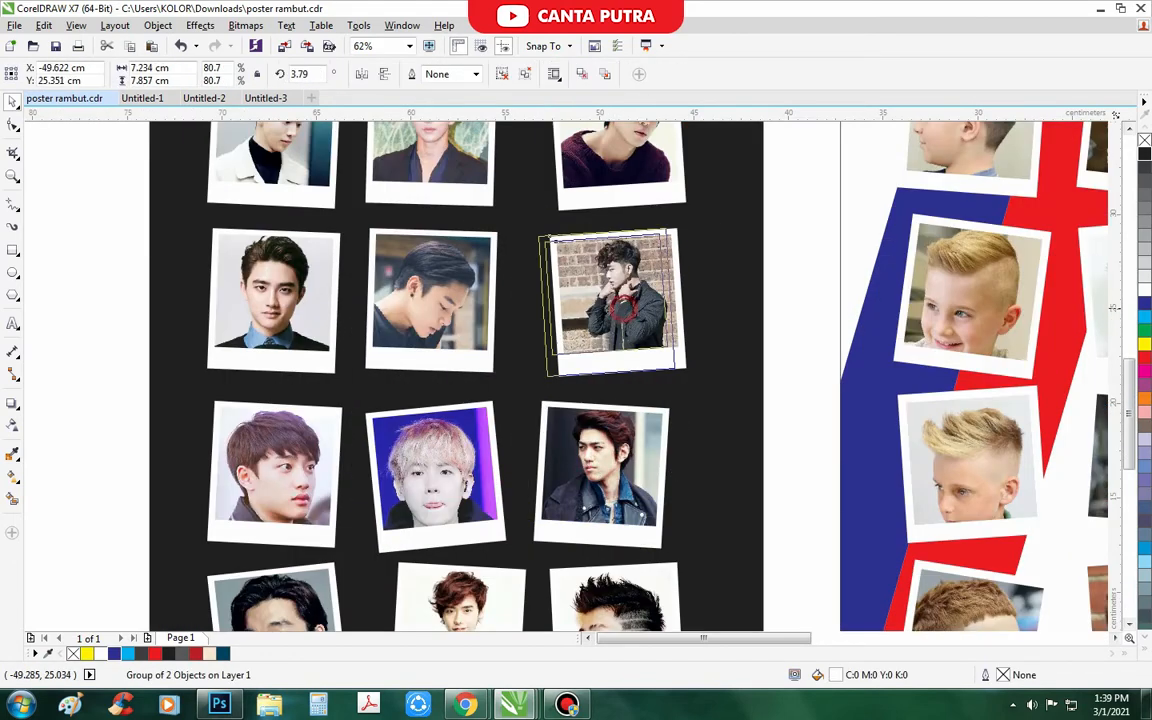
scroll(596, 342, down, 1)
scroll(593, 216, up, 1)
drag(616, 262, 588, 262)
drag(410, 244, 690, 245)
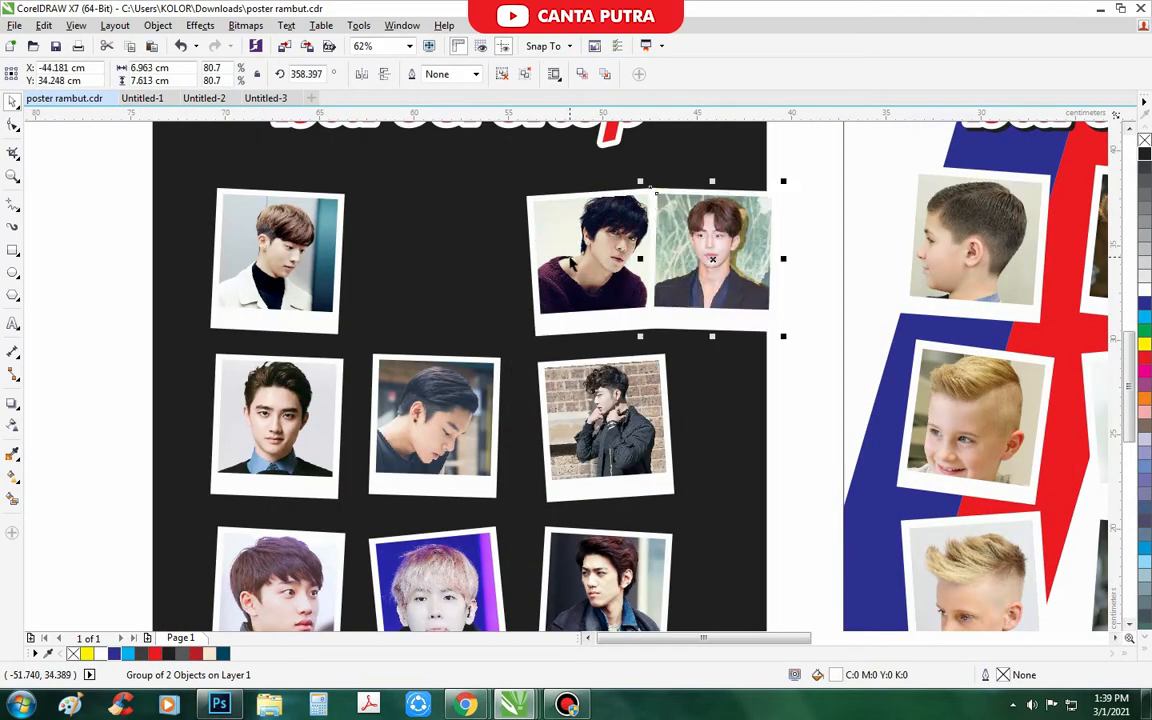
drag(571, 255, 427, 257)
drag(643, 271, 528, 271)
key(ctrl+z)
drag(709, 275, 609, 273)
Swap the blond-haired and dark-jacket photos in the third row of the black poster.
scroll(627, 220, down, 1)
scroll(611, 441, up, 1)
drag(503, 389, 759, 390)
drag(615, 375, 461, 376)
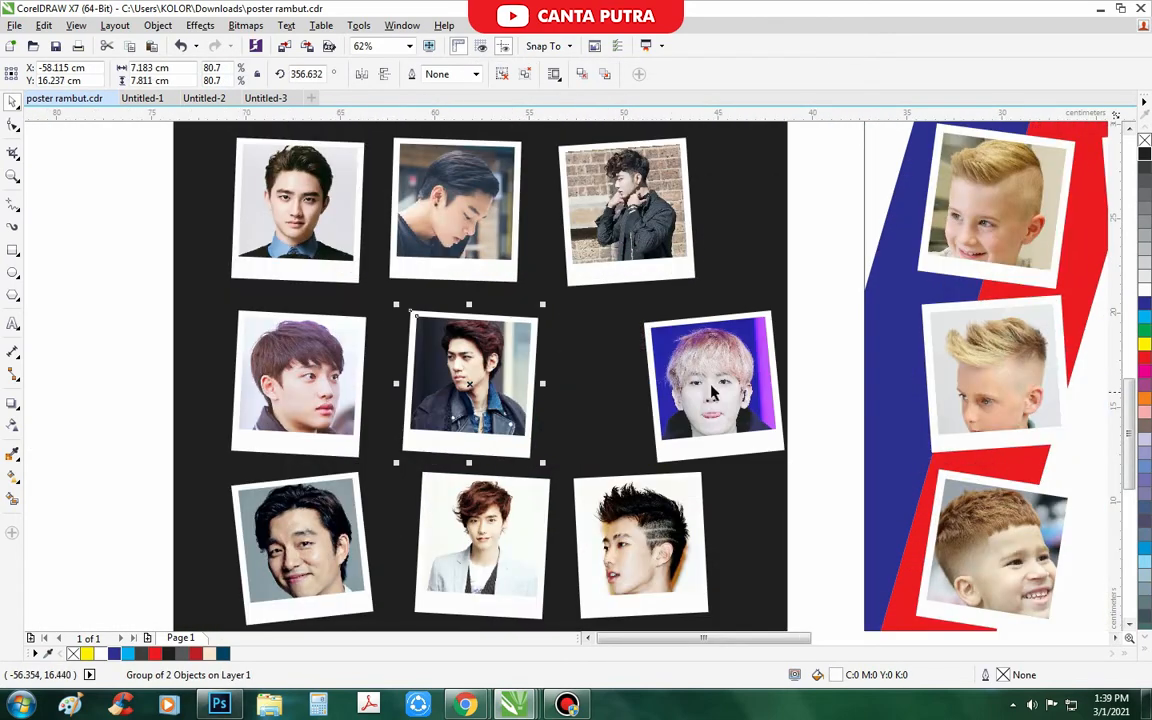
drag(713, 381, 675, 379)
Move the white-suit photo to the start of the bottom row, and shift the bottom-left and third-row left photos to the right side.
scroll(571, 357, down, 1)
drag(508, 445, 434, 438)
drag(665, 401, 665, 401)
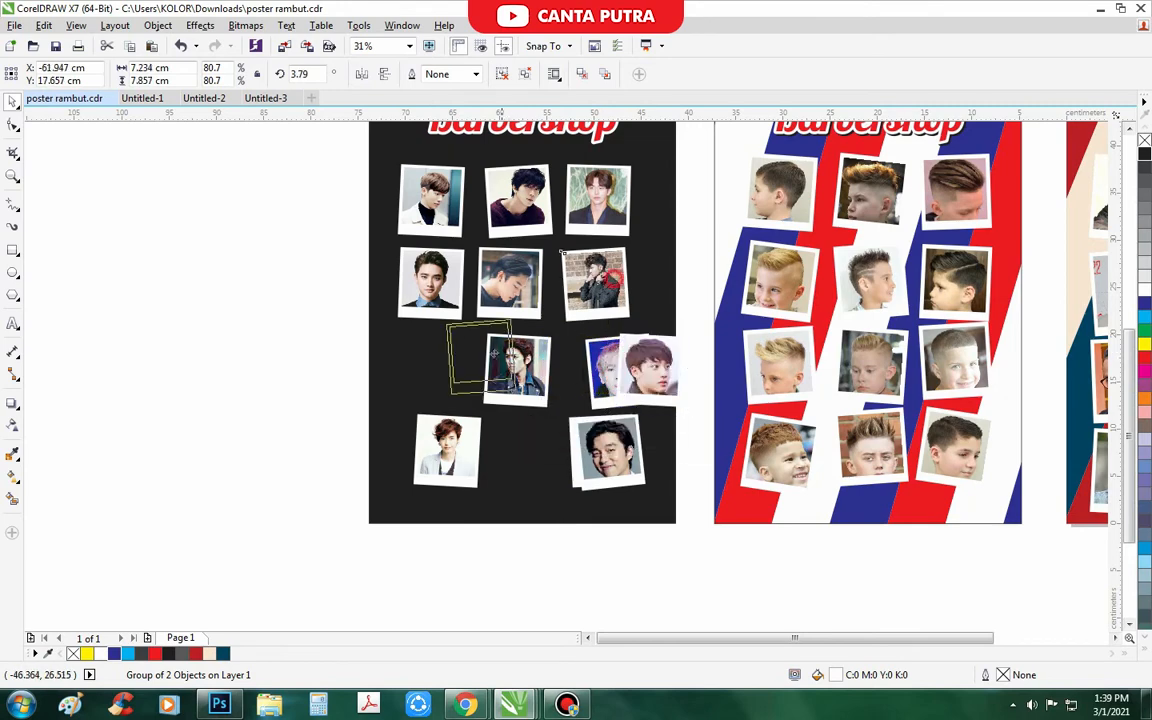
Put the brick-wall, blond-haired and purple-toned photos in the third row, the dark-jacket photo above, and the grey-background portrait in the bottom middle.
drag(562, 250, 393, 335)
drag(594, 291, 594, 291)
drag(602, 384, 498, 381)
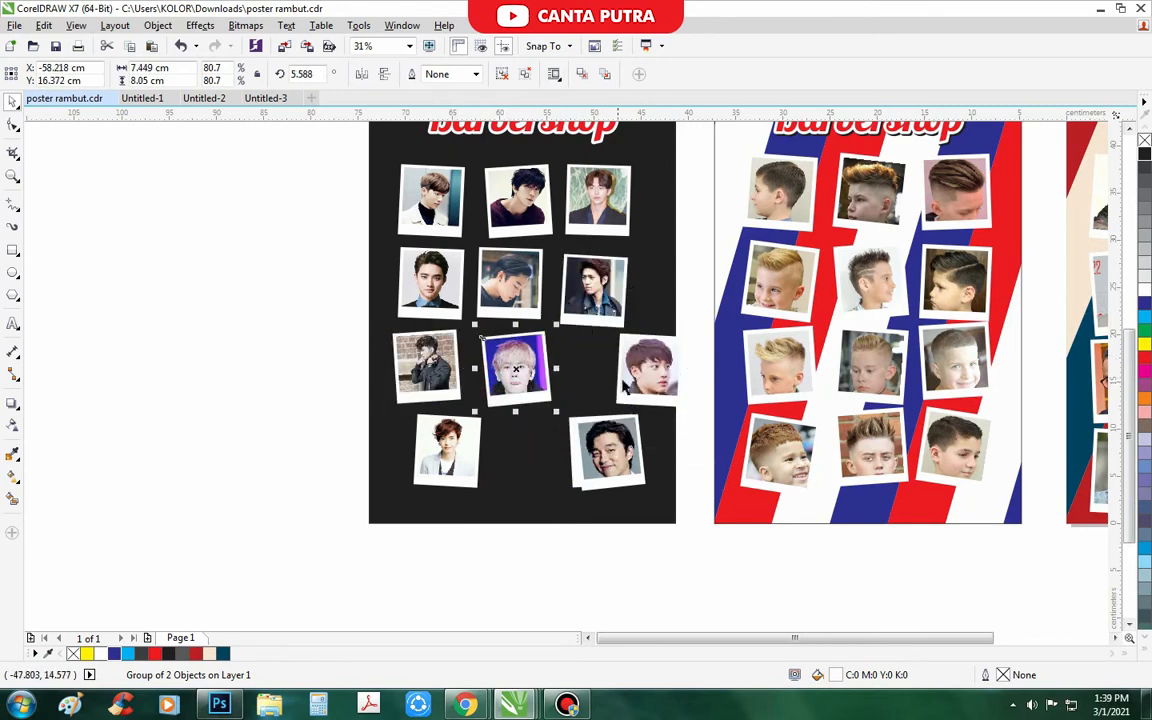
drag(652, 378, 606, 378)
drag(602, 433, 528, 430)
scroll(528, 430, down, 2)
click(530, 497)
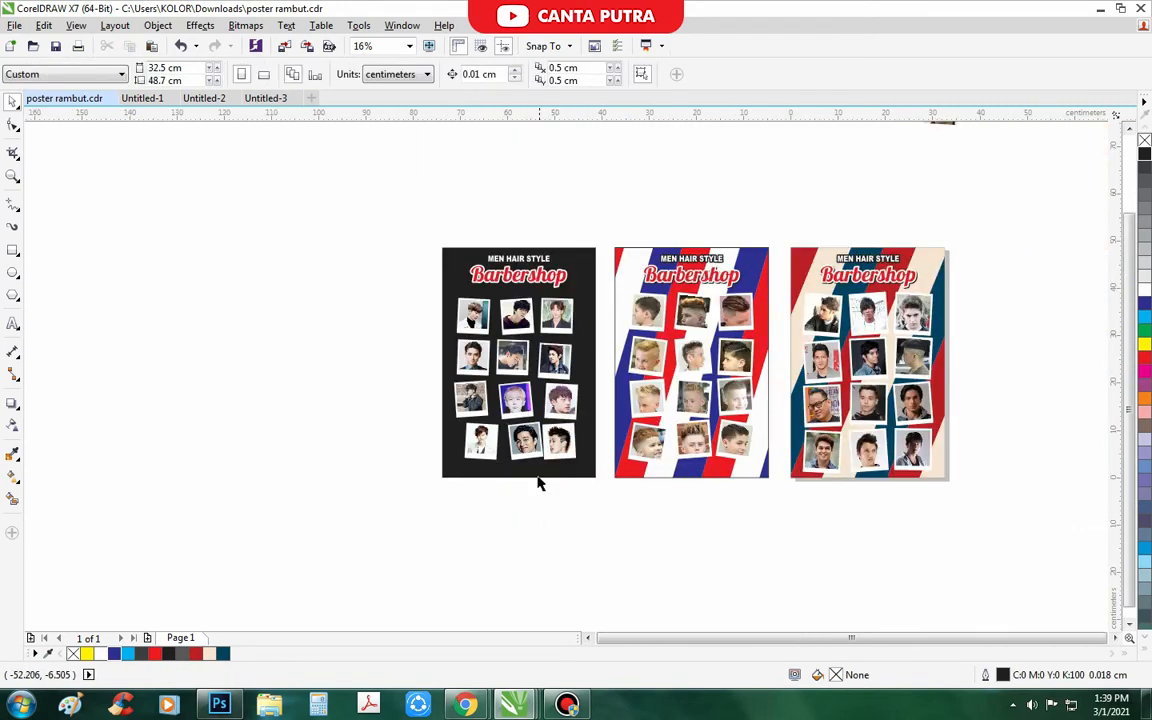
Align the photos of each column on the black poster by their vertical centres.
scroll(527, 448, up, 1)
scroll(527, 475, down, 1)
mouse_move(535, 519)
mouse_down()
mouse_move(460, 320)
mouse_move(452, 336)
mouse_move(473, 346)
mouse_up()
click(534, 507)
click(548, 494)
drag(531, 293, 531, 293)
scroll(560, 330, up, 1)
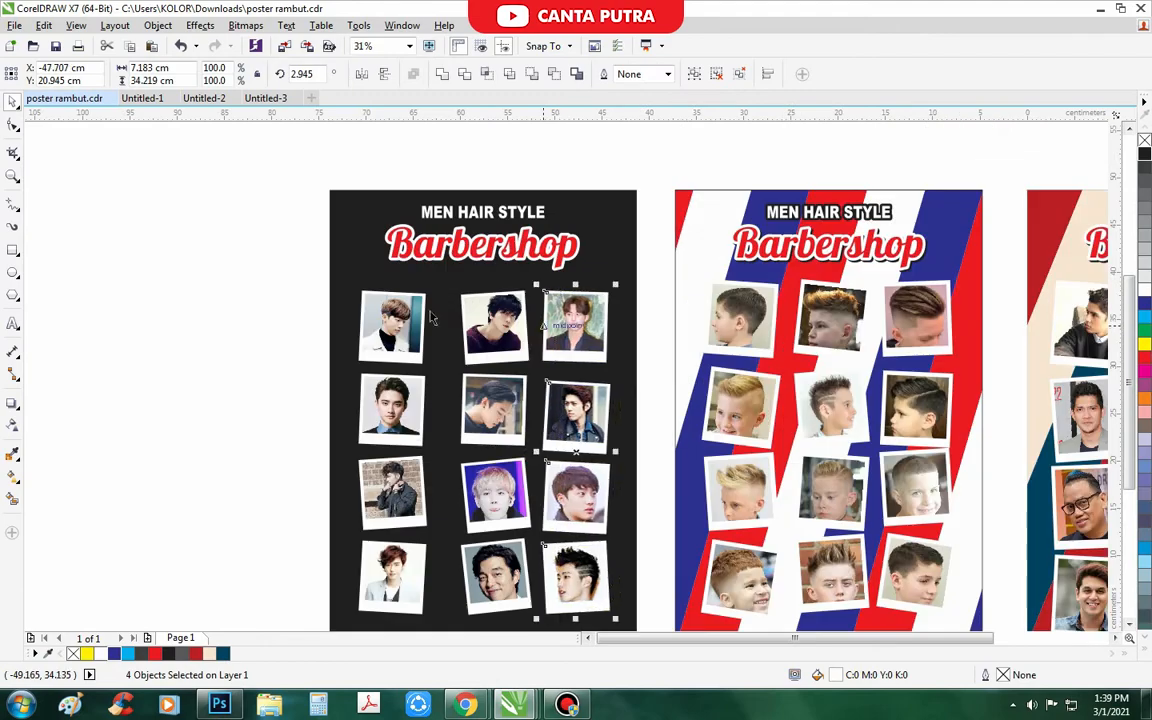
Move the left photo column on the black poster inward so that it sits closer to the middle column.
scroll(420, 320, up, 1)
drag(389, 554, 419, 552)
scroll(547, 472, down, 2)
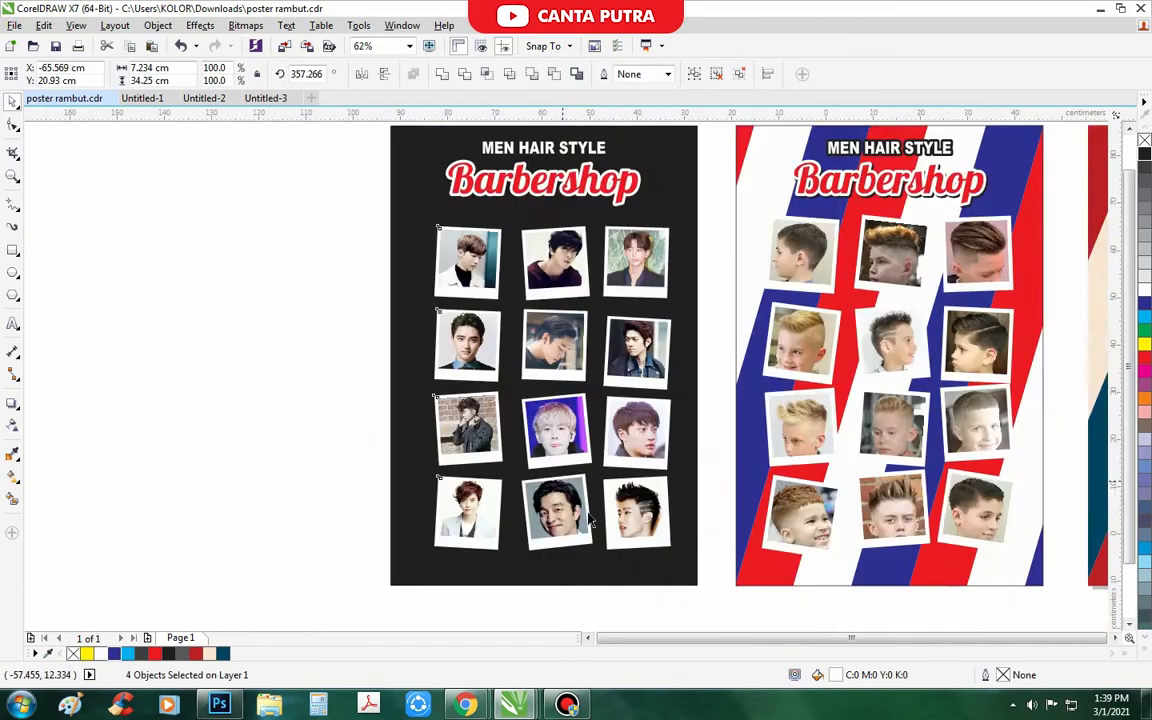
Centre all twelve photos horizontally on the black poster.
click(538, 410)
scroll(522, 486, up, 1)
drag(546, 530, 607, 535)
scroll(489, 507, up, 2)
scroll(480, 500, down, 1)
scroll(420, 380, down, 2)
click(363, 368)
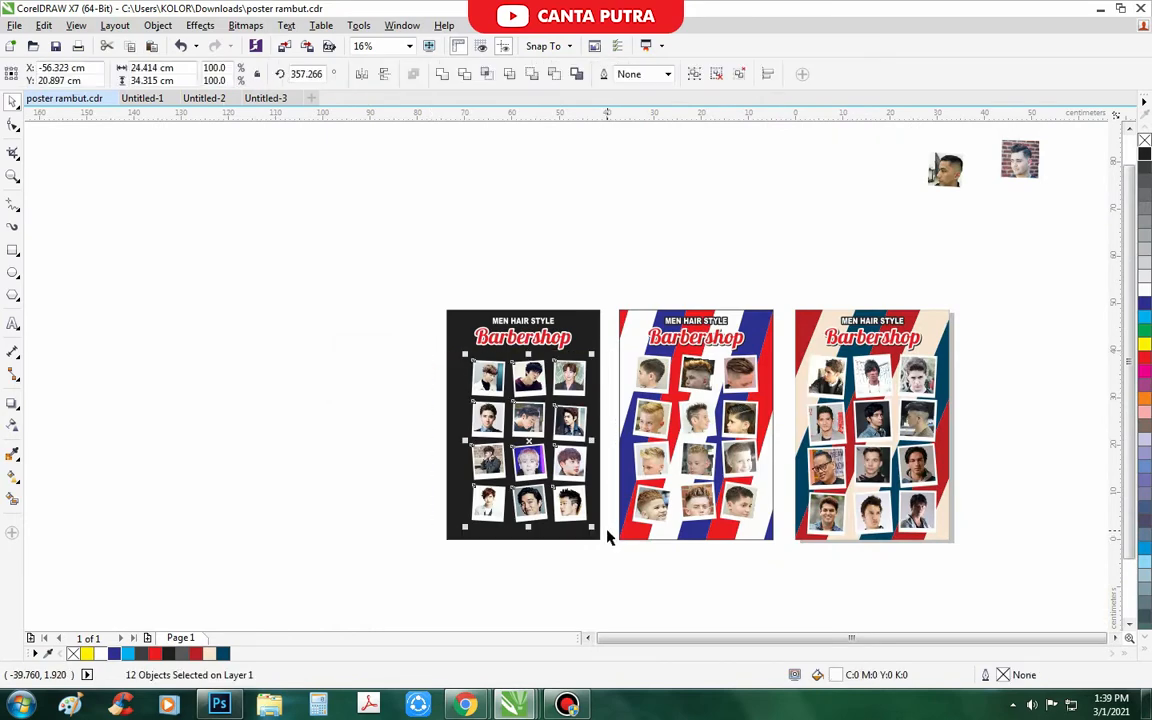
shift+click(597, 359)
key(c)
click(326, 376)
scroll(326, 376, down, 1)
scroll(573, 325, up, 1)
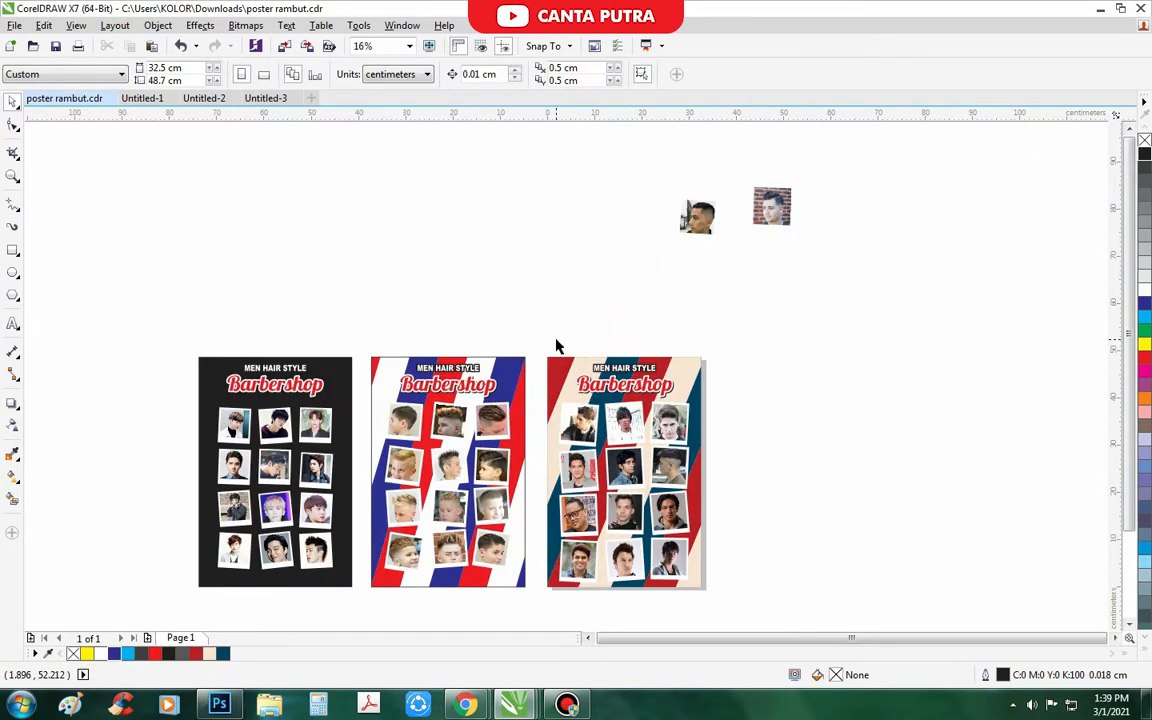
Duplicate the cream, red and teal striped background and title as a fourth poster, and place the photo stack at its upper left.
scroll(555, 342, down, 1)
scroll(556, 410, up, 1)
drag(726, 345, 872, 329)
scroll(755, 308, down, 1)
scroll(755, 308, up, 1)
drag(535, 195, 607, 303)
drag(578, 249, 700, 533)
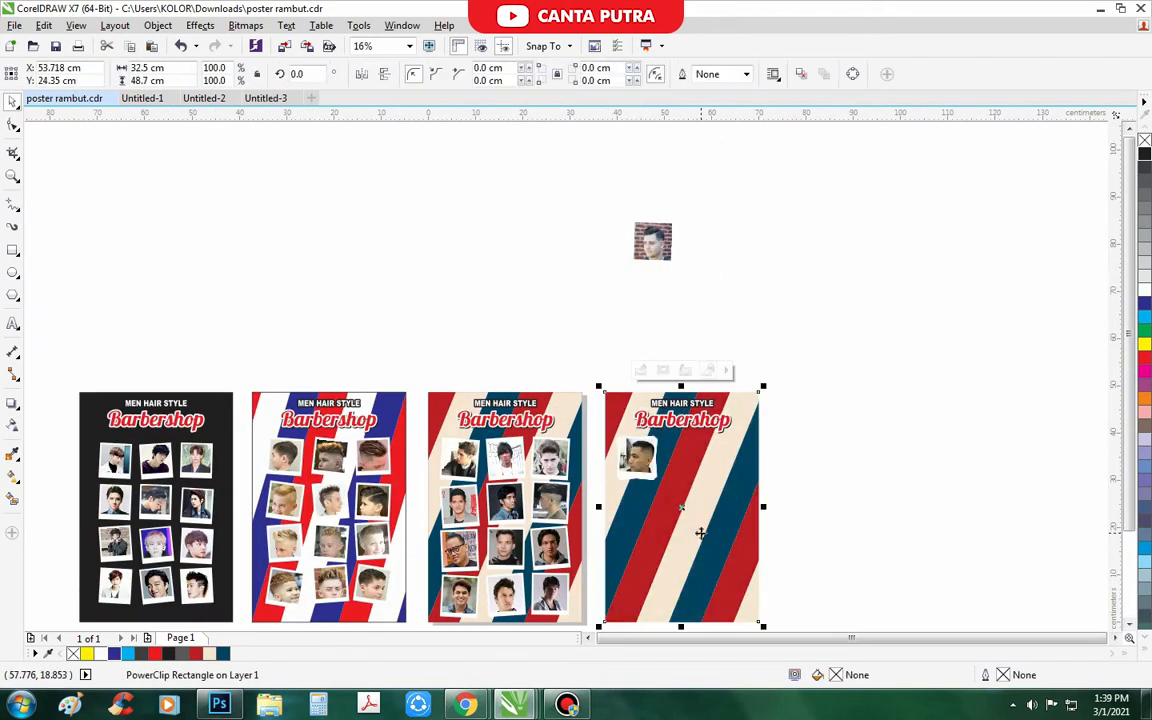
Spread the stacked photos over the fourth poster in a grid of three columns and four rows.
scroll(614, 366, down, 1)
scroll(640, 411, up, 2)
drag(586, 415, 590, 565)
scroll(594, 423, down, 1)
drag(590, 517, 621, 495)
drag(590, 420, 687, 564)
scroll(603, 345, down, 1)
click(680, 430)
scroll(677, 460, up, 1)
Align each photo column on the fourth poster by its vertical centres and move the left column closer to the middle one.
drag(679, 507, 605, 330)
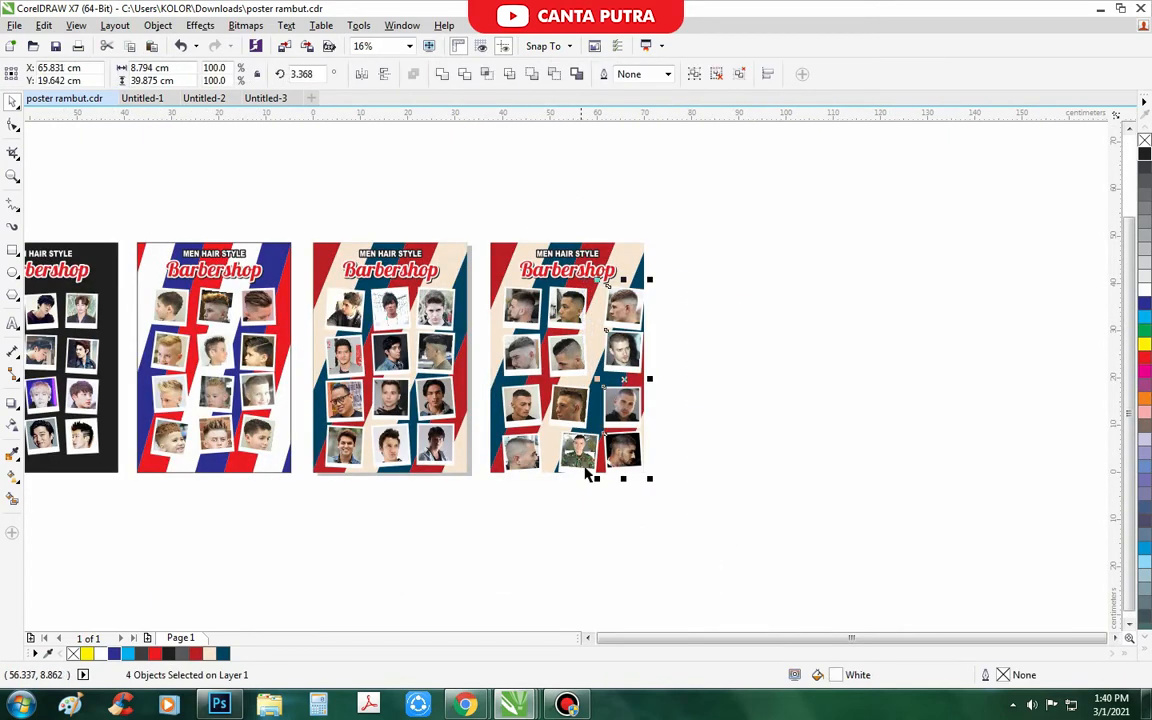
drag(617, 512, 486, 277)
click(670, 313)
scroll(509, 296, up, 2)
drag(530, 326, 573, 325)
Scale the fourth poster's twelve photos down together to about 23.6 by 34 cm and group them.
scroll(591, 318, down, 2)
click(708, 565)
drag(805, 558, 540, 295)
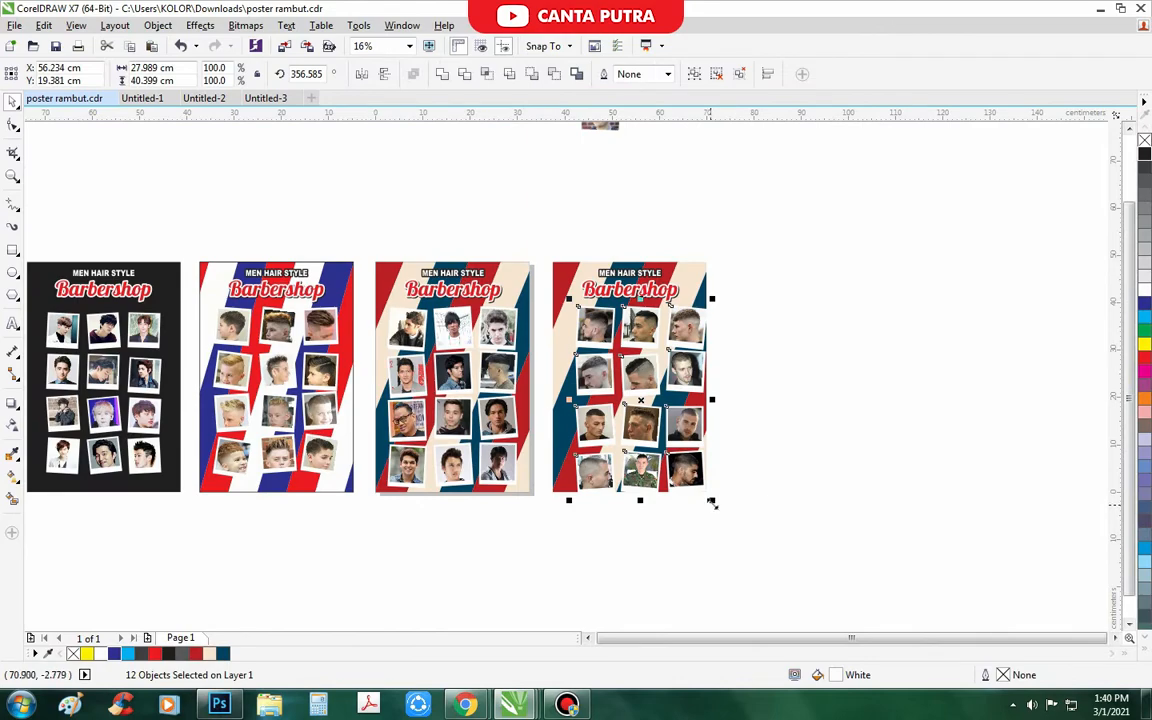
drag(711, 503, 692, 482)
key(ctrl+g)
Centre the photo group horizontally on the fourth poster and move it down clear of the title.
scroll(663, 442, up, 2)
shift+click(510, 495)
scroll(583, 562, down, 1)
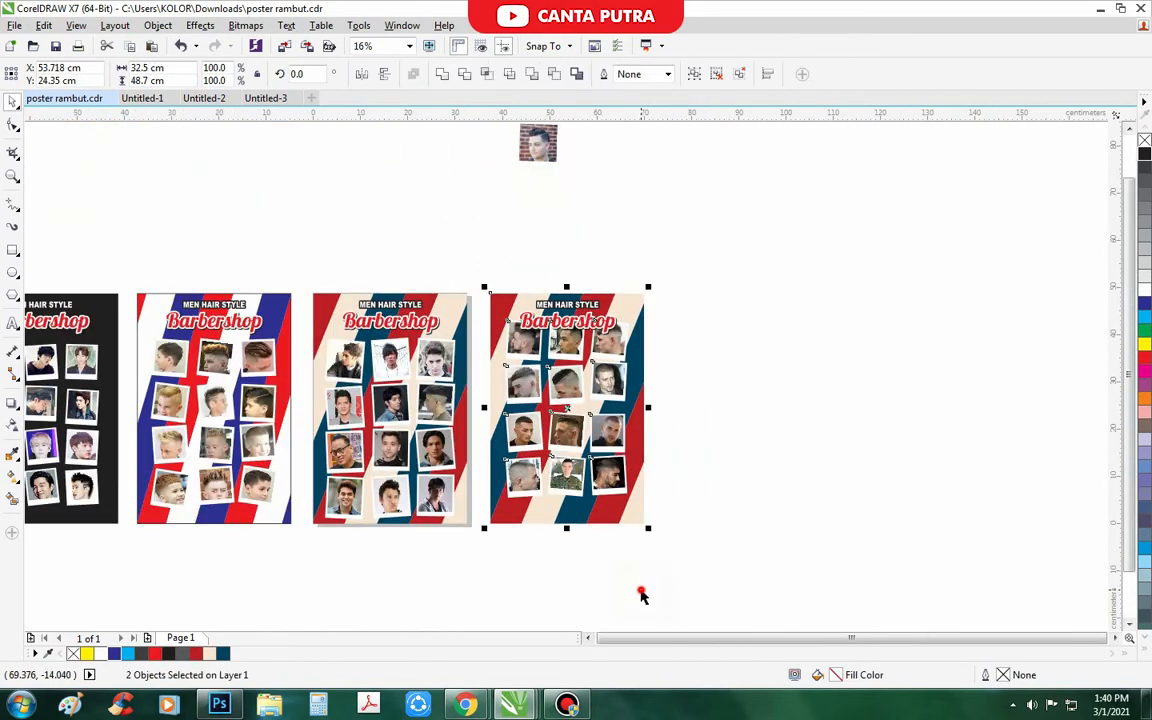
click(640, 594)
scroll(610, 515, up, 2)
click(553, 404)
scroll(640, 550, down, 3)
click(658, 555)
scroll(465, 380, up, 1)
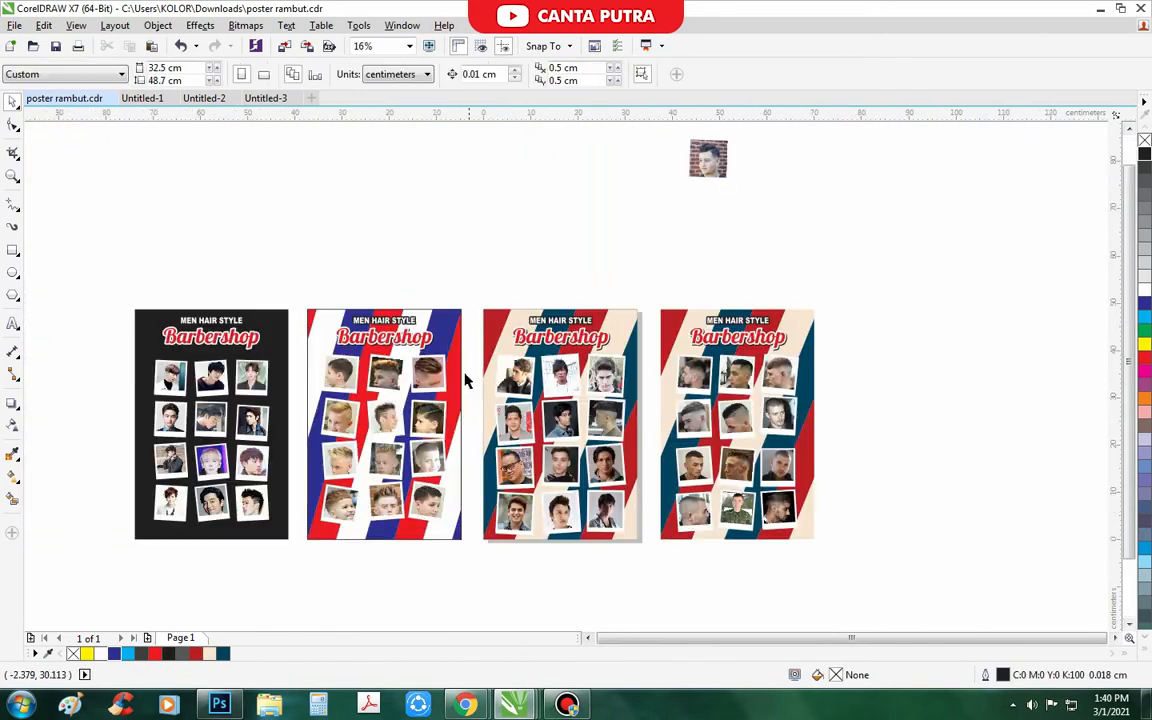
Duplicate the red, white and blue striped background with its title as a fifth poster beyond the fourth one.
click(400, 338)
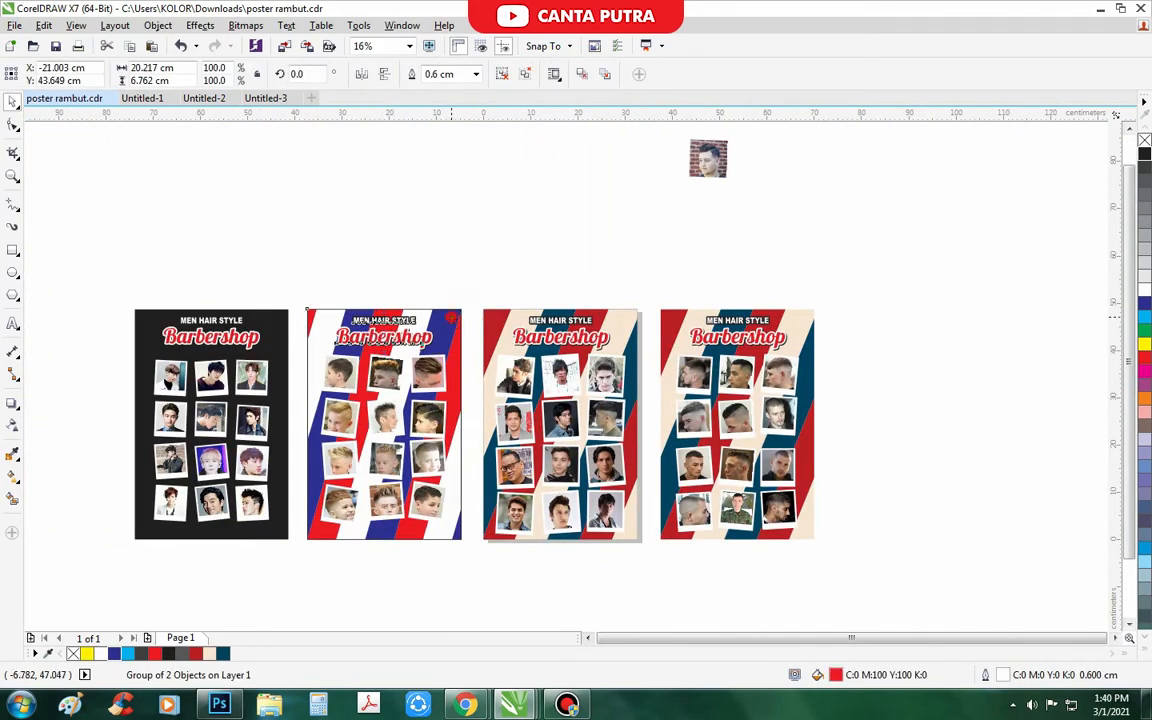
shift+click(452, 317)
scroll(452, 317, down, 1)
drag(453, 315, 723, 331)
right_click(723, 331)
click(738, 243)
Move the remaining stack of photos, topped by the brick-wall portrait, to the upper left of the fifth poster.
scroll(800, 275, up, 1)
drag(426, 155, 310, 260)
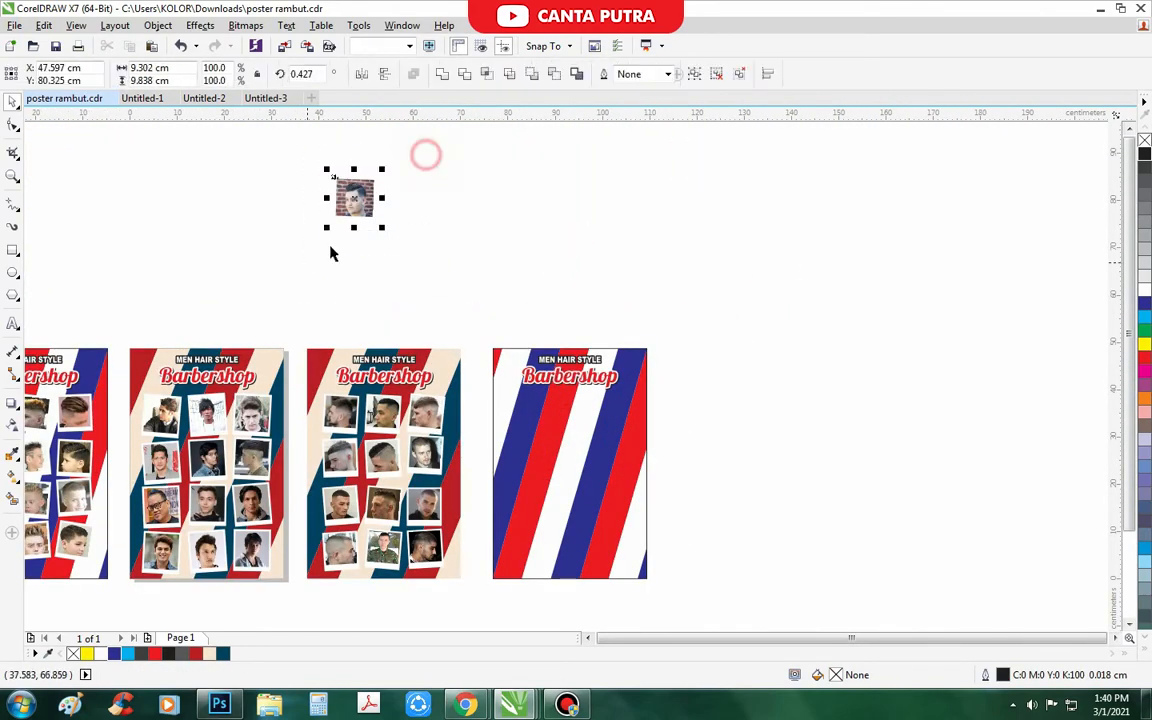
drag(490, 365, 597, 502)
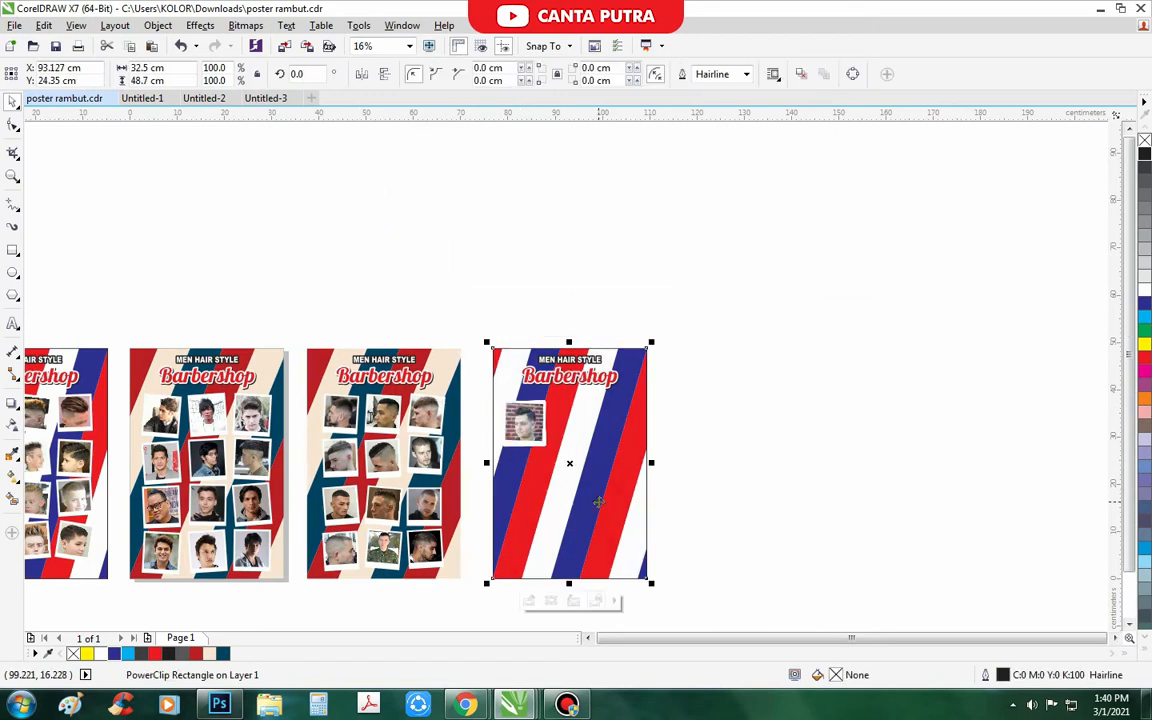
click(853, 495)
scroll(560, 409, up, 2)
Spread the stacked photos over the fifth poster in a grid of three columns and four rows.
drag(430, 430, 626, 434)
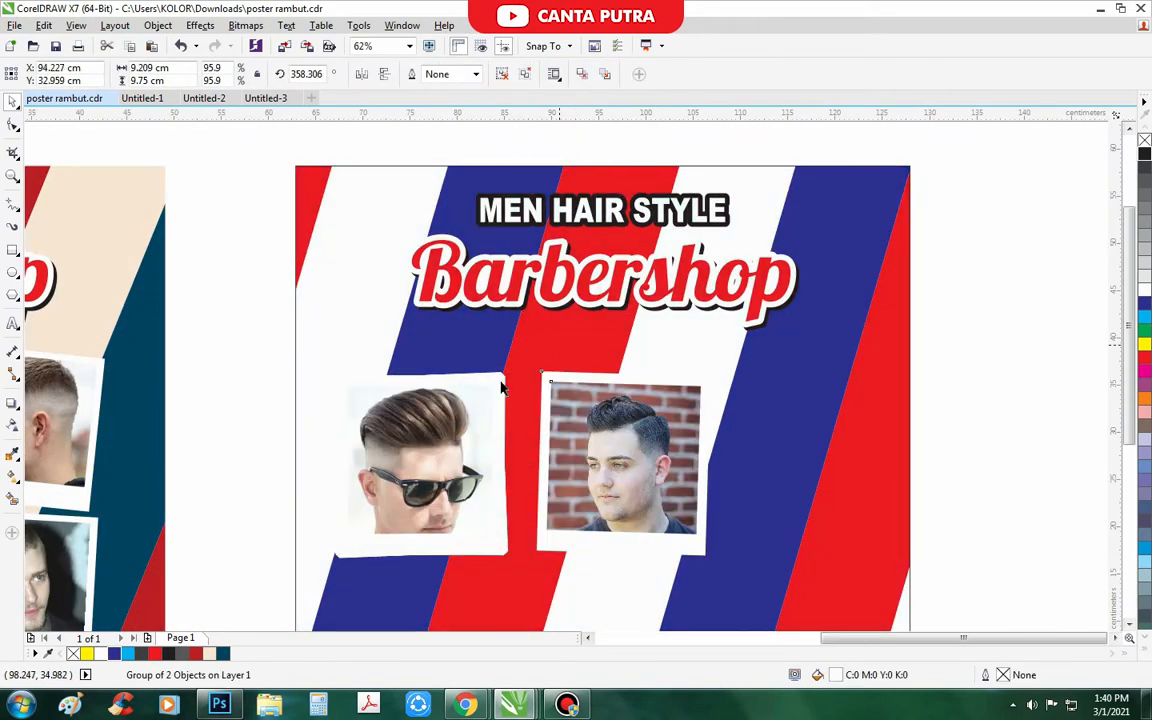
scroll(558, 345, down, 1)
drag(480, 398, 684, 399)
drag(500, 410, 603, 510)
drag(526, 433, 714, 520)
scroll(650, 470, down, 2)
drag(500, 310, 735, 537)
drag(521, 330, 645, 478)
scroll(565, 331, down, 1)
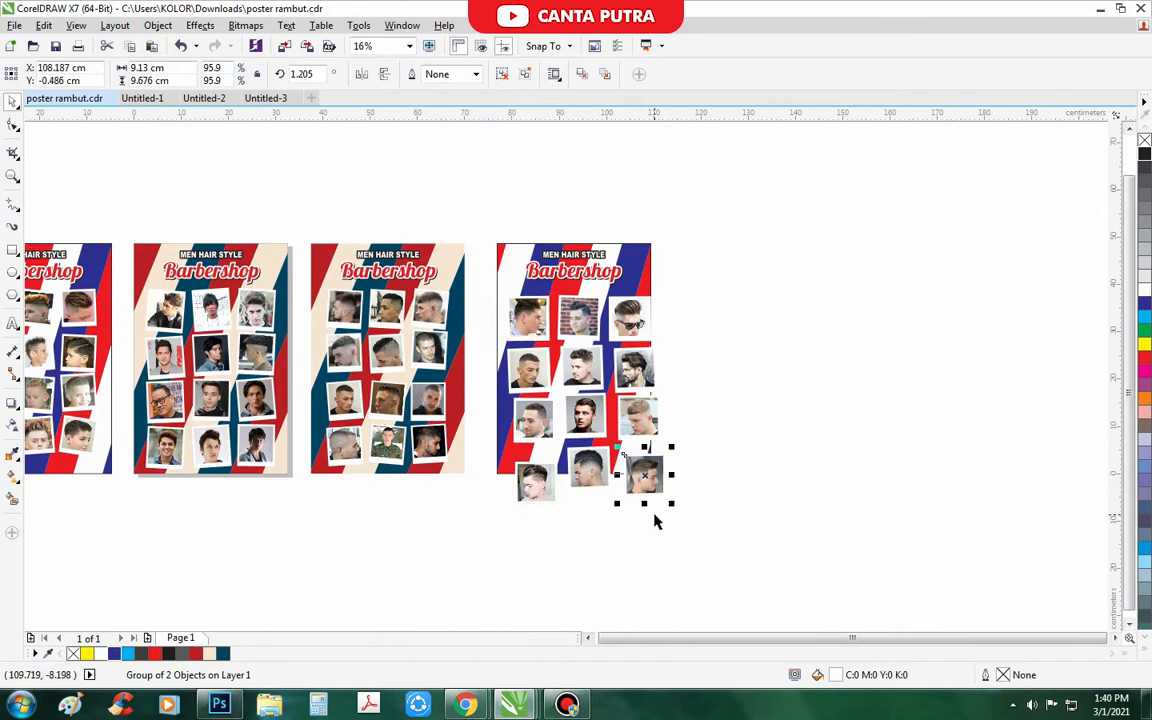
Align the fifth poster's photos into straight columns and rows by their centres.
drag(694, 548, 600, 287)
key(c)
drag(630, 548, 553, 283)
key(c)
drag(733, 553, 465, 437)
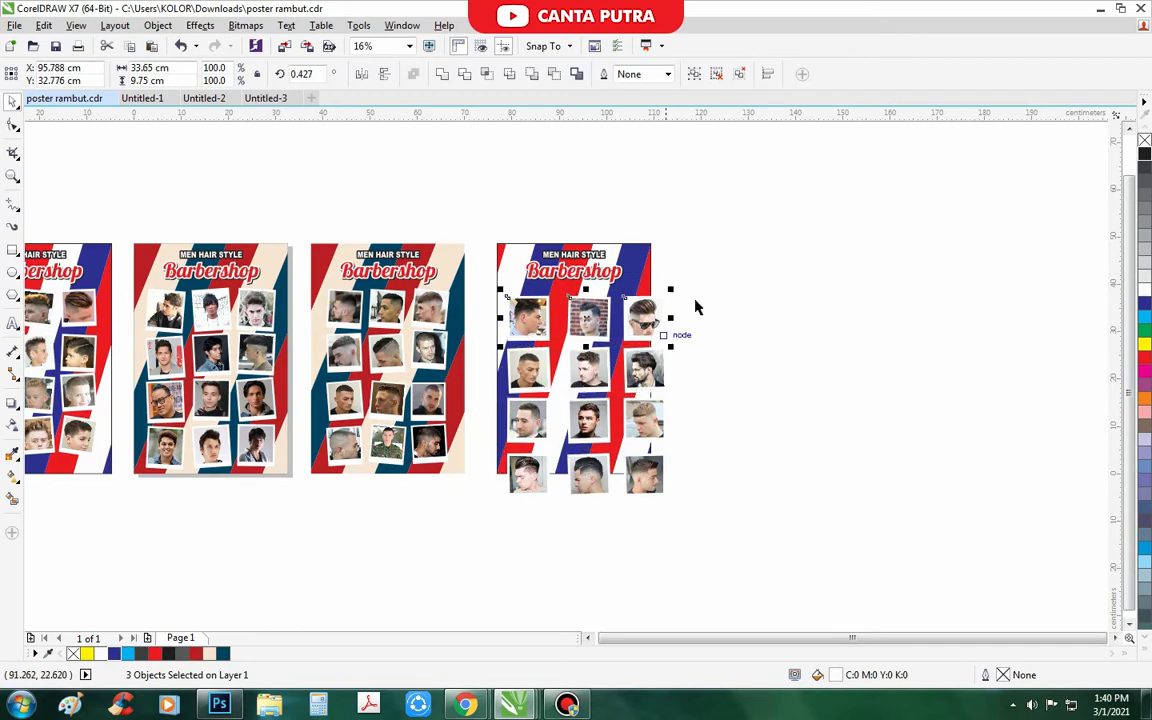
Move the outer photo columns on the fifth poster closer to the middle column.
drag(715, 270, 601, 514)
scroll(644, 432, up, 2)
drag(645, 420, 613, 420)
scroll(612, 428, down, 2)
drag(539, 551, 468, 343)
scroll(560, 400, up, 2)
scroll(560, 400, down, 2)
Scale the fifth poster's twelve photos down to about 79% and centre them horizontally on the poster.
drag(728, 532, 489, 283)
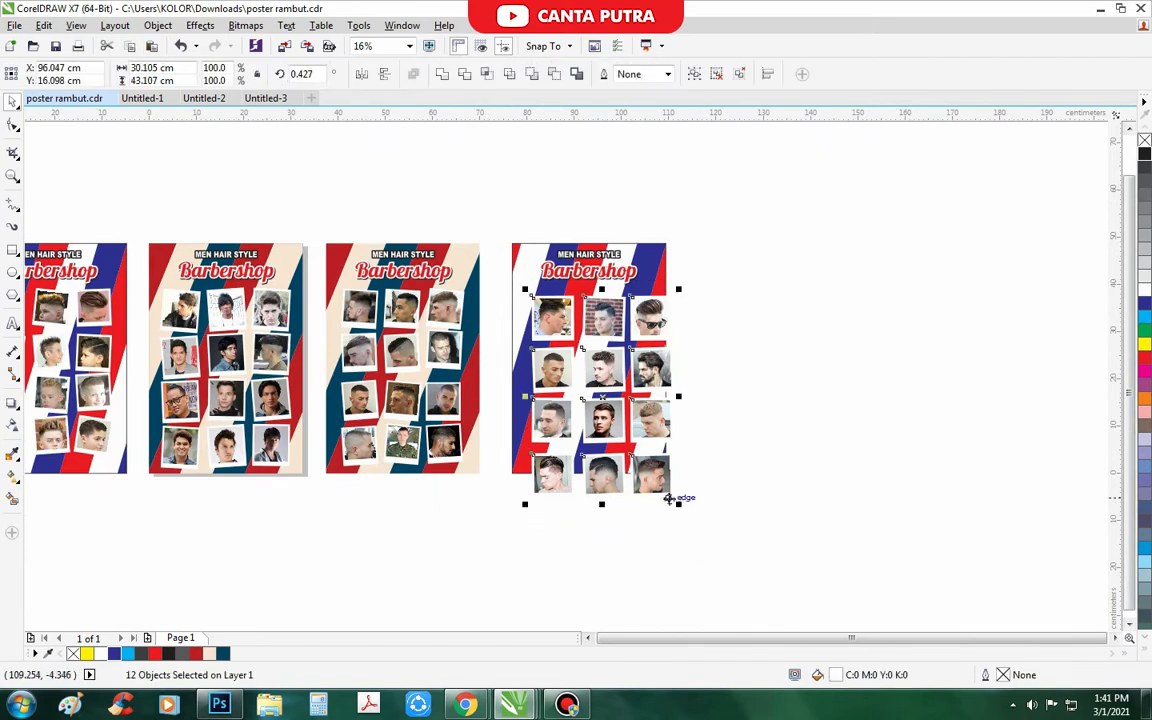
drag(677, 502, 651, 466)
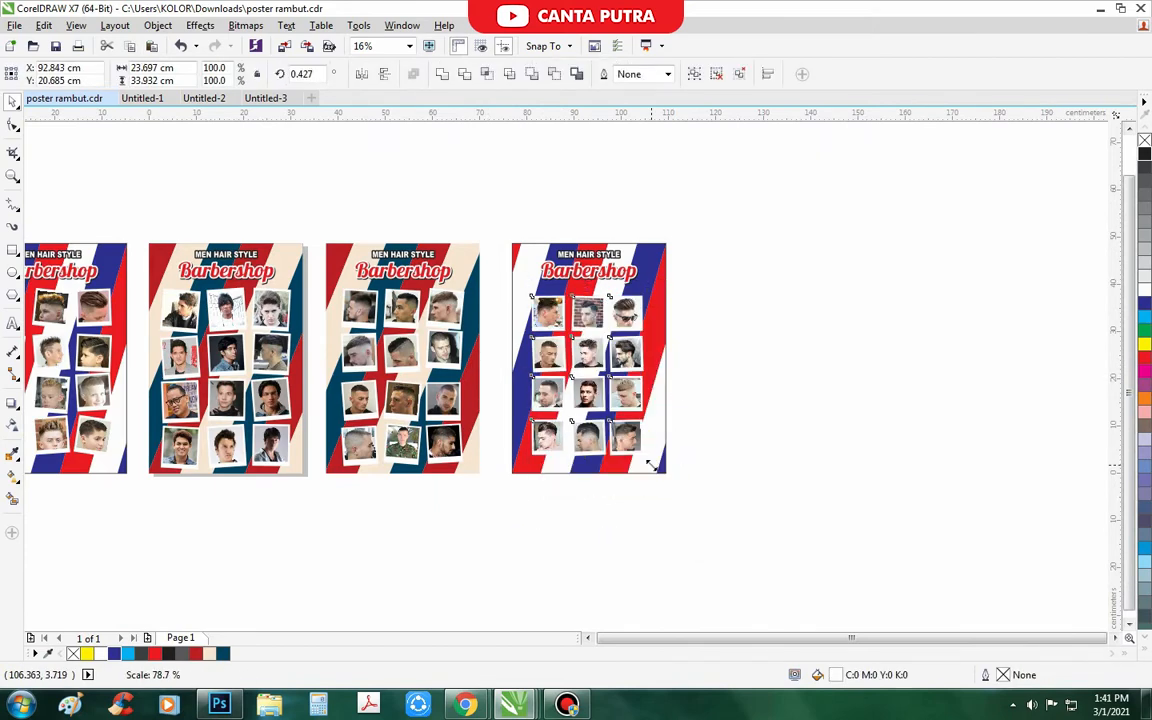
shift+click(648, 263)
key(c)
click(728, 428)
scroll(730, 408, down, 1)
Enlarge the photo grid on the fifth poster slightly.
scroll(704, 348, up, 2)
click(587, 354)
drag(672, 349, 686, 341)
scroll(728, 340, down, 1)
click(779, 383)
Apply the Flat Bottom Right drop shadow preset to the photo group on the second poster, undoing any accidental shift of the group.
scroll(762, 367, down, 1)
scroll(410, 373, up, 2)
drag(403, 349, 411, 351)
key(ctrl+z)
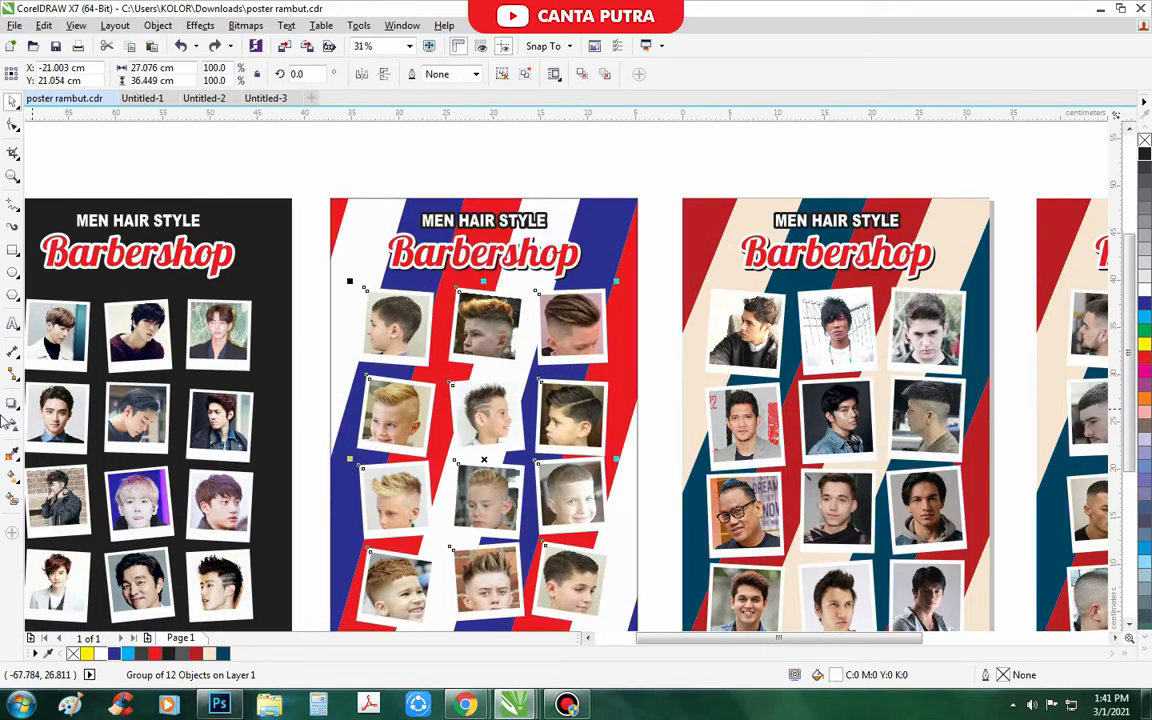
click(10, 404)
click(38, 74)
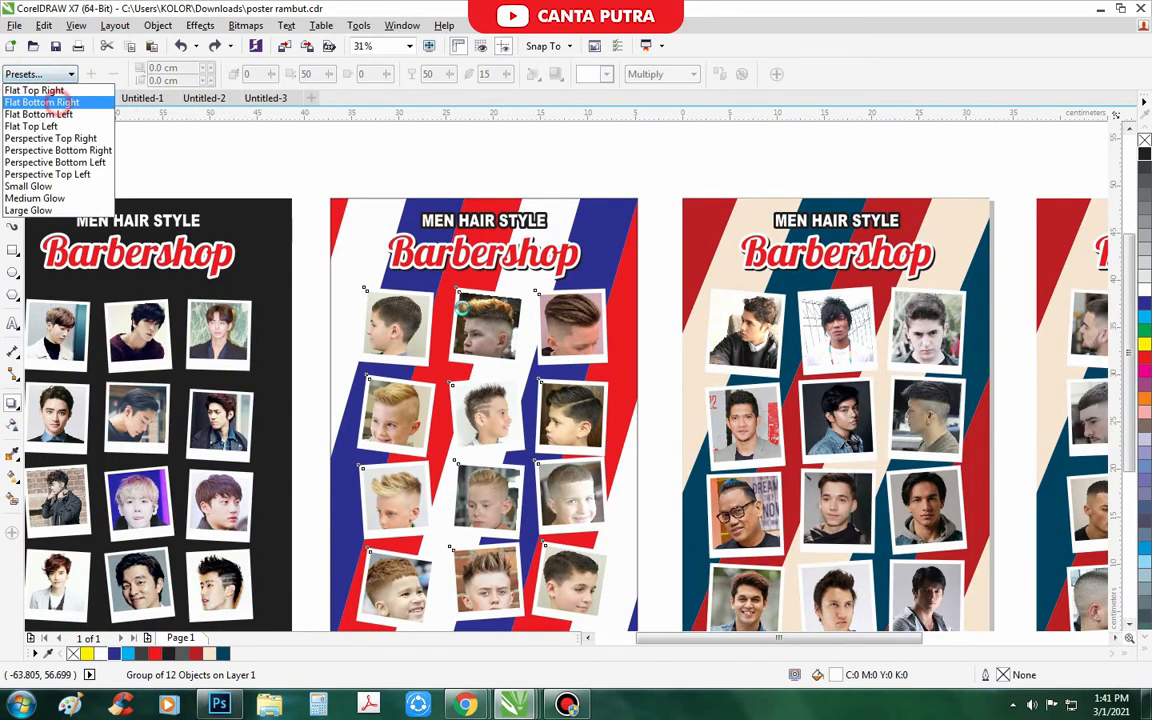
click(40, 102)
scroll(480, 334, down, 1)
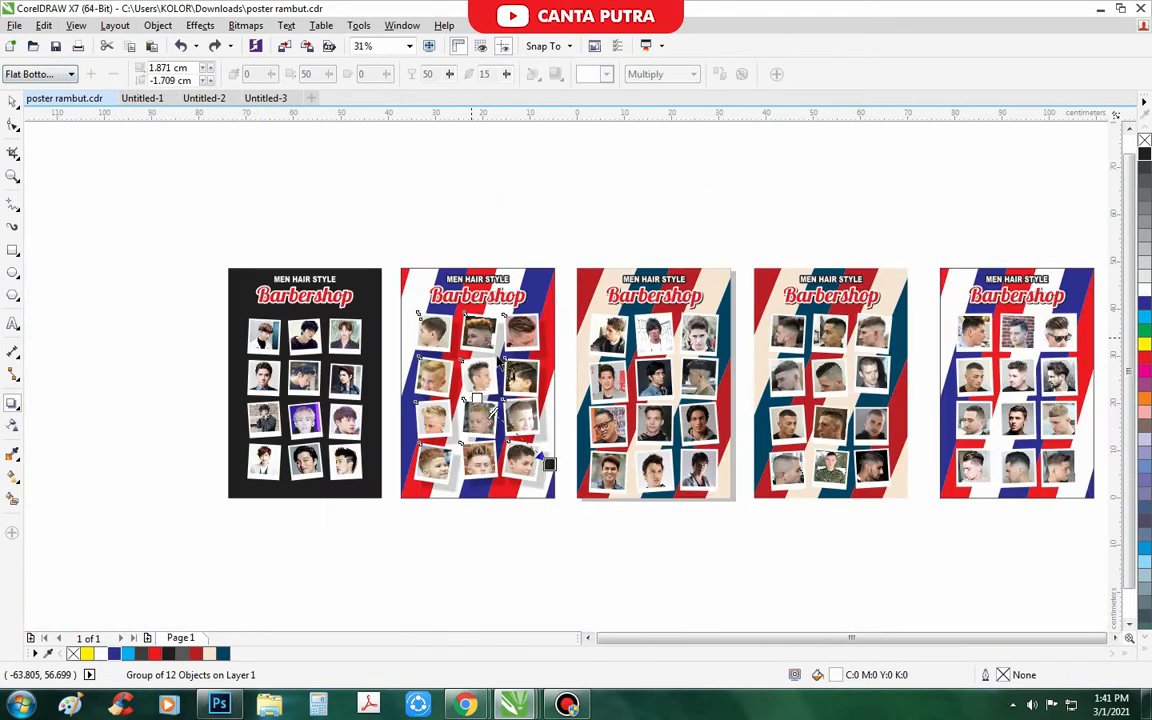
Bring the second poster's photo shadow in to an offset of about 1.15 by -1.05 cm with opacity 30.
scroll(540, 432, up, 1)
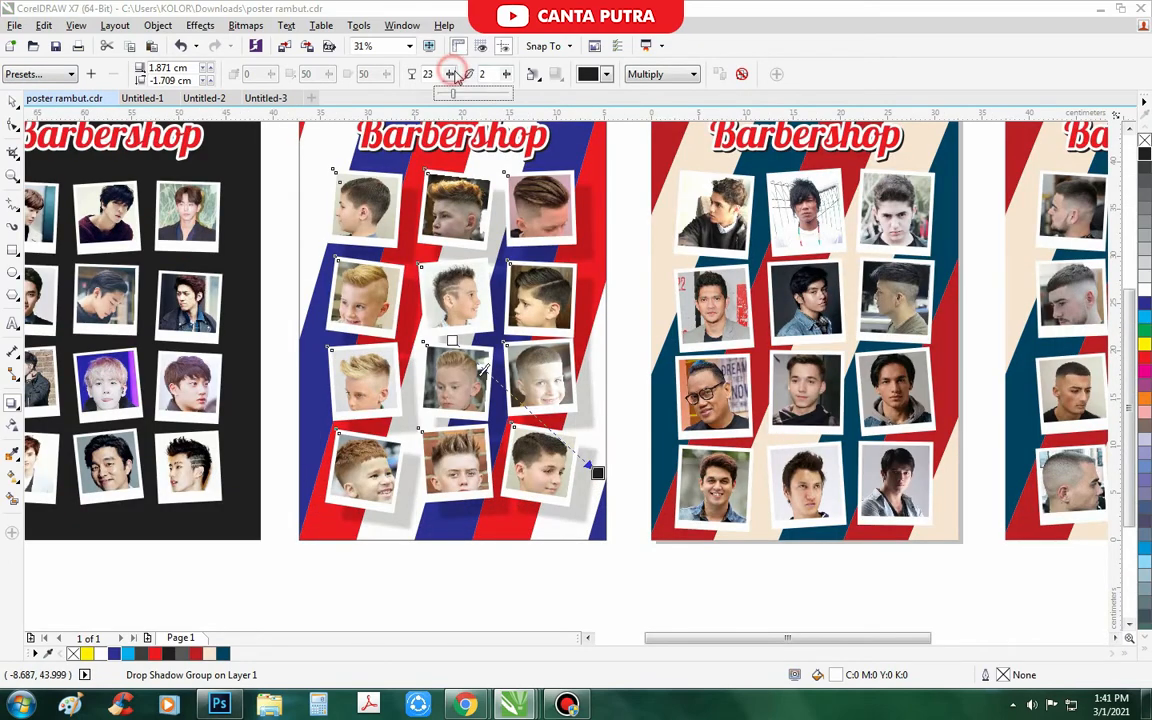
drag(597, 471, 588, 463)
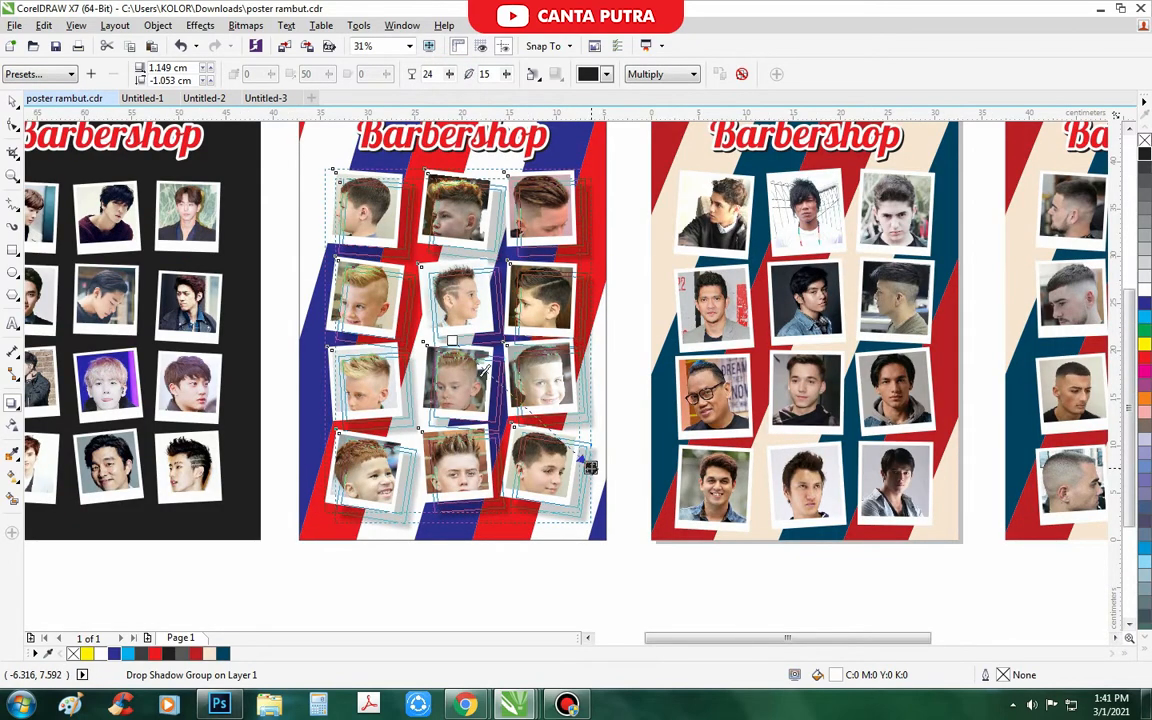
scroll(418, 428, down, 1)
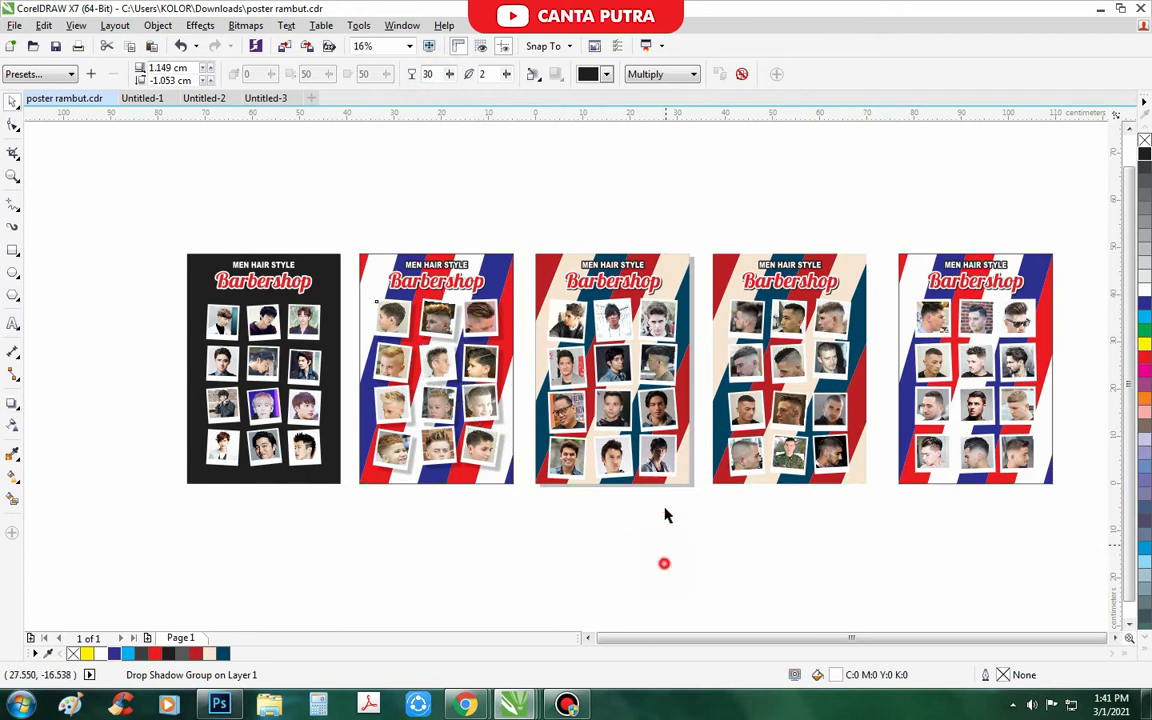
Apply the Flat Bottom Right drop shadow preset to the photo group on the third poster.
click(641, 369)
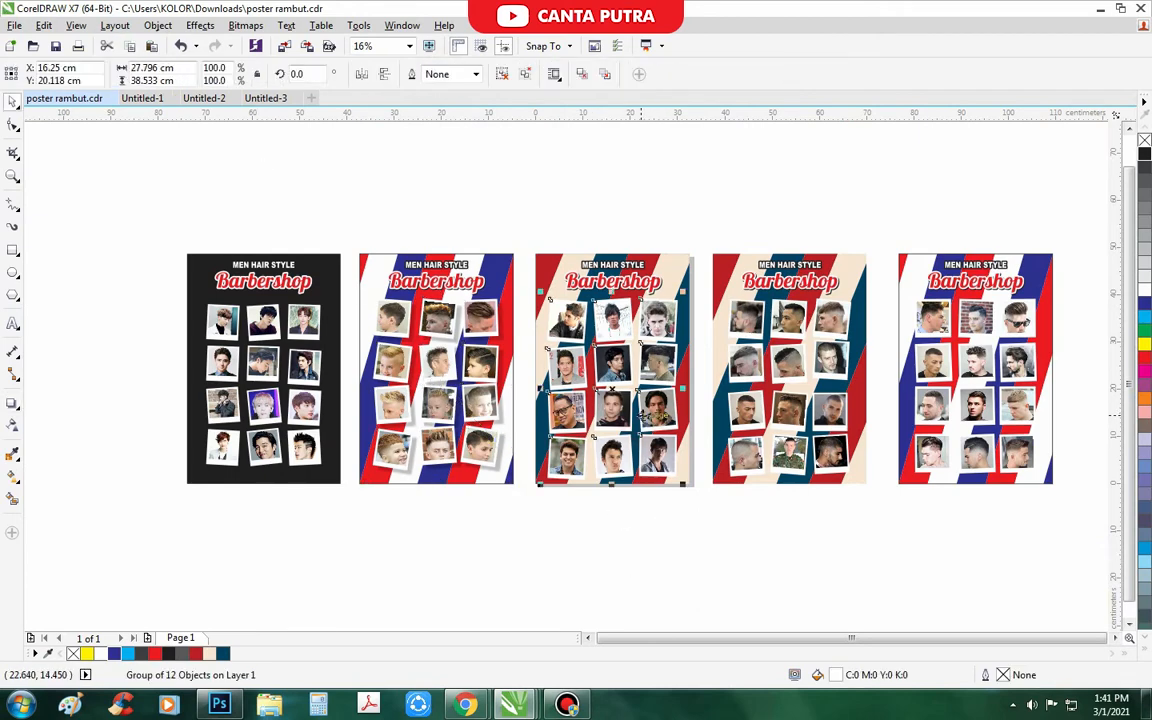
click(12, 403)
click(40, 73)
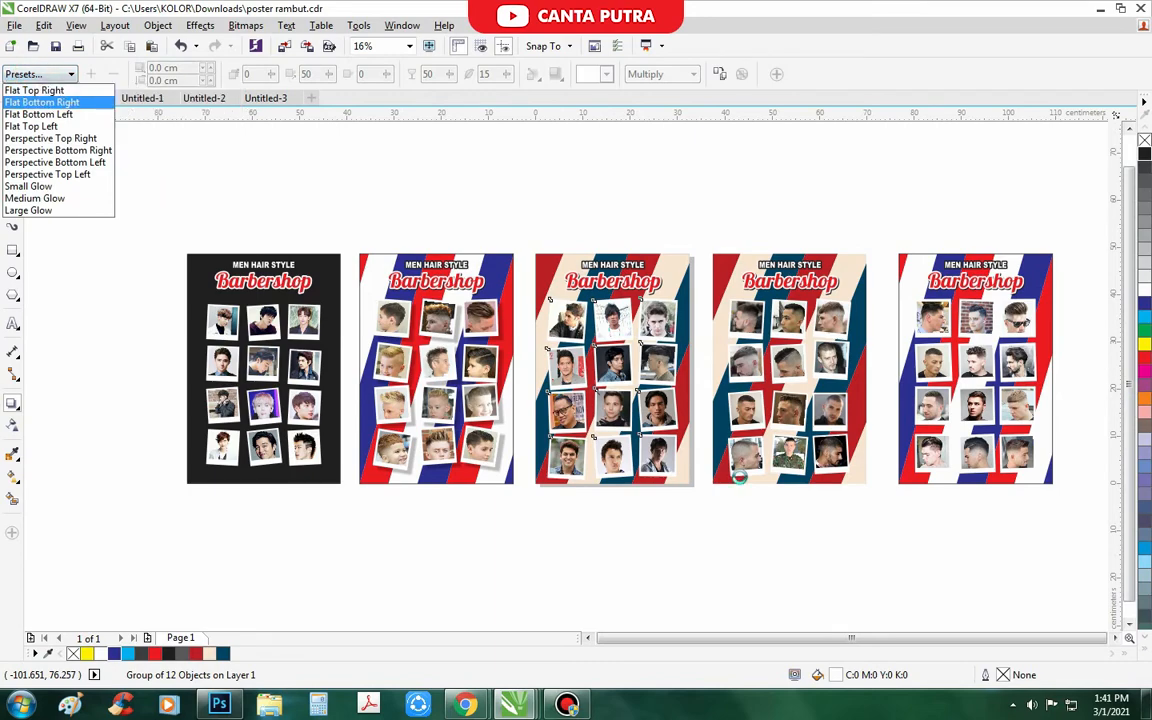
key(Return)
Bring the third poster's photo shadow in to an offset of about 0.45 by -0.41 cm and set its opacity to 40.
scroll(707, 471, up, 5)
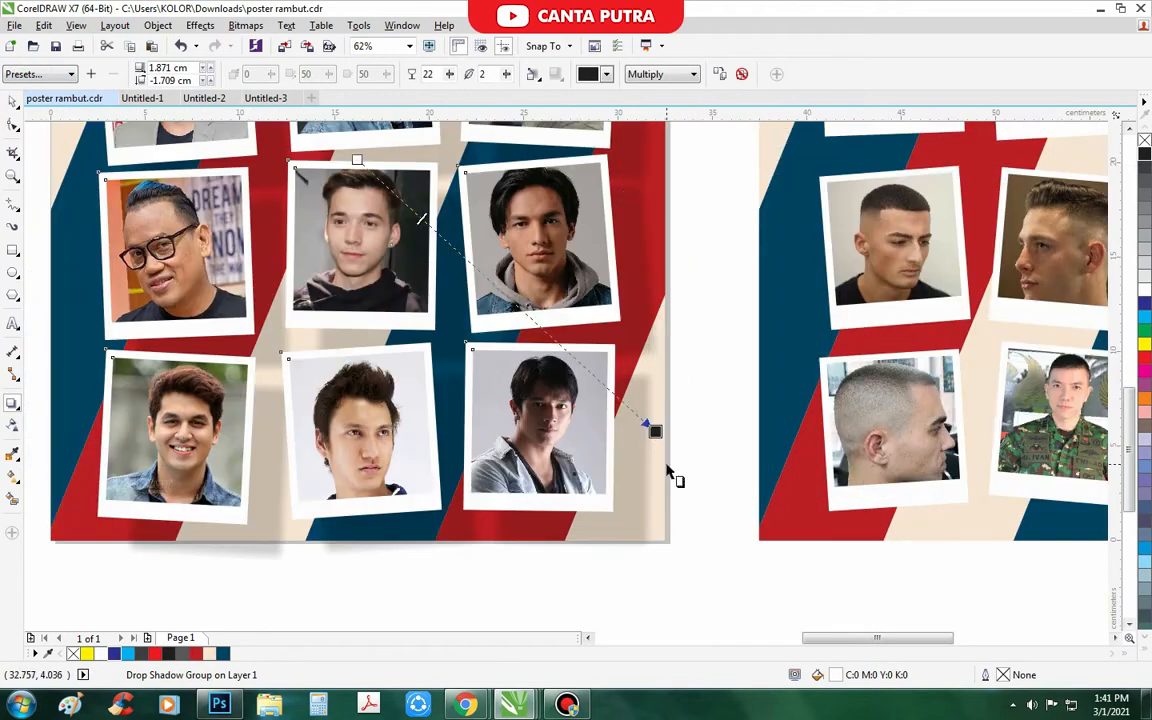
drag(614, 369, 613, 367)
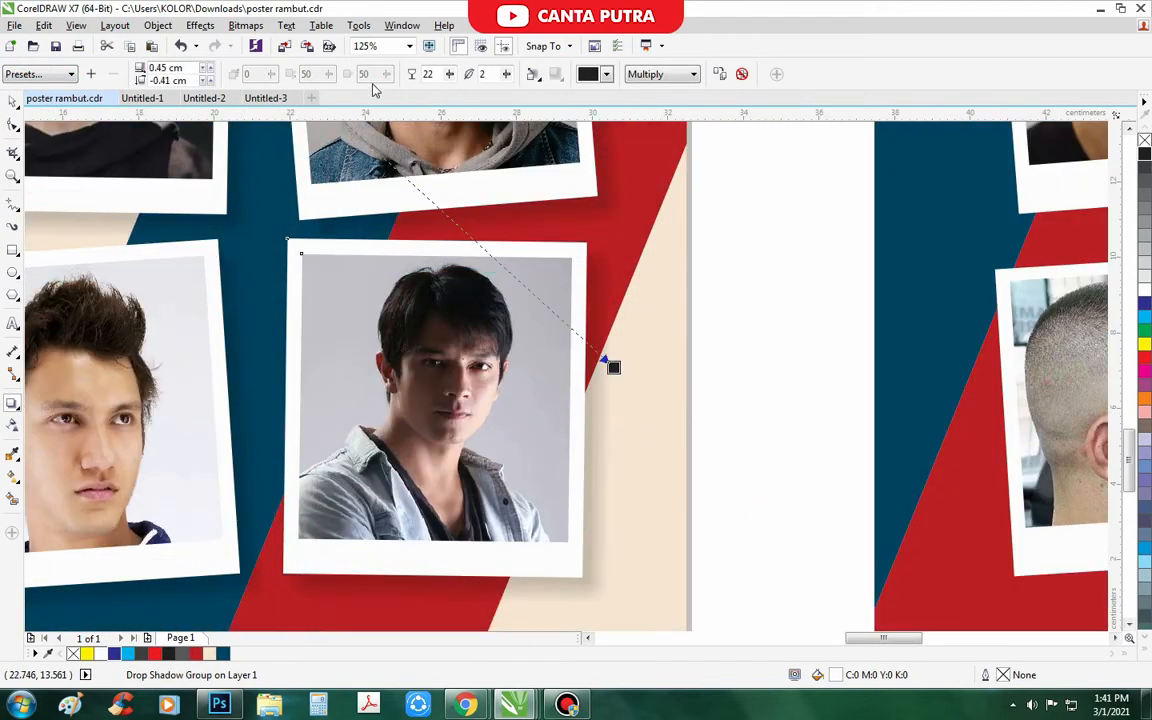
text(40)
key(Return)
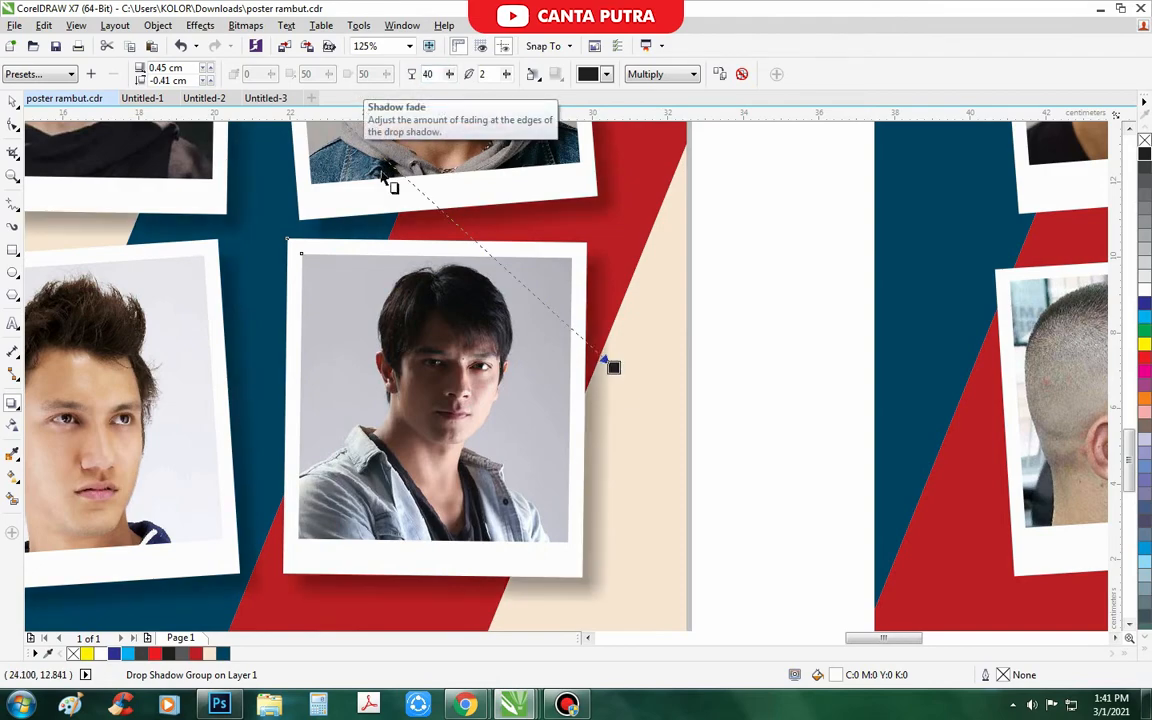
scroll(432, 586, down, 5)
Apply the Flat Bottom Right drop shadow preset to the photo group on the fourth poster.
scroll(537, 485, up, 2)
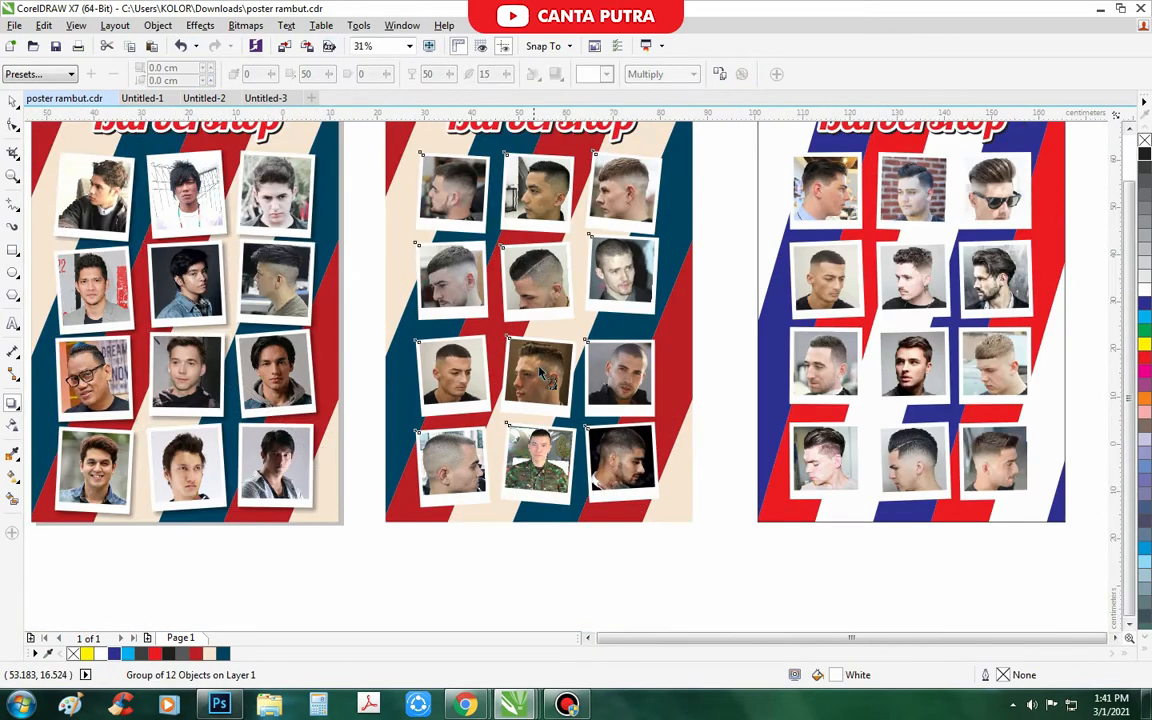
scroll(545, 370, down, 2)
key(space)
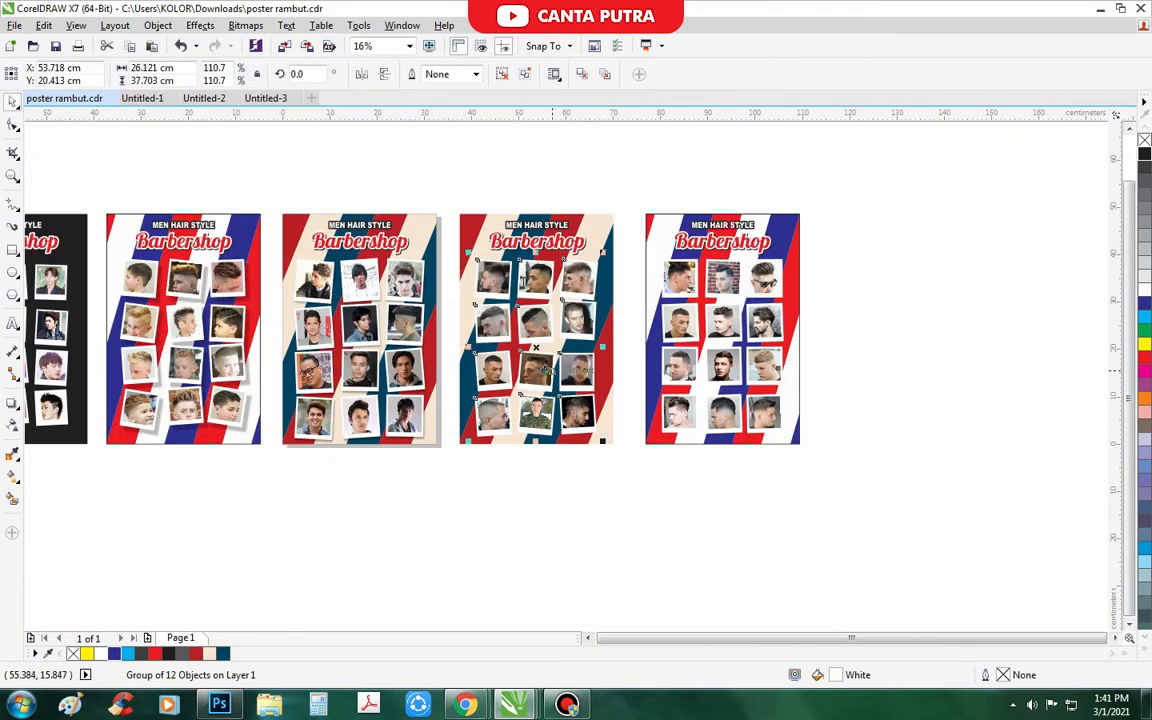
click(12, 405)
click(40, 74)
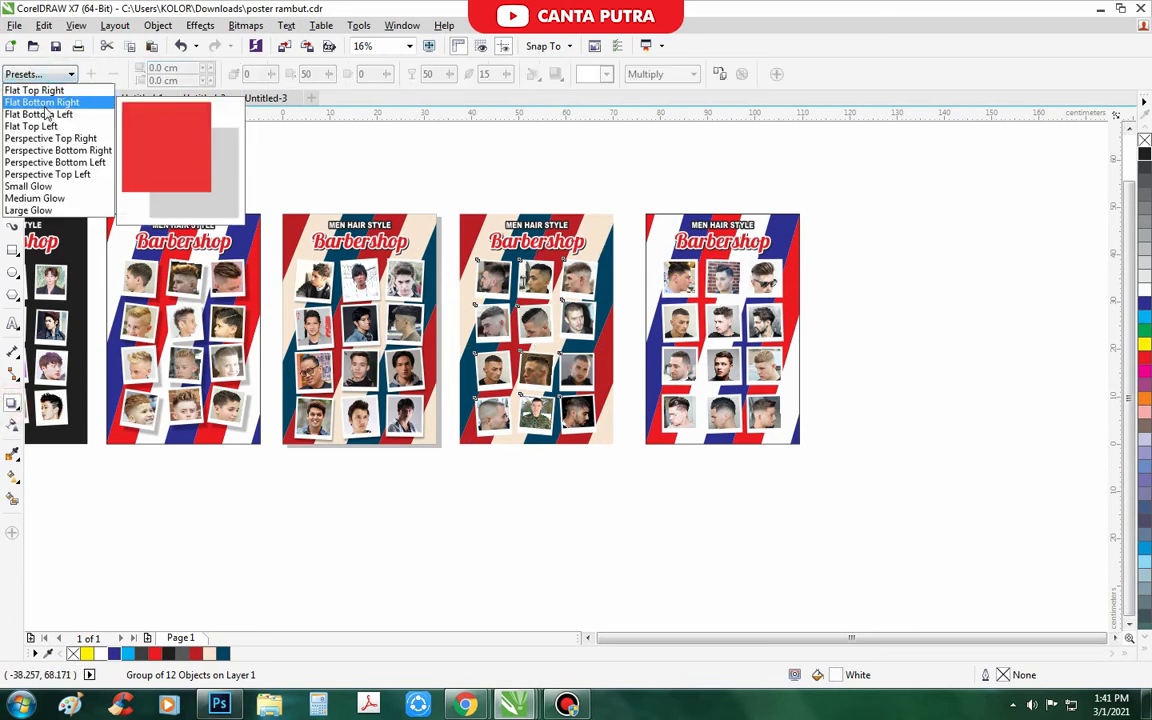
click(40, 102)
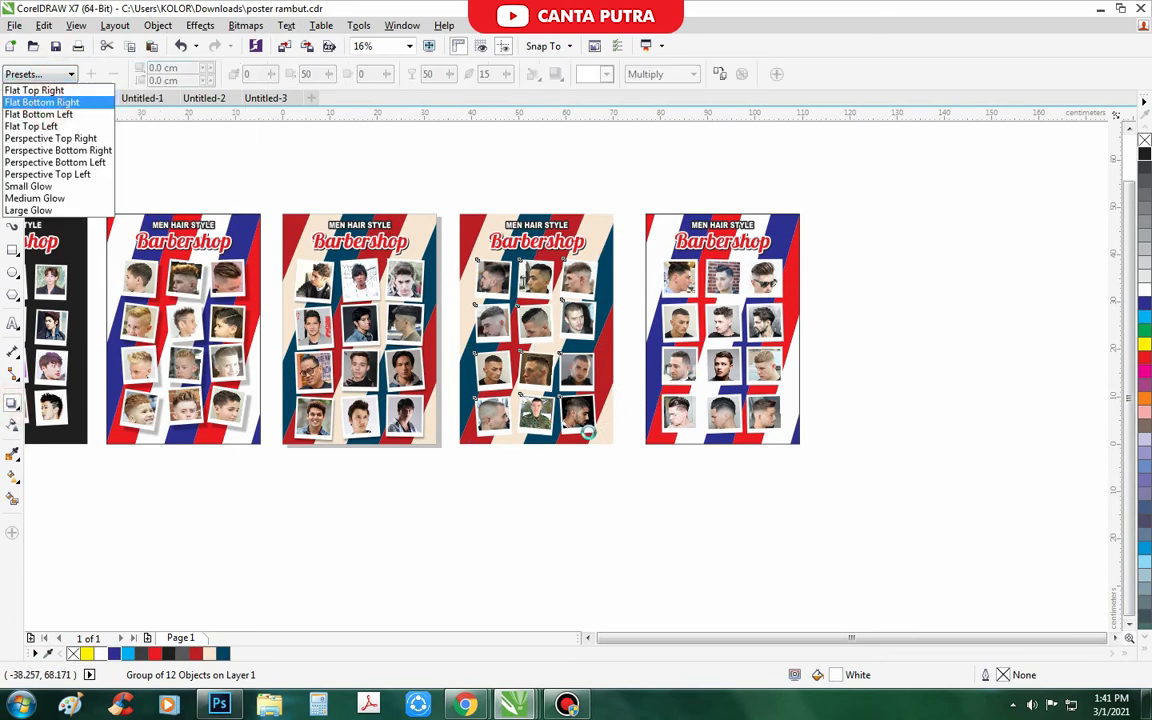
scroll(607, 430, up, 3)
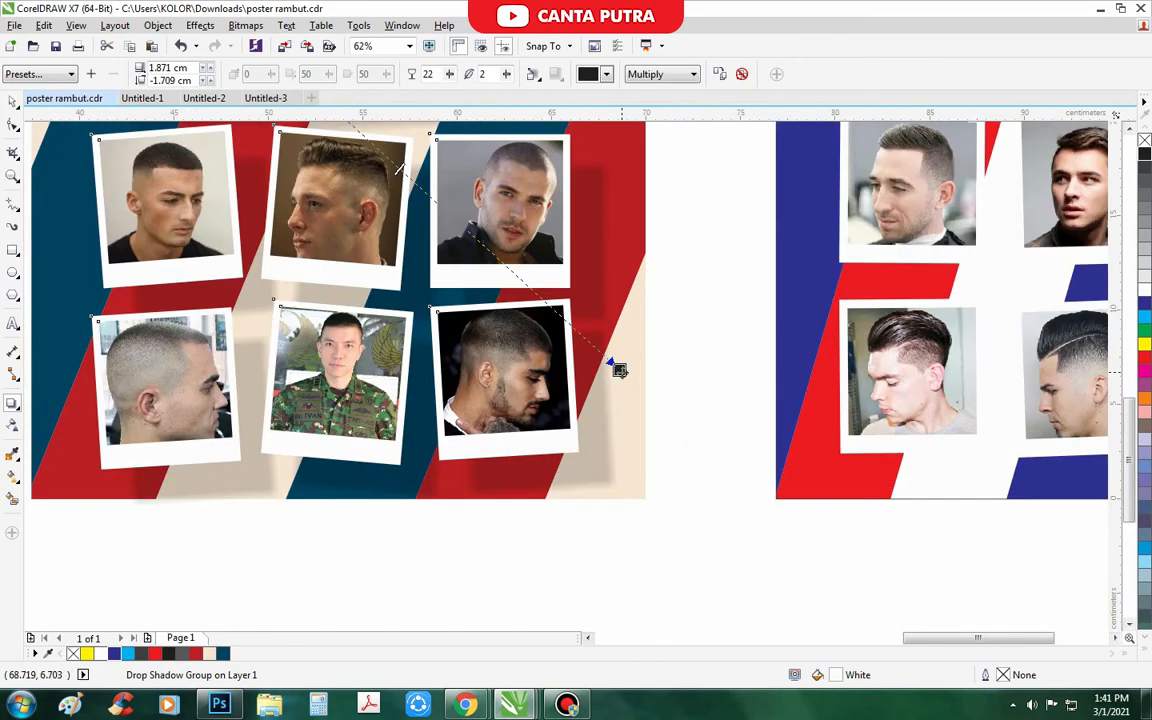
scroll(605, 360, down, 3)
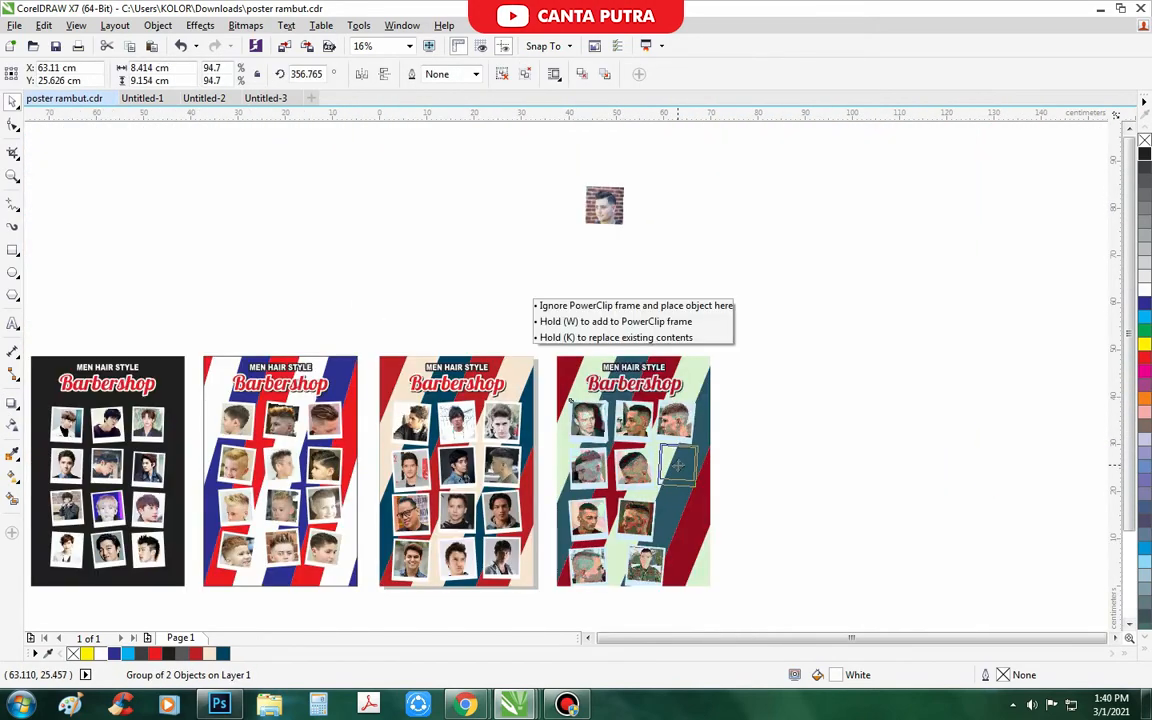
Align the photos in each column of the fourth poster by their vertical centres.
drag(674, 503, 599, 342)
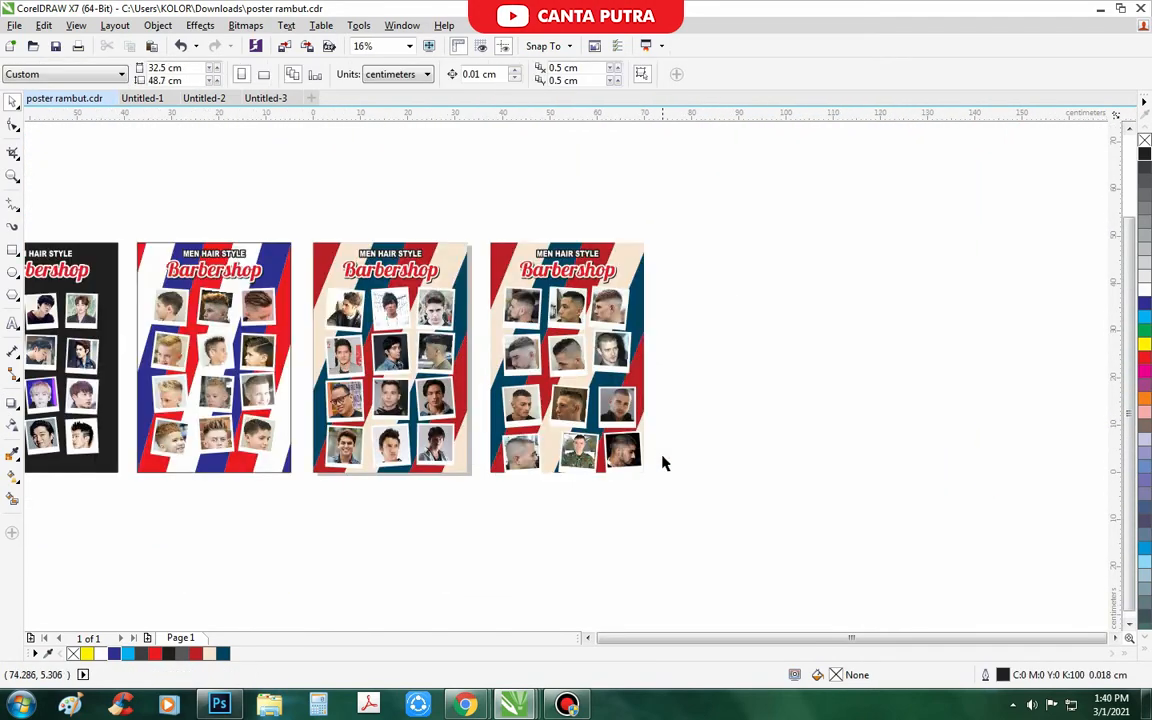
drag(583, 273, 583, 274)
key(c)
drag(615, 512, 485, 288)
key(c)
Move the left photo column on the fourth poster inward towards the middle column.
click(670, 314)
scroll(510, 308, up, 5)
drag(535, 330, 567, 325)
scroll(570, 287, down, 4)
Group the fourth poster's twelve photos, centre the group horizontally on the background and enlarge it to 110.7%.
drag(545, 285, 688, 492)
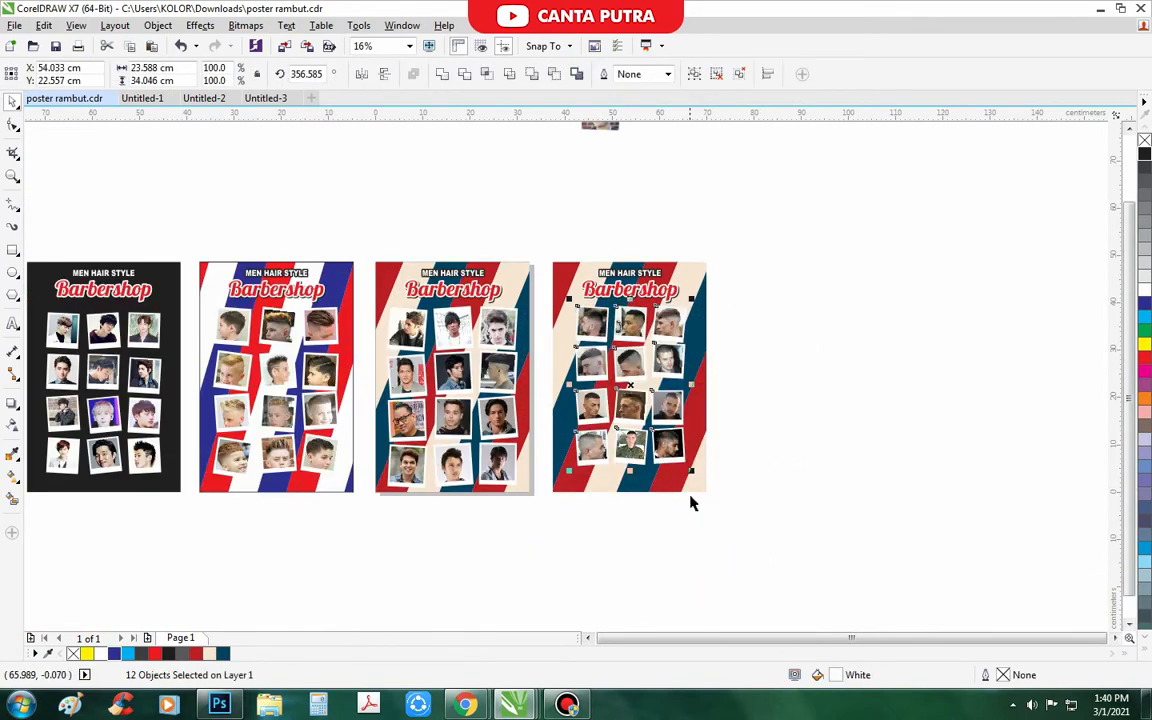
key(ctrl+g)
scroll(712, 489, up, 2)
shift+click(460, 465)
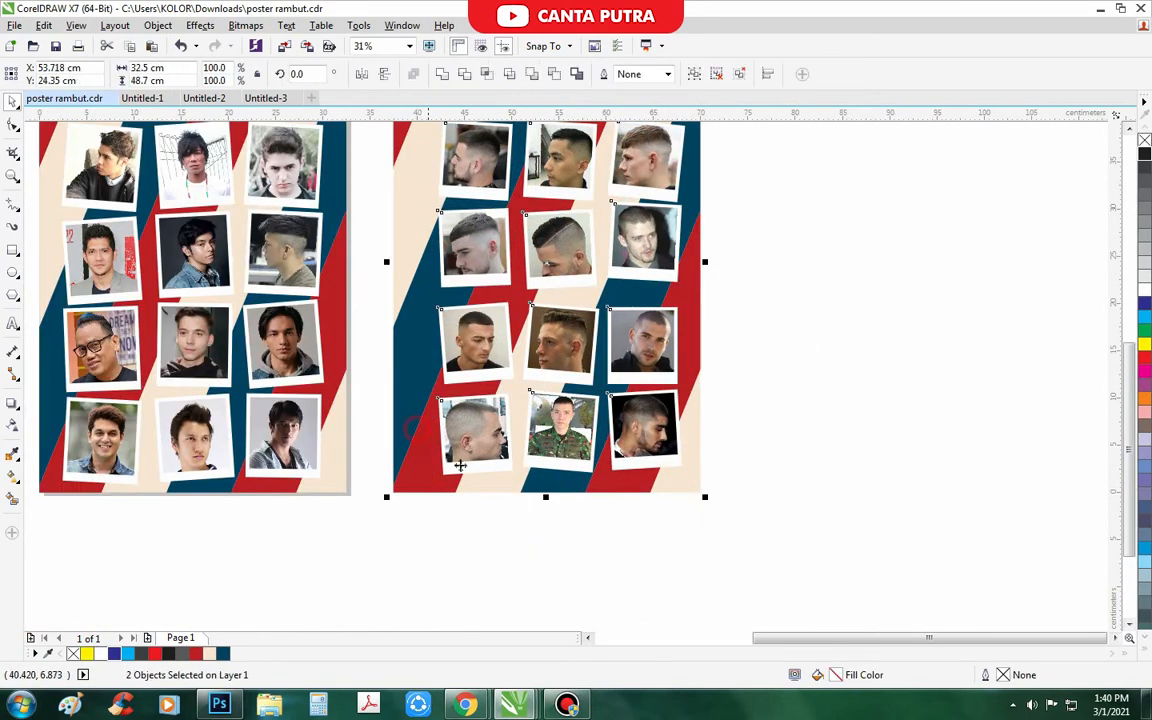
scroll(638, 594, down, 2)
scroll(553, 404, up, 4)
click(553, 404)
scroll(658, 556, down, 6)
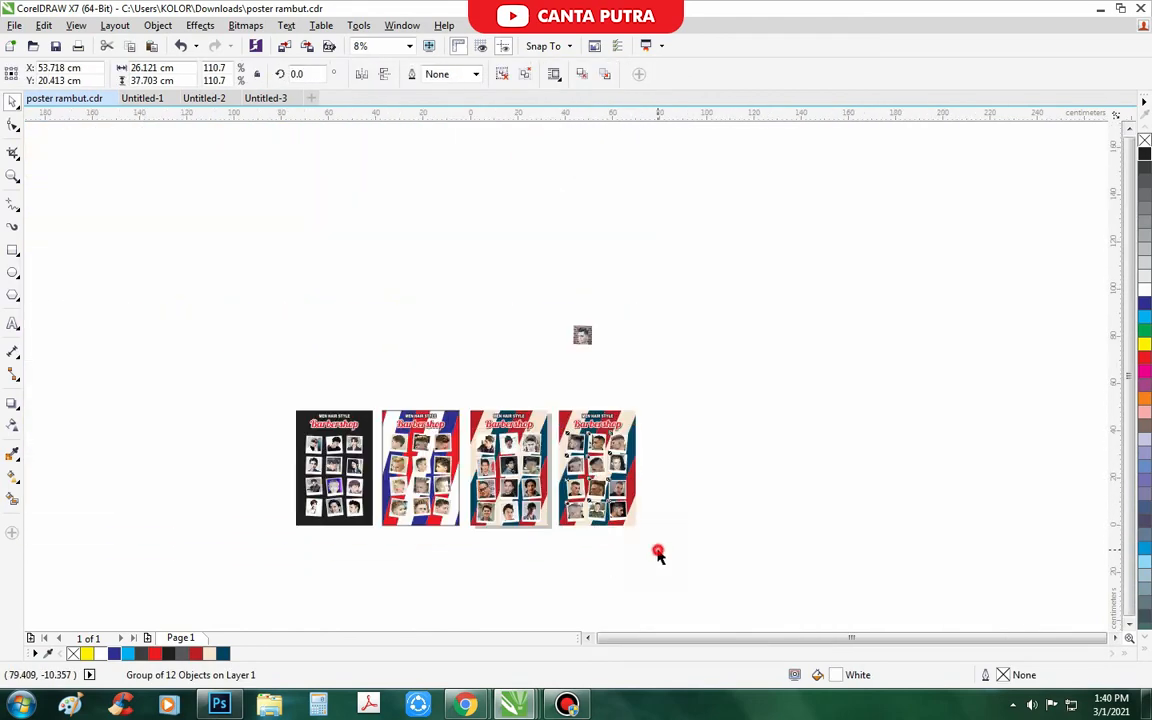
click(658, 556)
Copy the second poster's striped background and title to the right of the fourth poster to start a fifth one.
scroll(457, 511, up, 2)
click(400, 335)
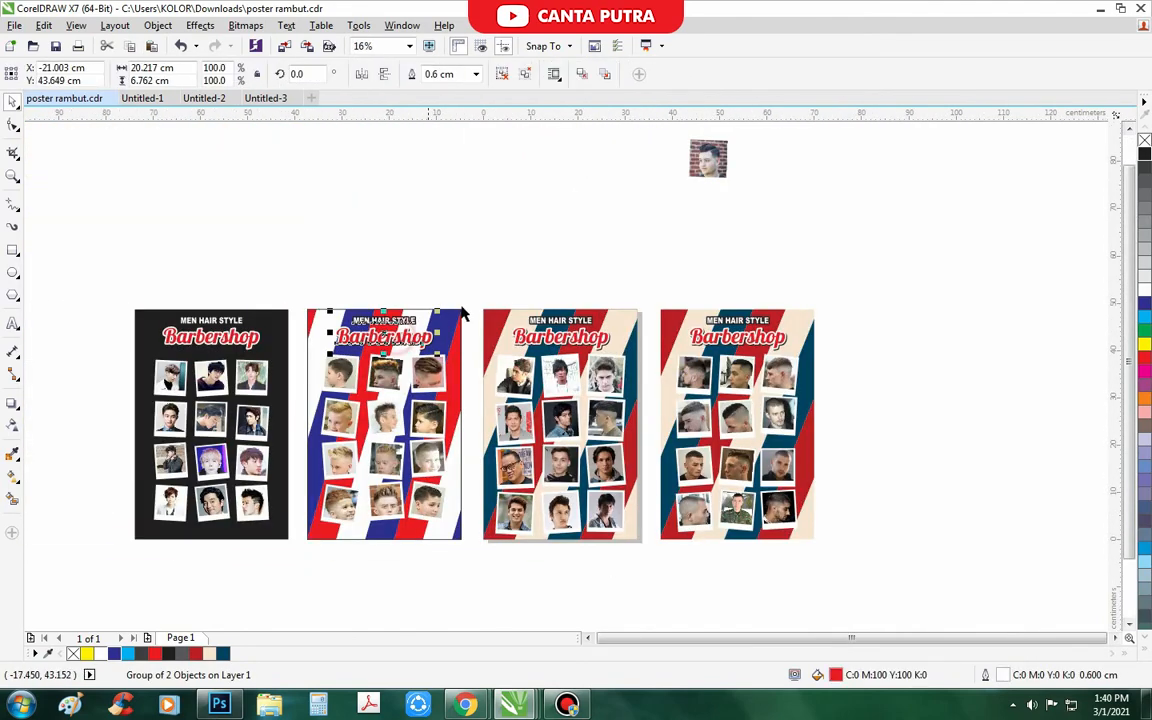
shift+click(452, 315)
scroll(453, 313, down, 1)
drag(453, 313, 723, 325)
right_click(723, 325)
click(734, 240)
scroll(760, 268, up, 1)
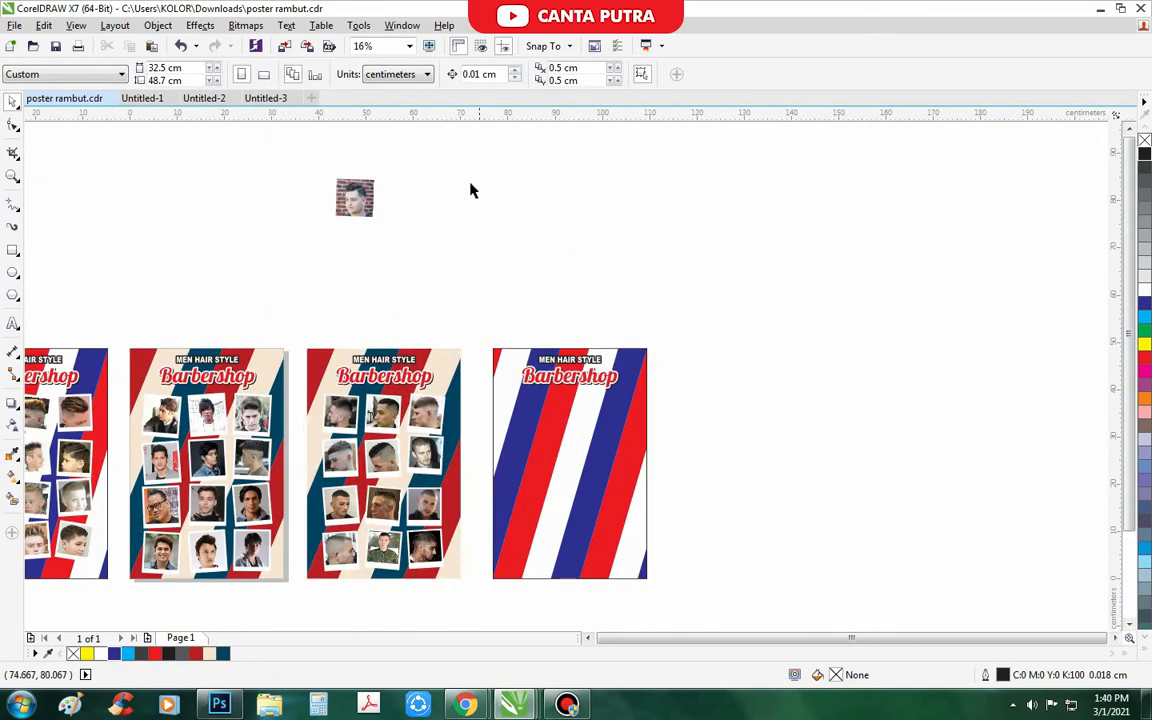
Move the stacked photos onto the fifth poster's upper-left area and spread out three of them as the first row.
click(355, 195)
drag(355, 195, 597, 502)
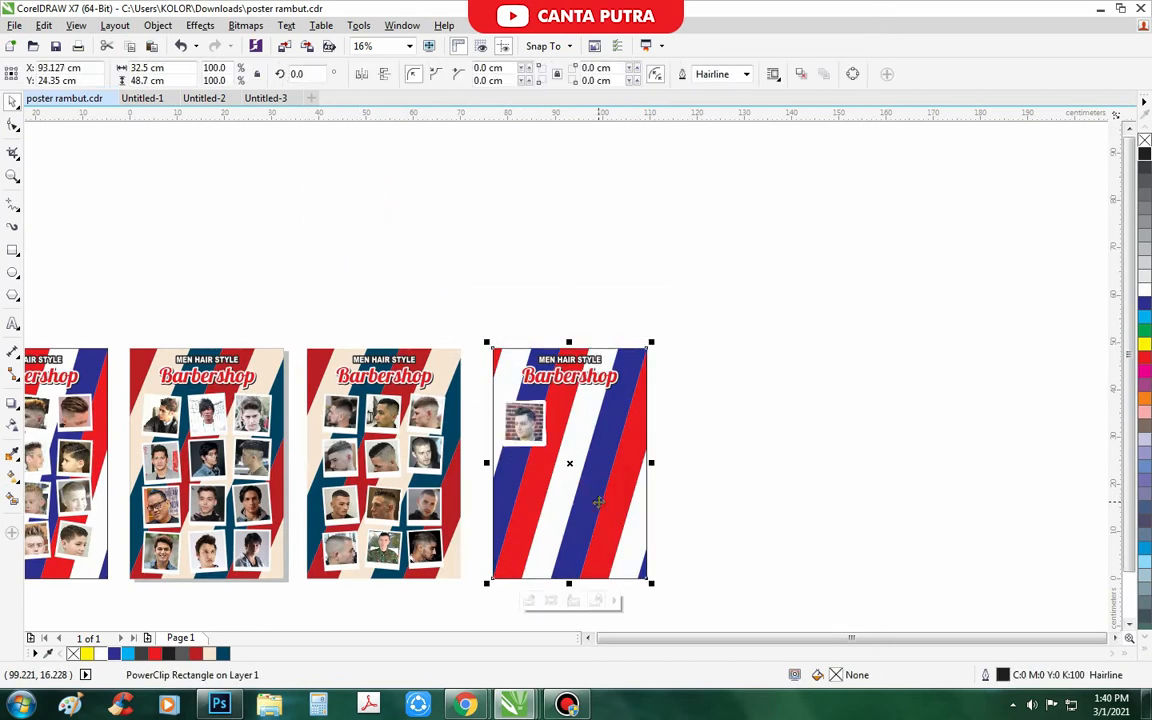
click(854, 496)
scroll(560, 414, up, 2)
drag(545, 414, 650, 420)
scroll(620, 360, down, 1)
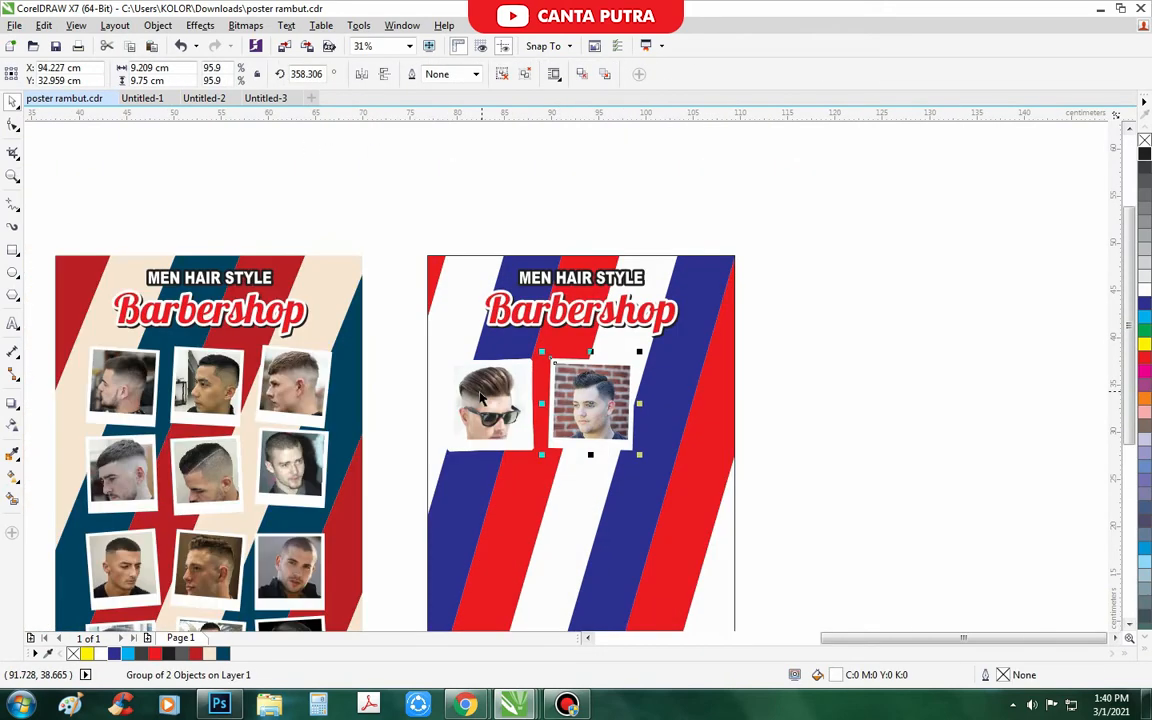
drag(481, 398, 683, 401)
Spread the remaining stacked photos over the fifth poster into three further rows of the grid.
drag(490, 400, 490, 503)
drag(490, 400, 597, 503)
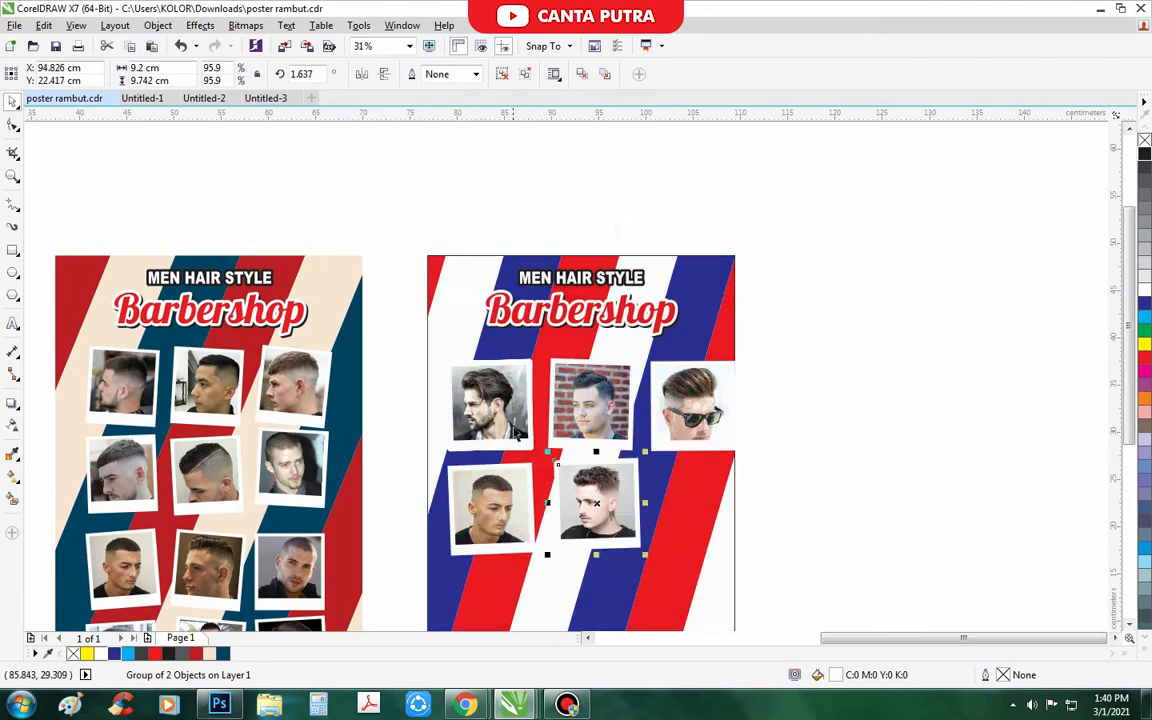
drag(517, 432, 728, 527)
scroll(728, 527, down, 2)
drag(495, 300, 736, 537)
drag(496, 327, 508, 532)
scroll(530, 400, down, 1)
drag(525, 326, 587, 475)
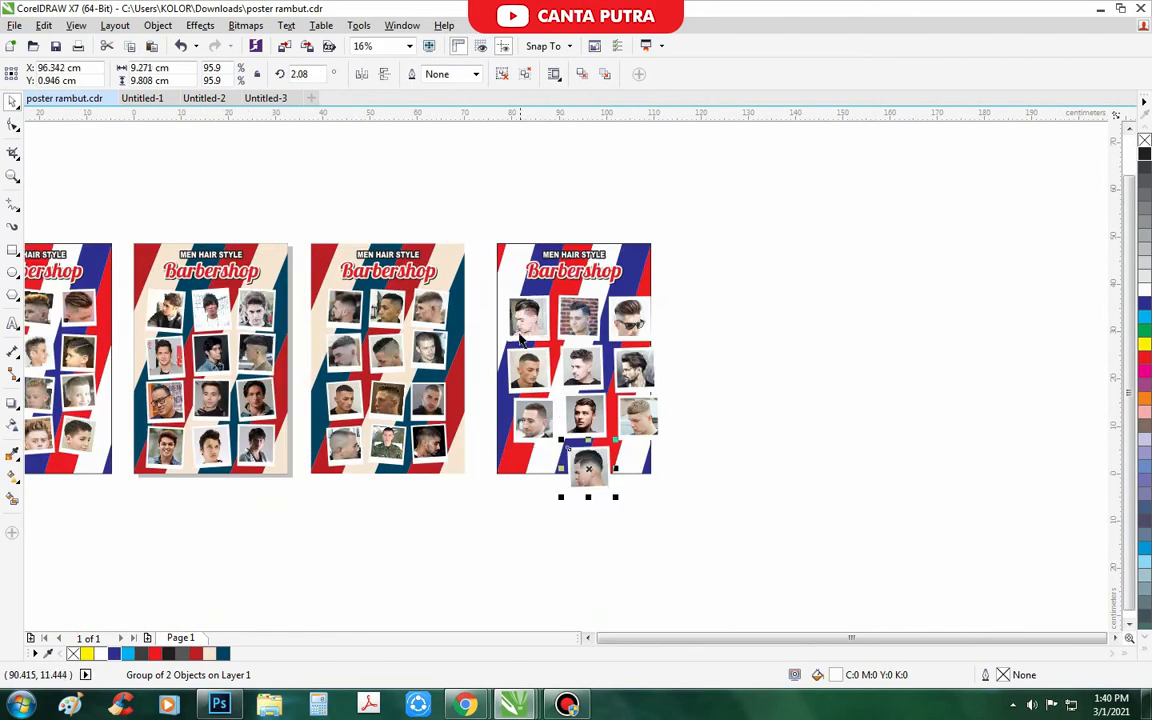
Align the fifth poster's photos with one another within each column and row.
drag(699, 548, 588, 280)
key(r)
click(620, 530)
drag(627, 555, 527, 290)
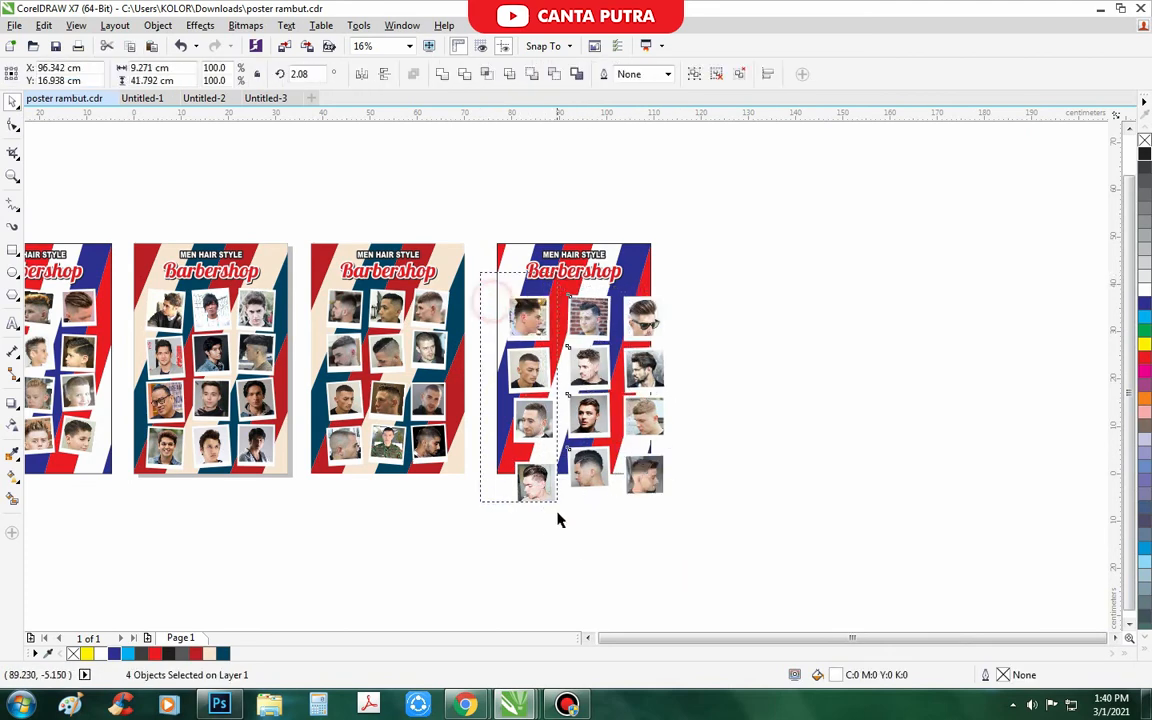
drag(558, 520, 558, 520)
drag(727, 550, 515, 445)
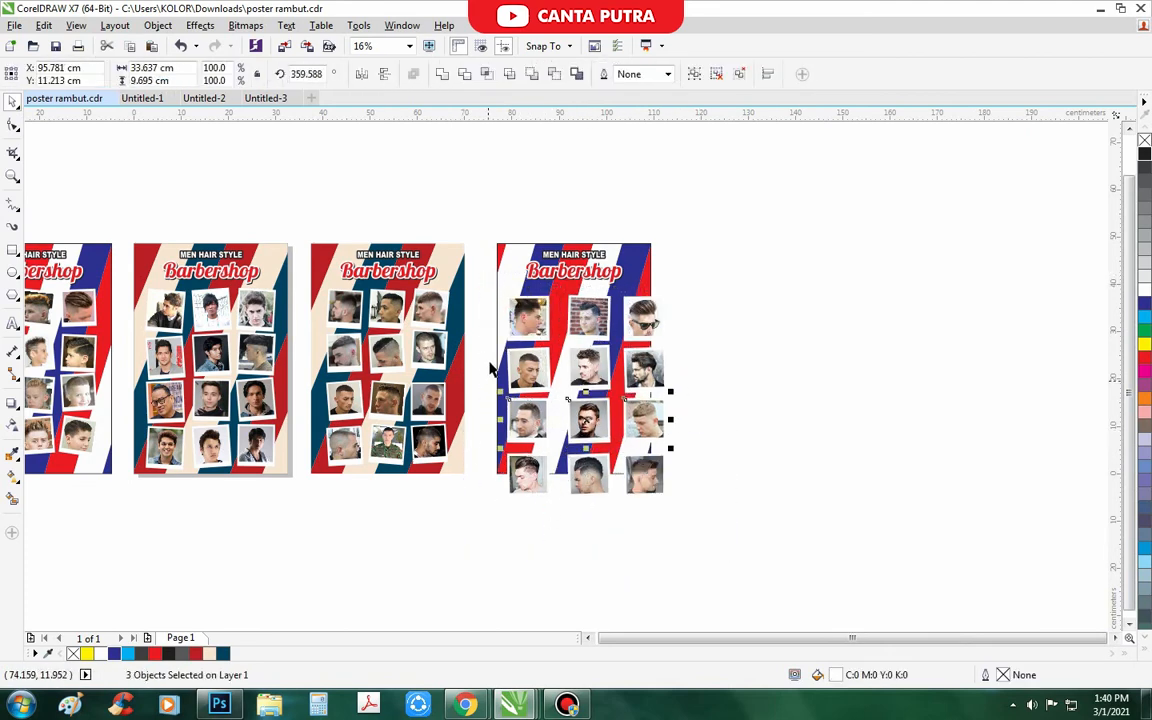
drag(464, 347, 464, 348)
Move the right and left photo columns on the fifth poster inward towards the middle column.
click(717, 282)
drag(715, 270, 610, 504)
scroll(643, 434, up, 2)
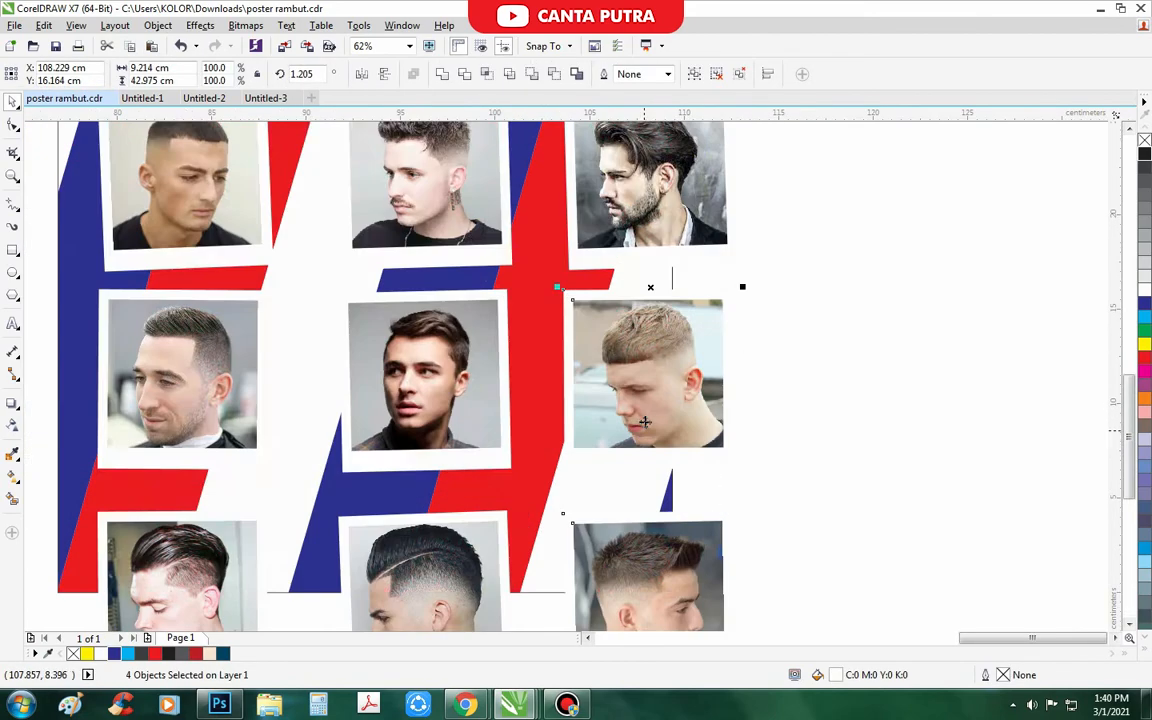
drag(644, 435, 613, 415)
scroll(610, 448, down, 2)
click(539, 551)
drag(539, 551, 418, 287)
scroll(506, 338, up, 1)
drag(506, 338, 526, 340)
Scale the fifth poster's twelve photos to 78.7%, group them and centre the group horizontally on the background.
scroll(584, 315, down, 1)
click(731, 522)
drag(731, 522, 510, 287)
drag(678, 503, 650, 466)
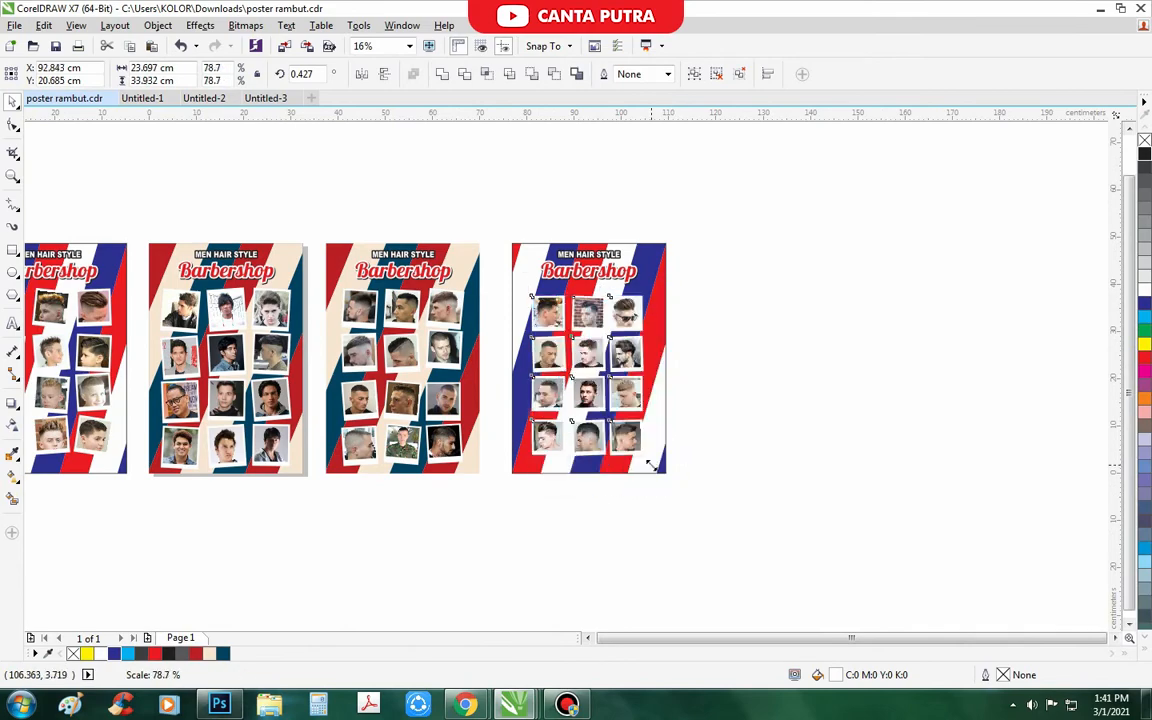
key(ctrl+g)
shift+click(649, 308)
key(c)
scroll(722, 421, down, 1)
click(758, 449)
Enlarge the fifth poster's photo group to 109% around its centre.
scroll(690, 357, up, 2)
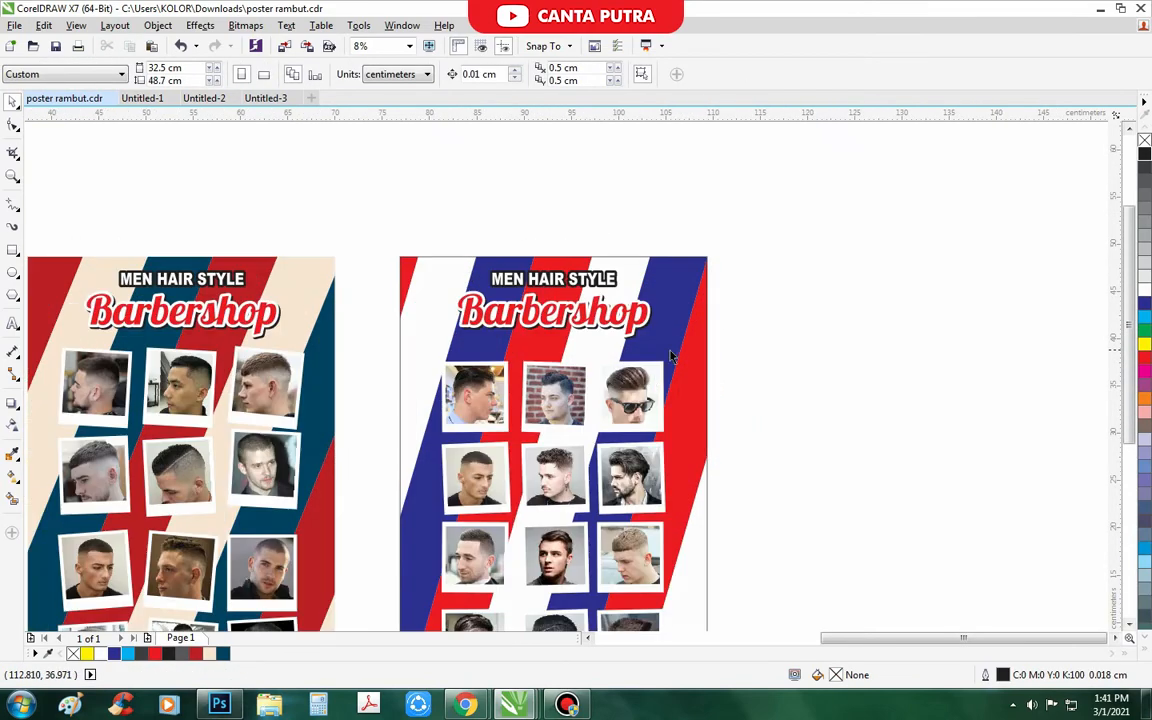
click(650, 380)
scroll(750, 350, down, 3)
Apply the Flat Bottom Right drop shadow to the second poster's photo group, offset about 1.15 by -1.05 cm, with opacity 30.
scroll(414, 372, up, 3)
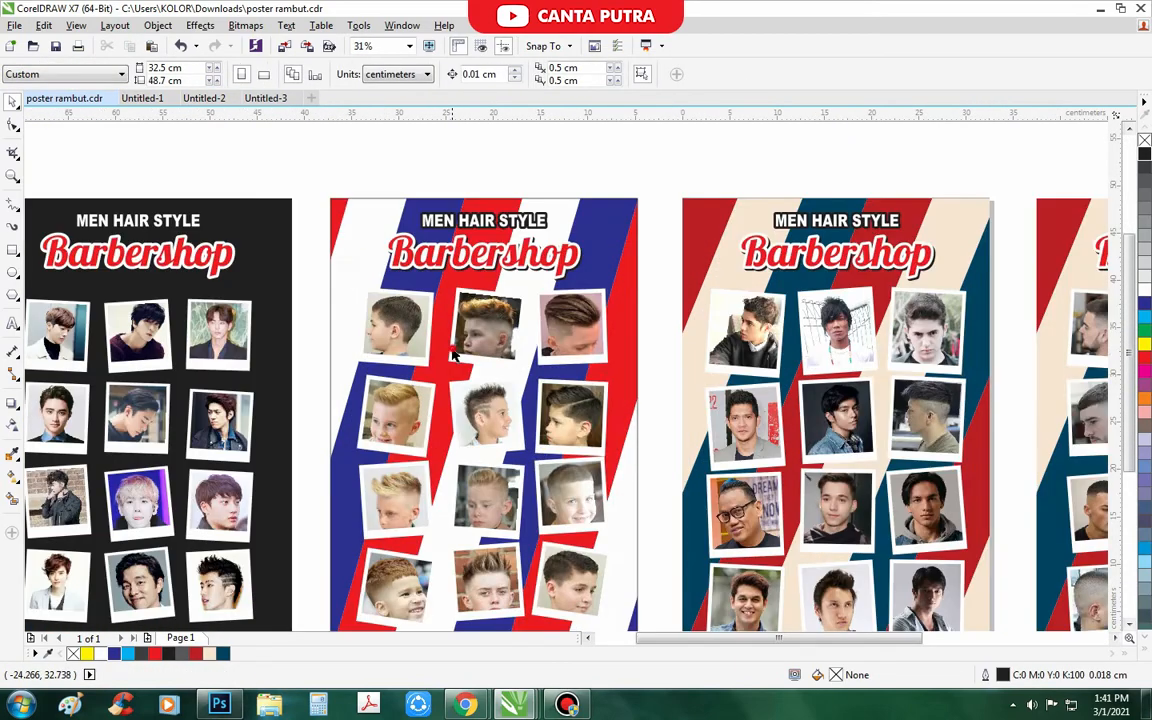
click(10, 405)
click(40, 73)
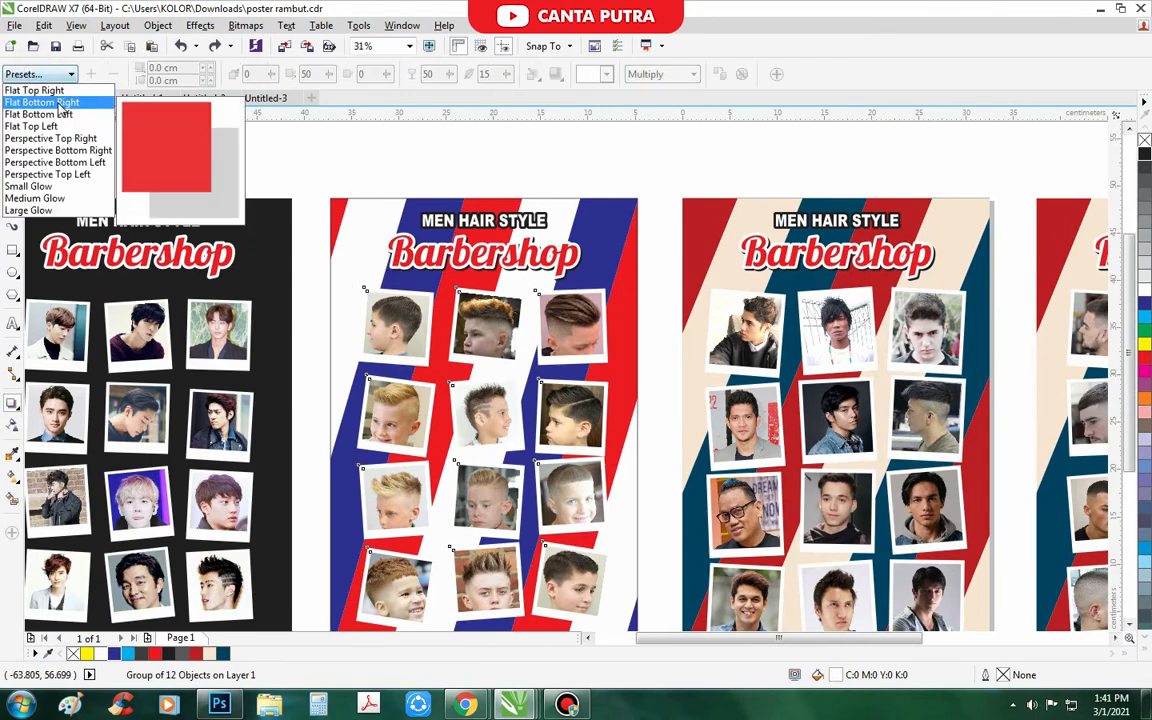
click(40, 102)
scroll(500, 350, down, 3)
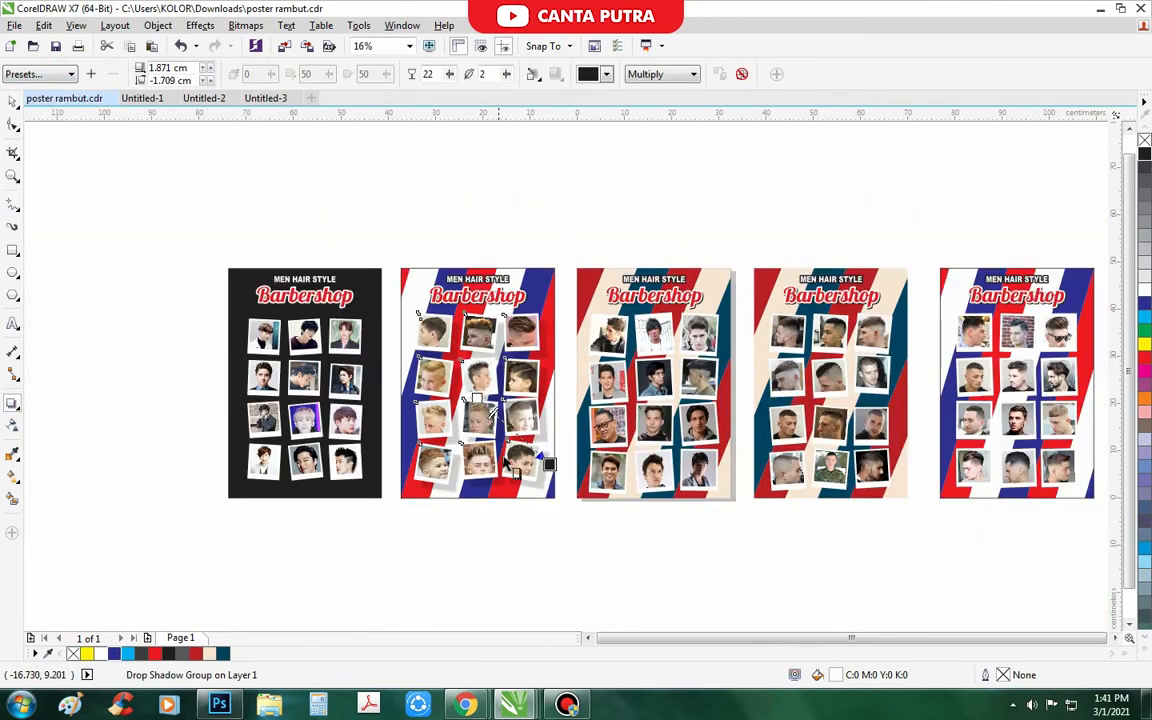
scroll(566, 122, up, 3)
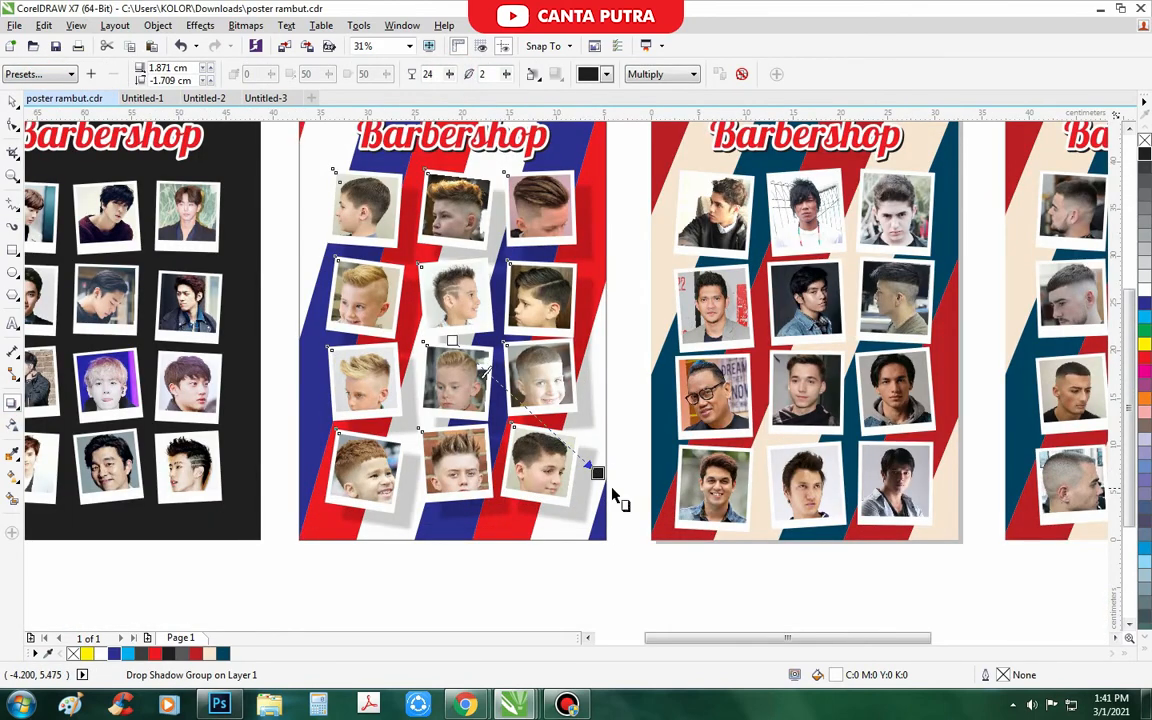
scroll(588, 468, down, 3)
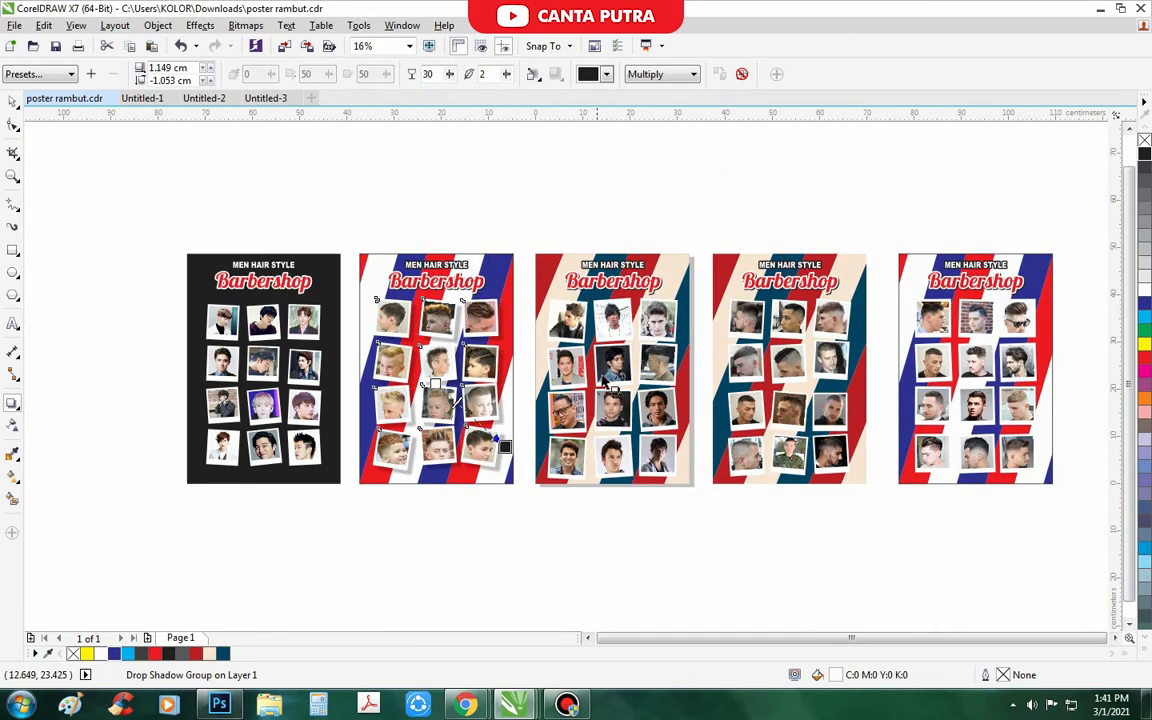
Apply the Flat Bottom Right drop shadow to the third poster's photo group, offset about 0.45 by -0.41 cm, with opacity 40.
key(space)
click(660, 410)
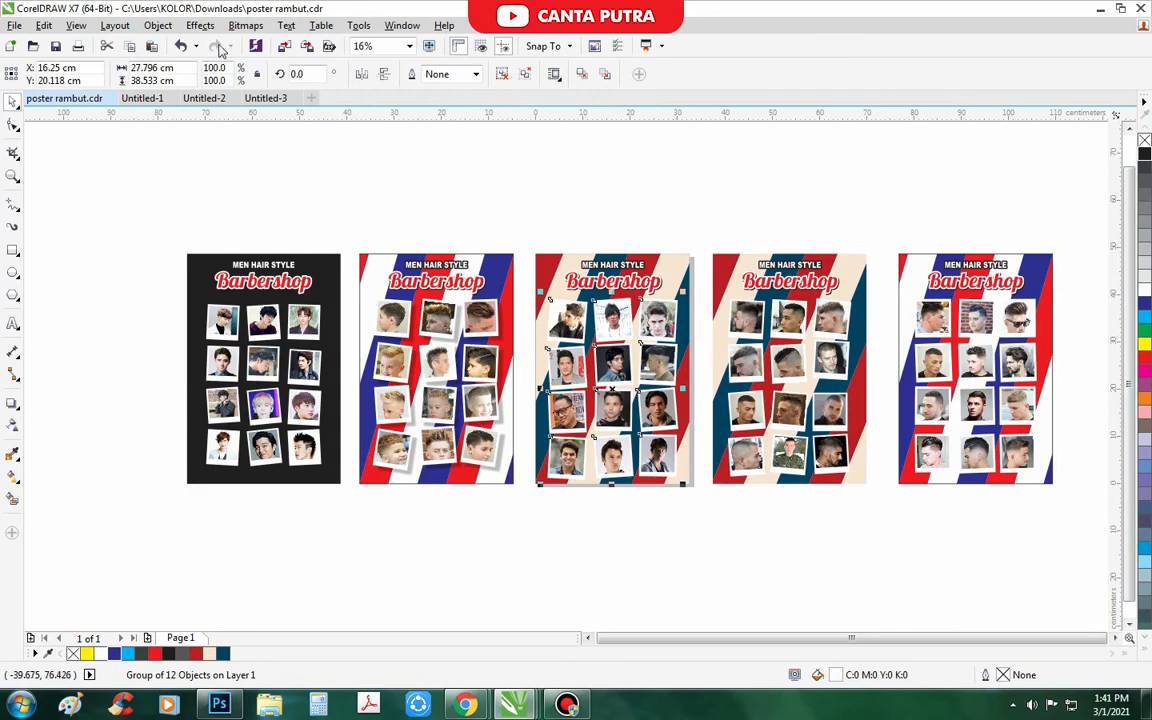
click(12, 403)
click(40, 73)
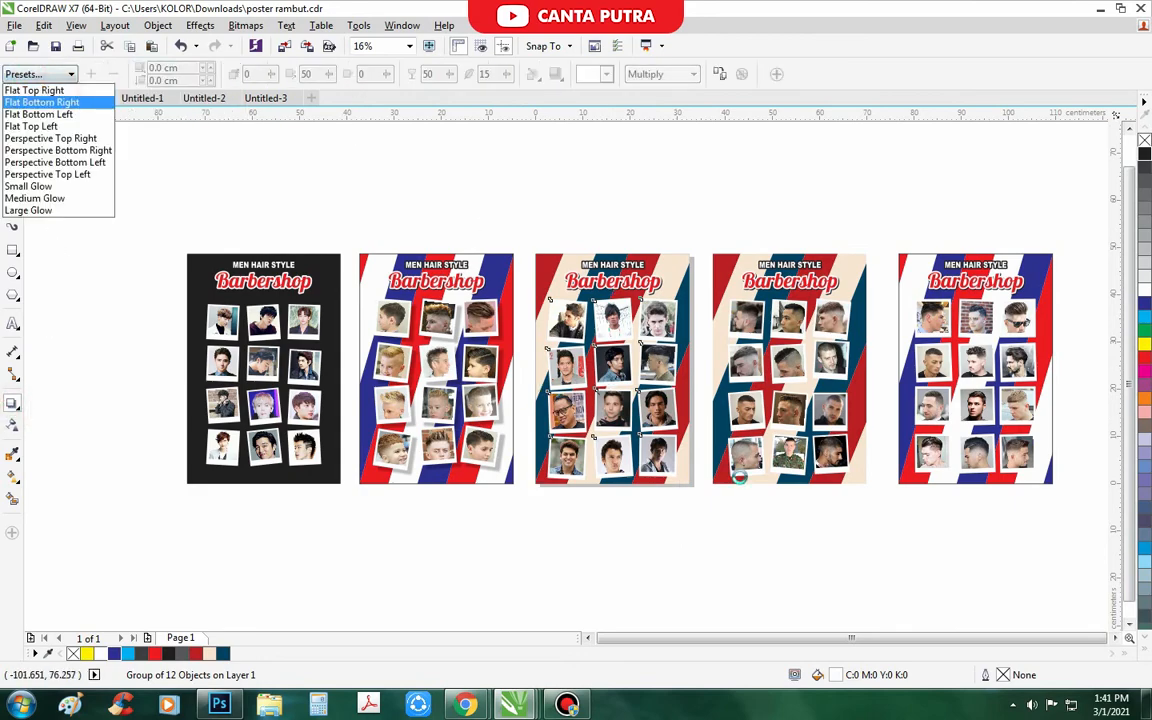
scroll(707, 470, up, 6)
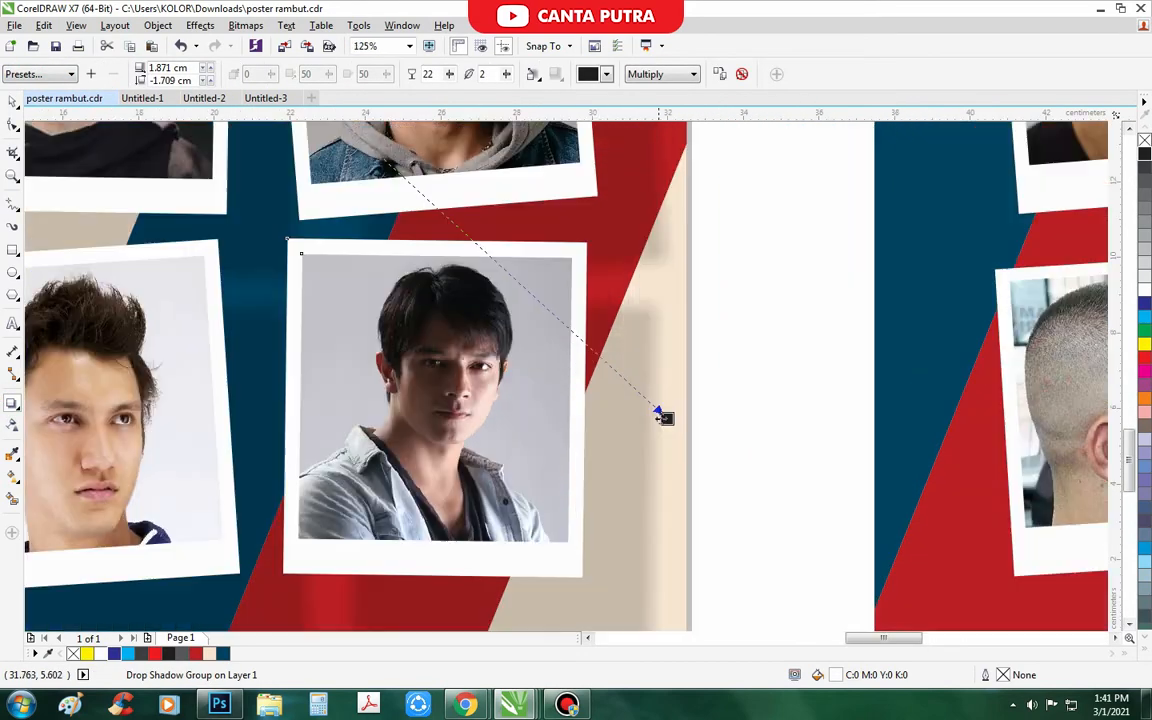
drag(614, 369, 613, 367)
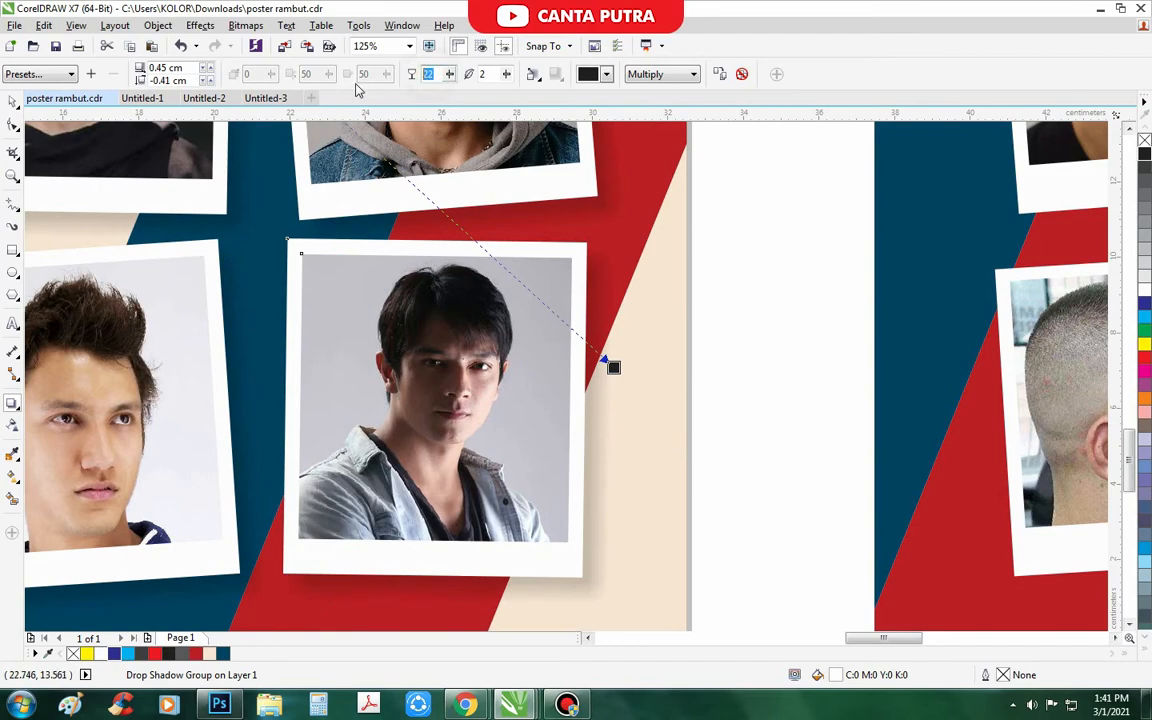
scroll(463, 566, down, 3)
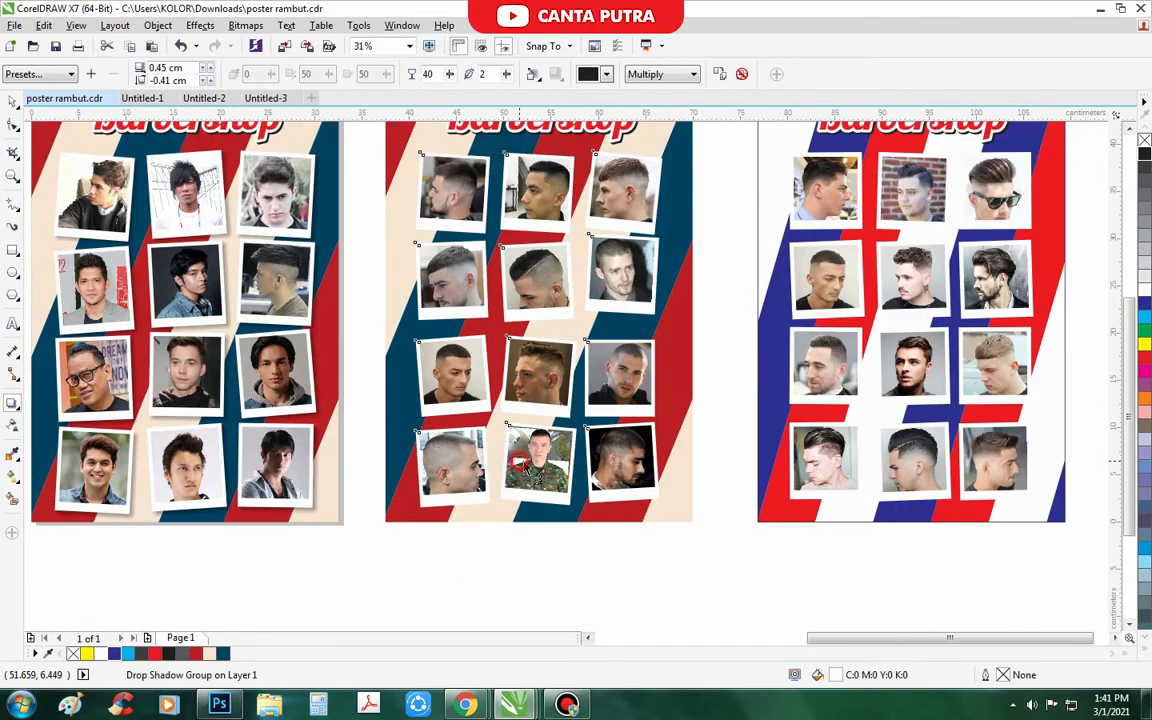
Apply the Flat Bottom Right drop shadow to the fourth poster's photo group and bring its offset to about 0.46 by -0.43 cm.
scroll(445, 378, down, 3)
key(space)
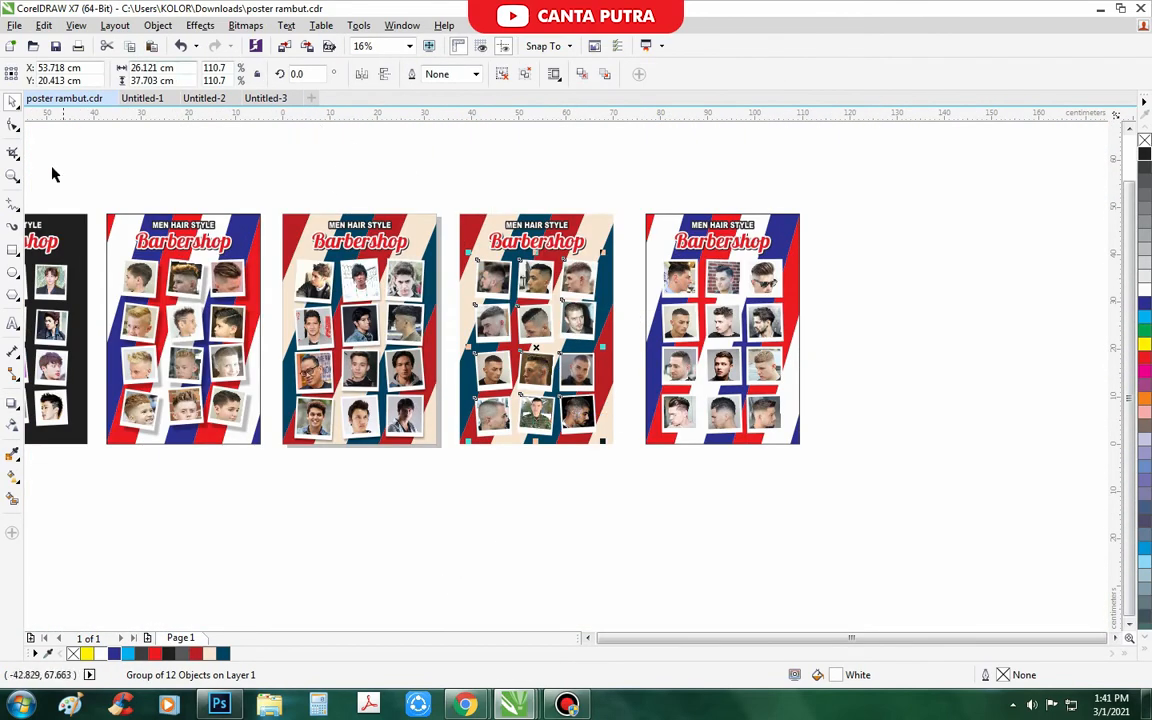
click(12, 405)
click(40, 74)
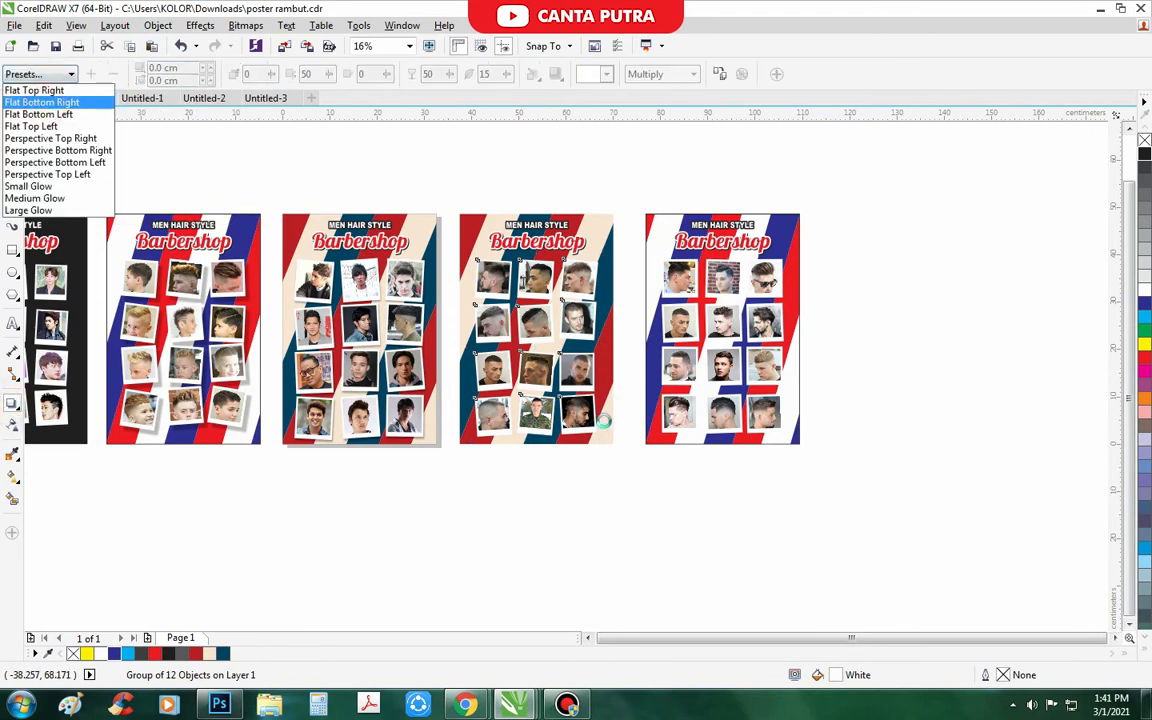
drag(603, 422, 612, 437)
scroll(612, 437, up, 4)
drag(611, 368, 592, 350)
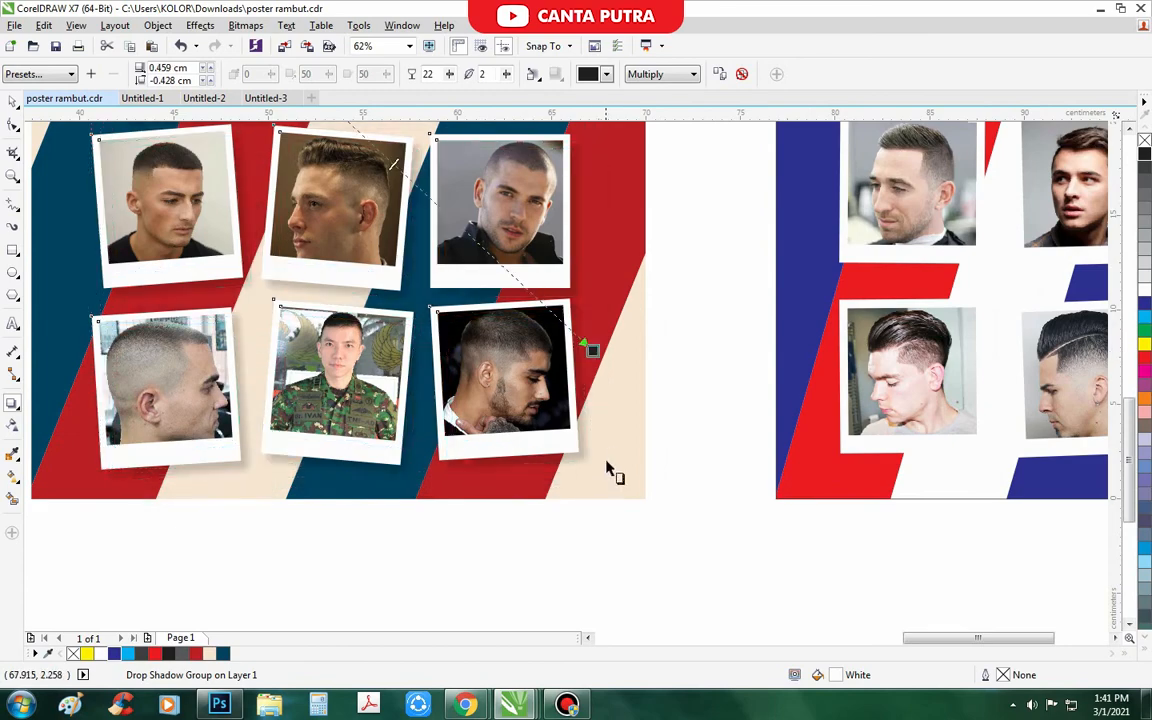
scroll(514, 483, down, 5)
Apply the Flat Top Right drop shadow to the fifth poster's photo group and redirect the shadow down and to the right.
key(space)
click(648, 330)
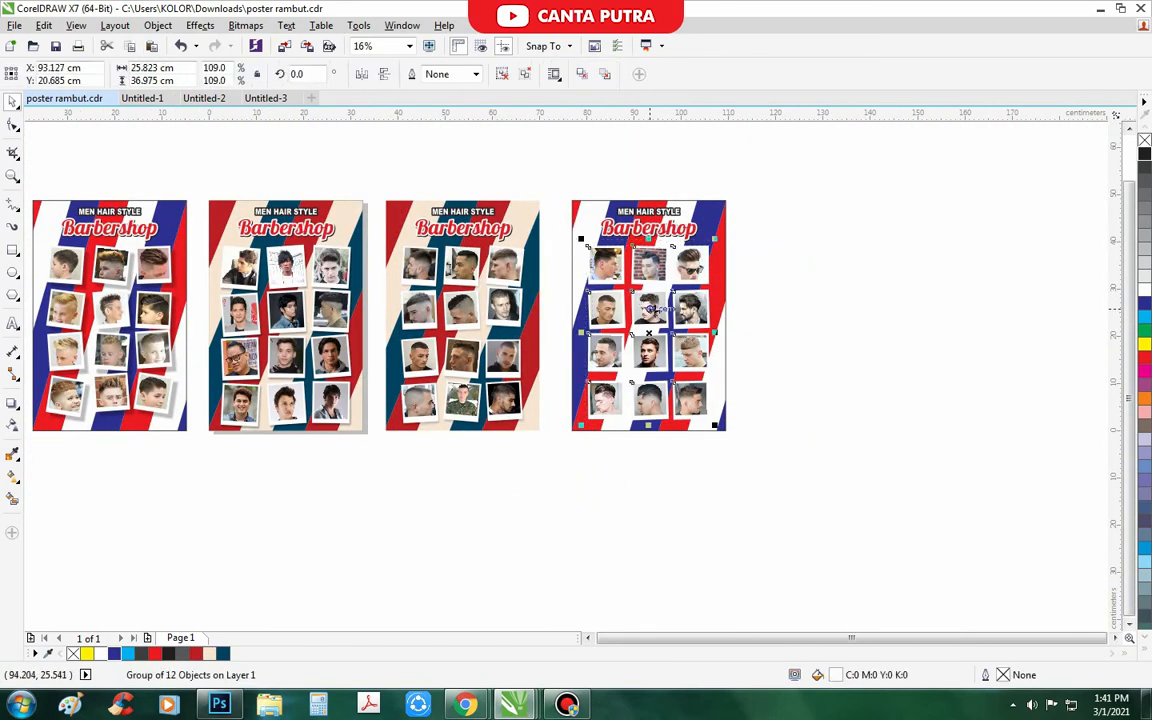
click(12, 402)
click(40, 74)
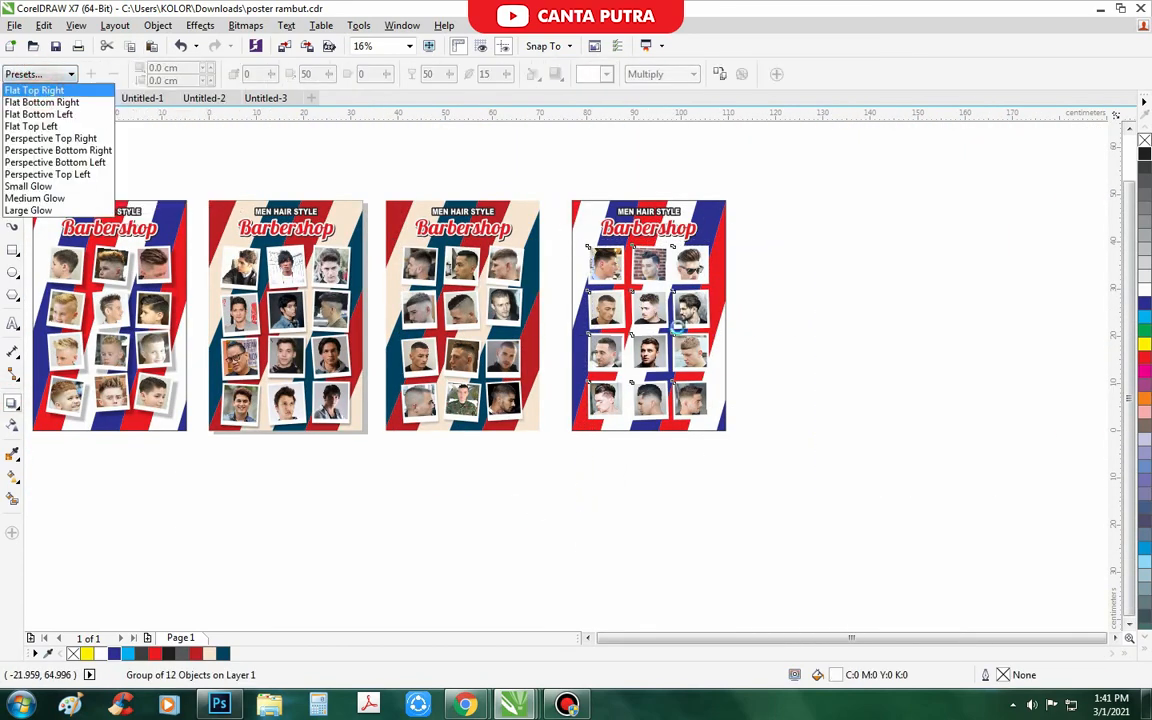
drag(730, 398, 728, 437)
scroll(728, 437, up, 2)
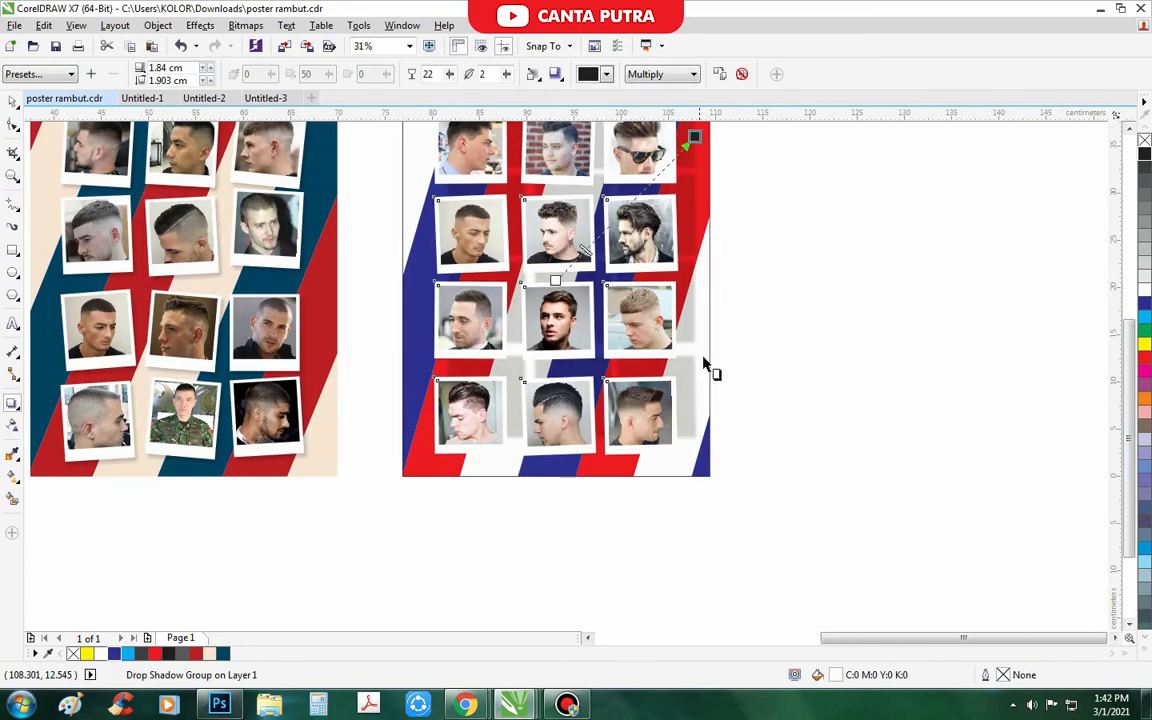
scroll(712, 368, down, 2)
scroll(694, 406, up, 7)
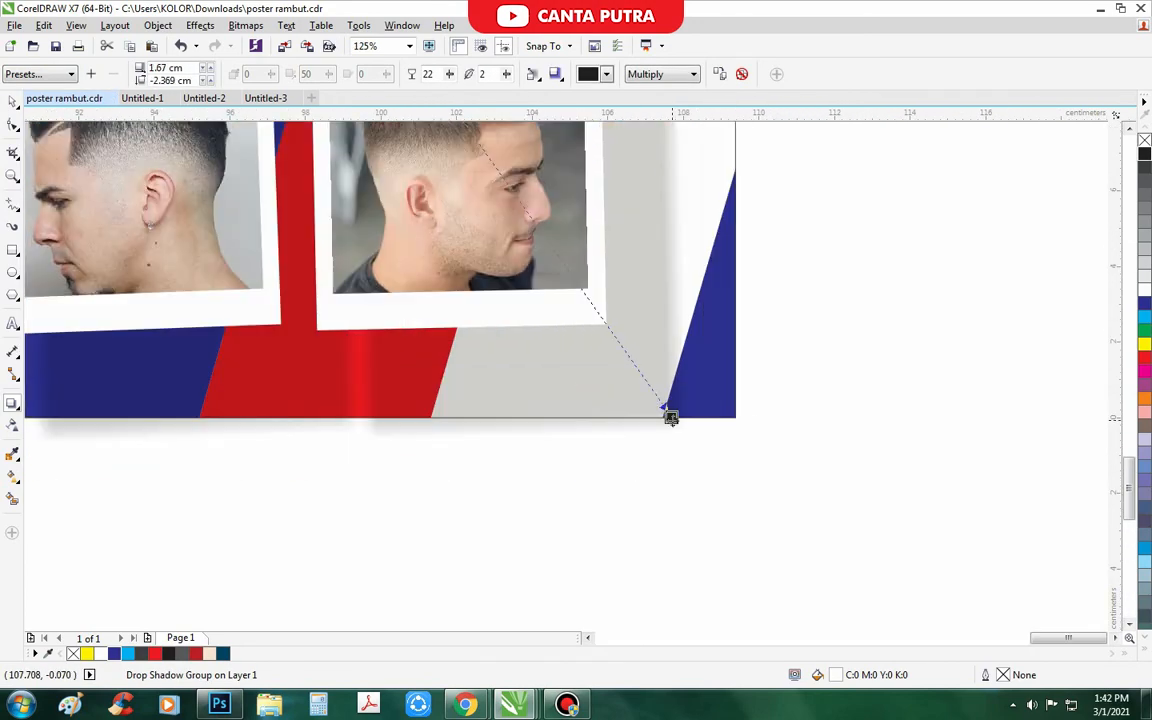
scroll(631, 349, down, 7)
click(674, 442)
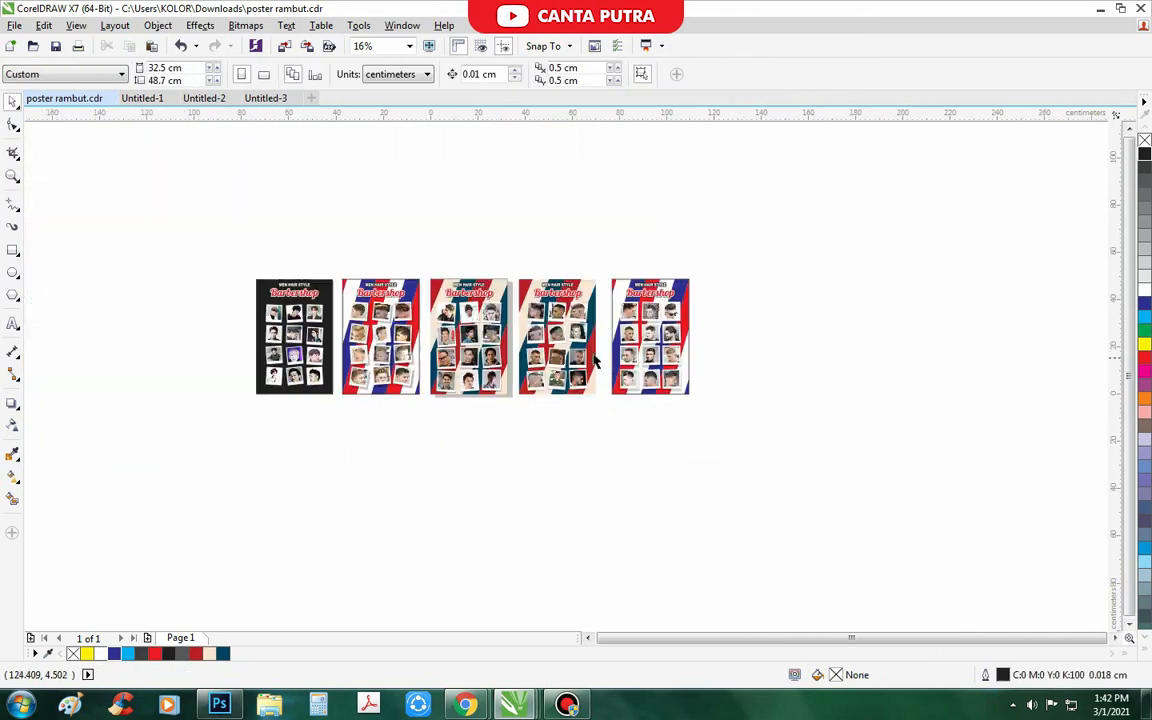